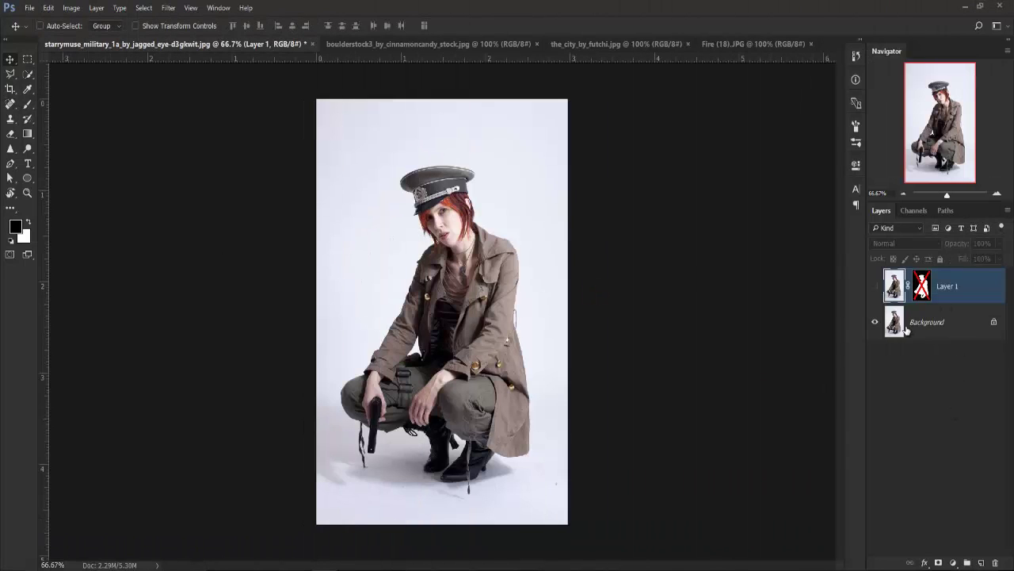
- Re-enable Layer 1's disabled mask and apply it permanently to cut out the woman
{"action": "left_click", "coordinate": [906, 329]}
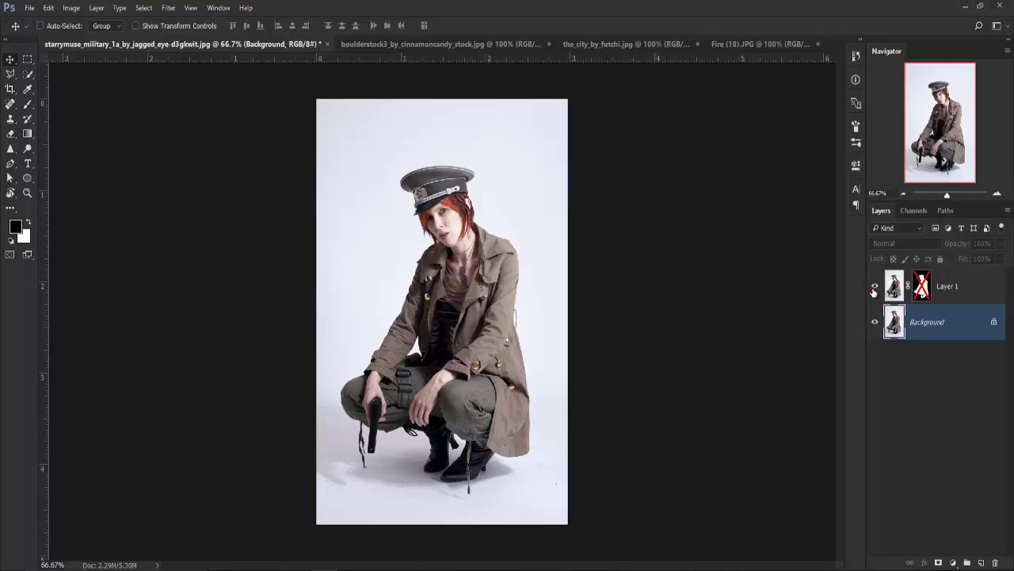
{"action": "left_click", "coordinate": [894, 296]}
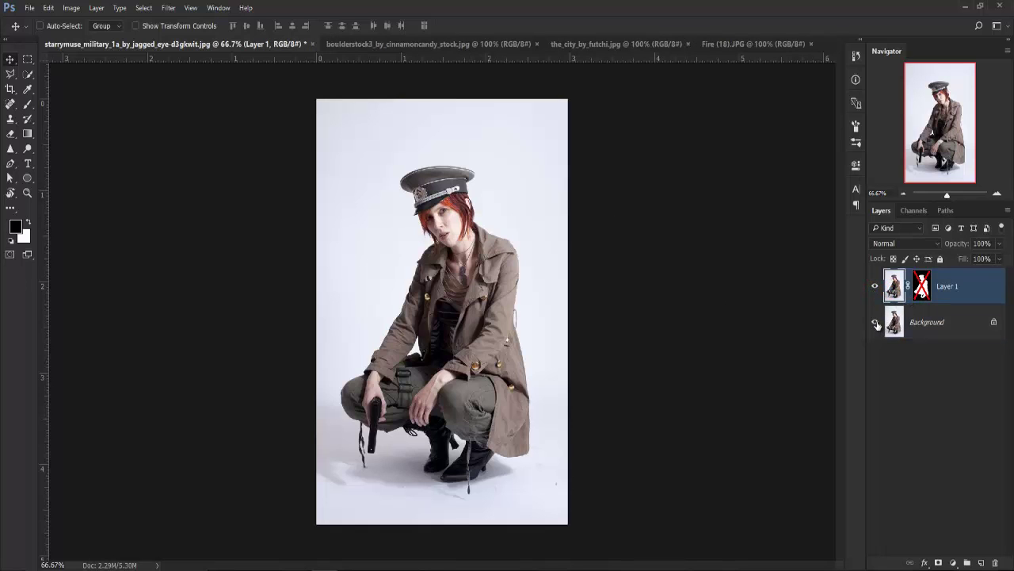
{"action": "right_click", "coordinate": [922, 286]}
{"action": "left_click", "coordinate": [939, 294]}
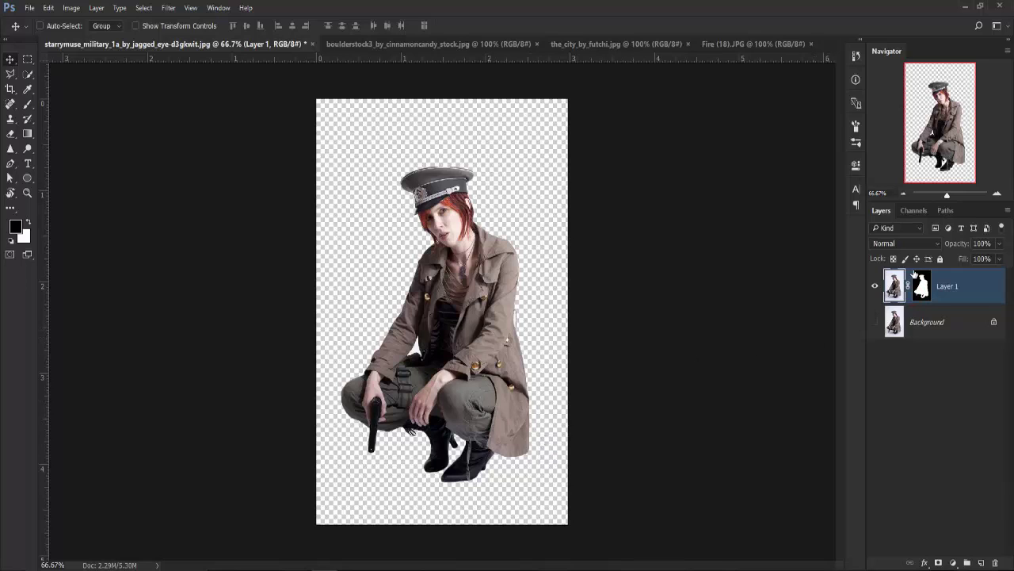
{"action": "right_click", "coordinate": [918, 279]}
{"action": "left_click", "coordinate": [919, 310]}
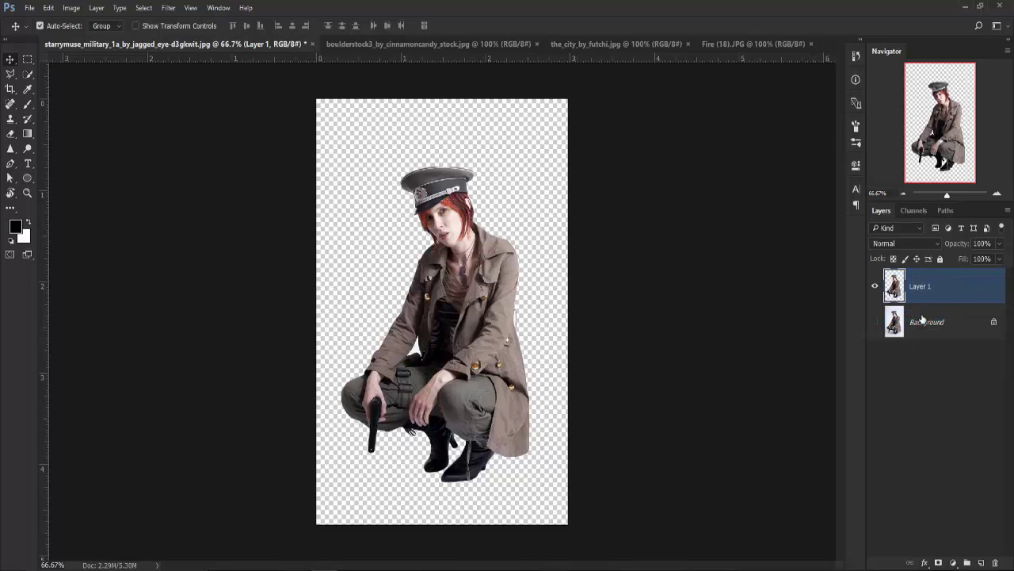
{"action": "key", "text": "ctrl+minus"}
{"action": "key", "text": "ctrl+minus"}
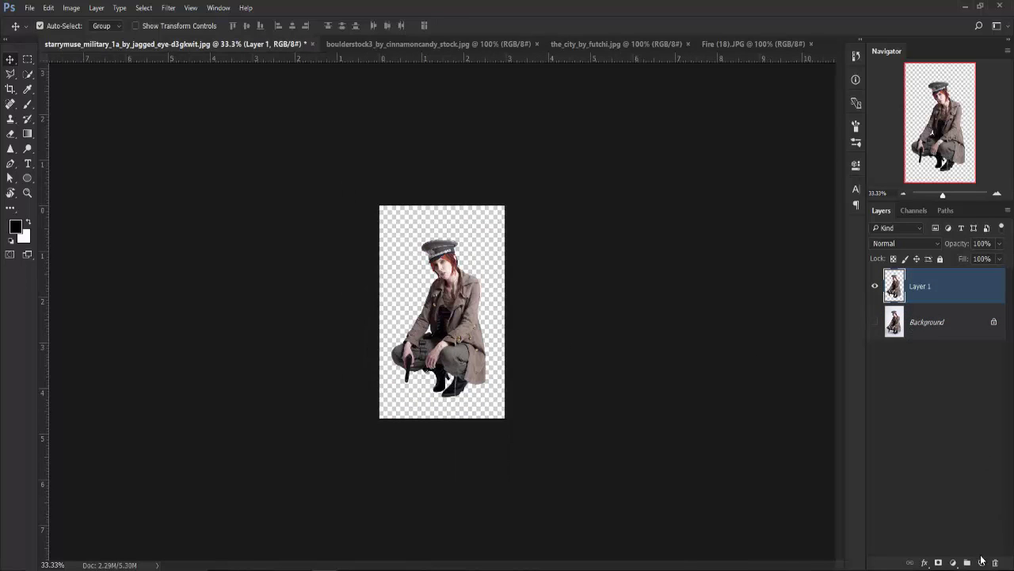
- Add a new layer beneath the woman and fill it with white
{"action": "left_click", "coordinate": [982, 561], "text": "ctrl"}
{"action": "key", "text": "x"}
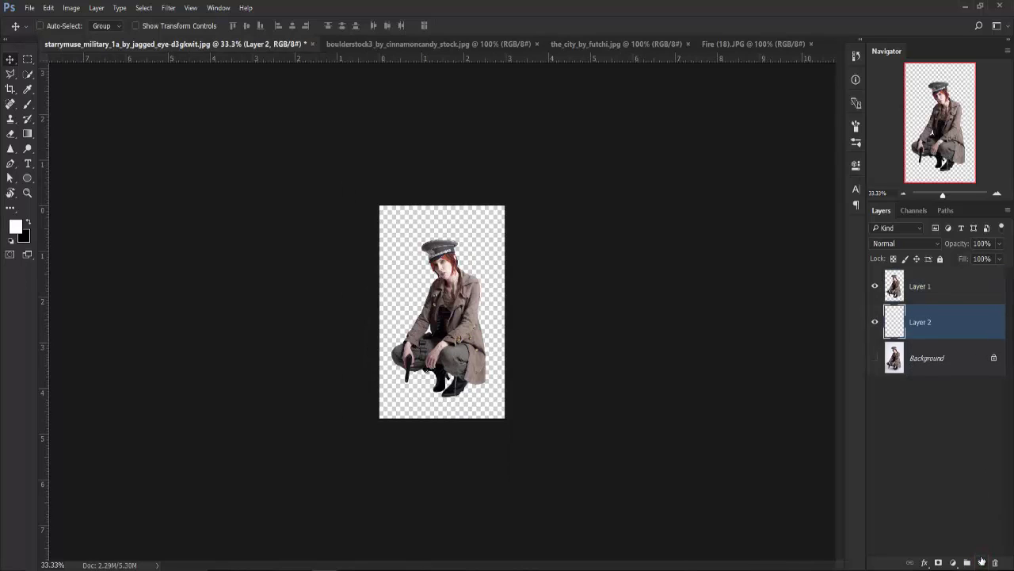
{"action": "key", "text": "alt+BackSpace"}
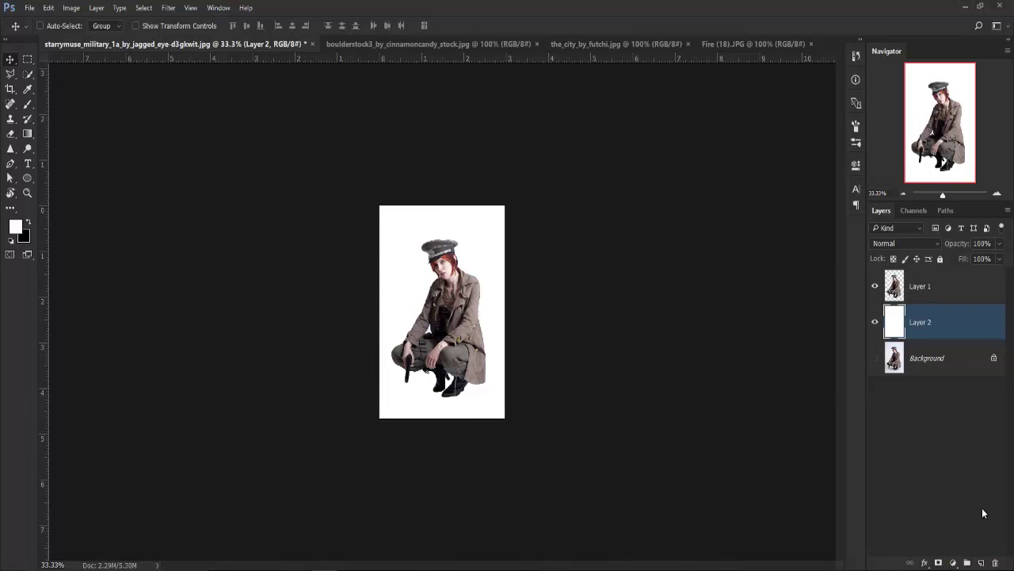
{"action": "key", "text": "x"}
- Extend the canvas upward and to the right with the Crop tool
{"action": "key", "text": "z"}
{"action": "key", "text": "c"}
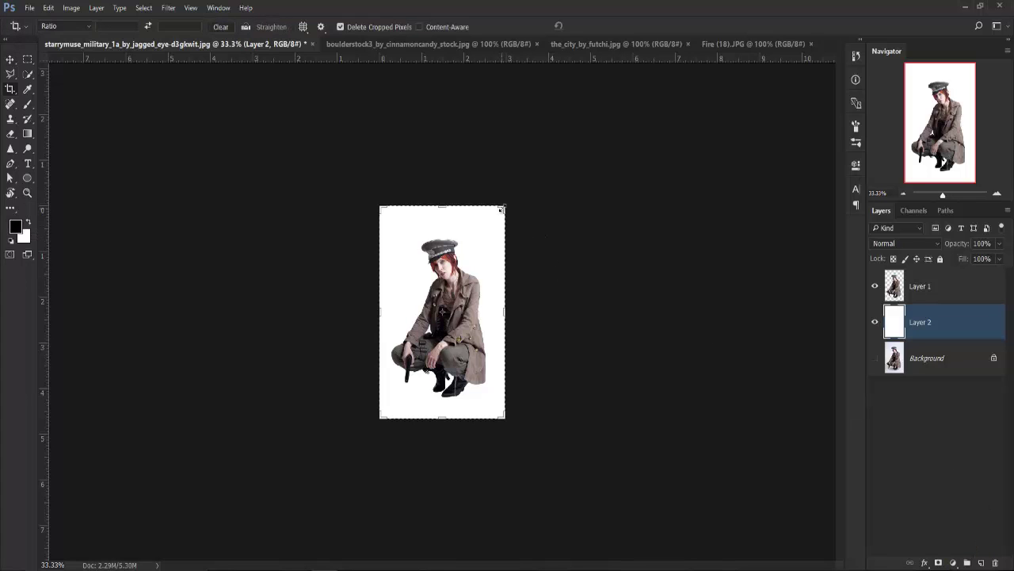
{"action": "left_click_drag", "start_coordinate": [502, 209], "coordinate": [584, 101]}
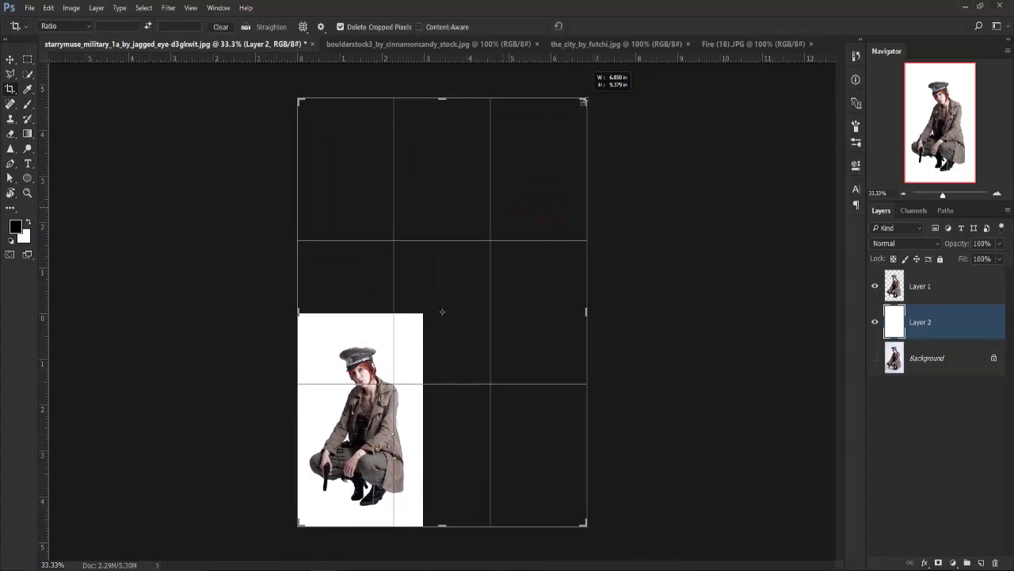
{"action": "key", "text": "Return"}
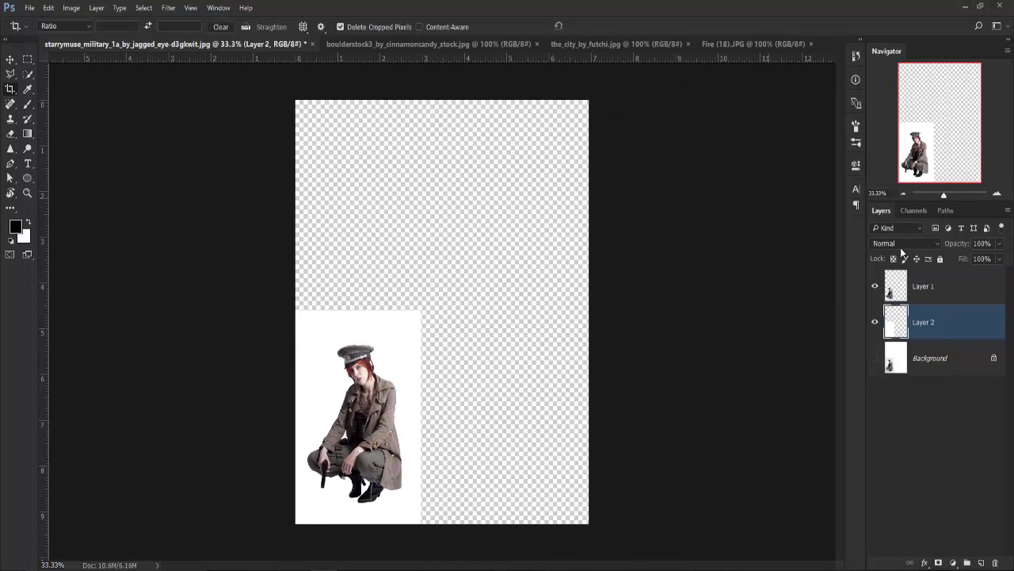
- Scale the woman to about 164% and move her up and to the right
{"action": "left_click", "coordinate": [956, 288]}
{"action": "key", "text": "ctrl+t"}
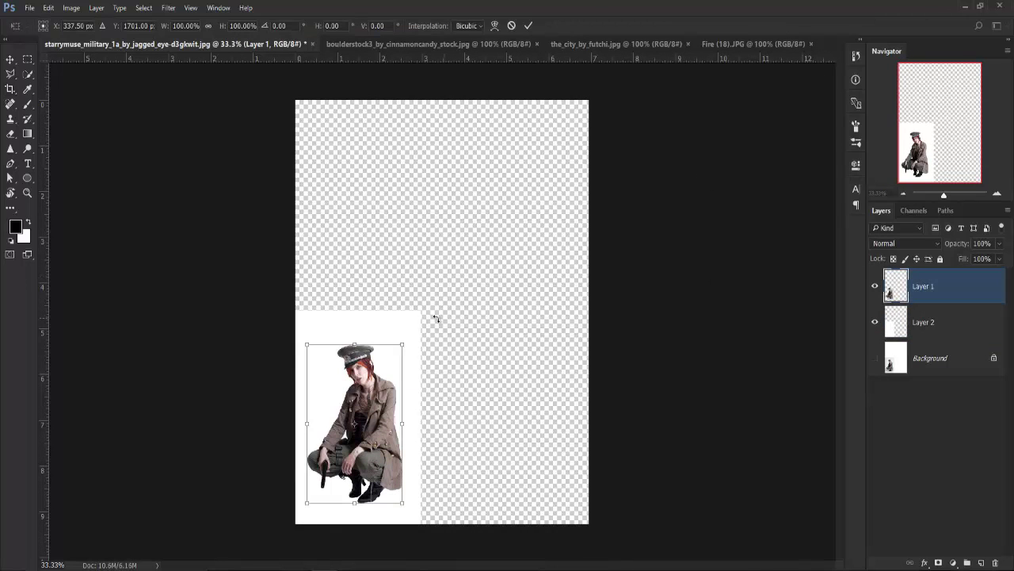
{"action": "left_click_drag", "start_coordinate": [407, 344], "coordinate": [496, 185]}
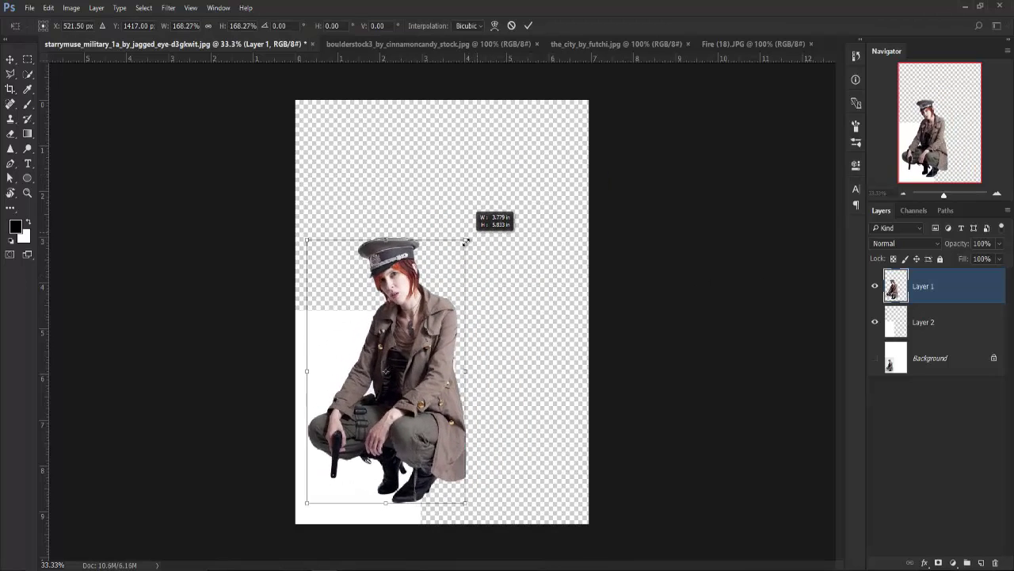
{"action": "left_click_drag", "start_coordinate": [495, 184], "coordinate": [464, 242]}
{"action": "left_click_drag", "start_coordinate": [413, 333], "coordinate": [515, 314]}
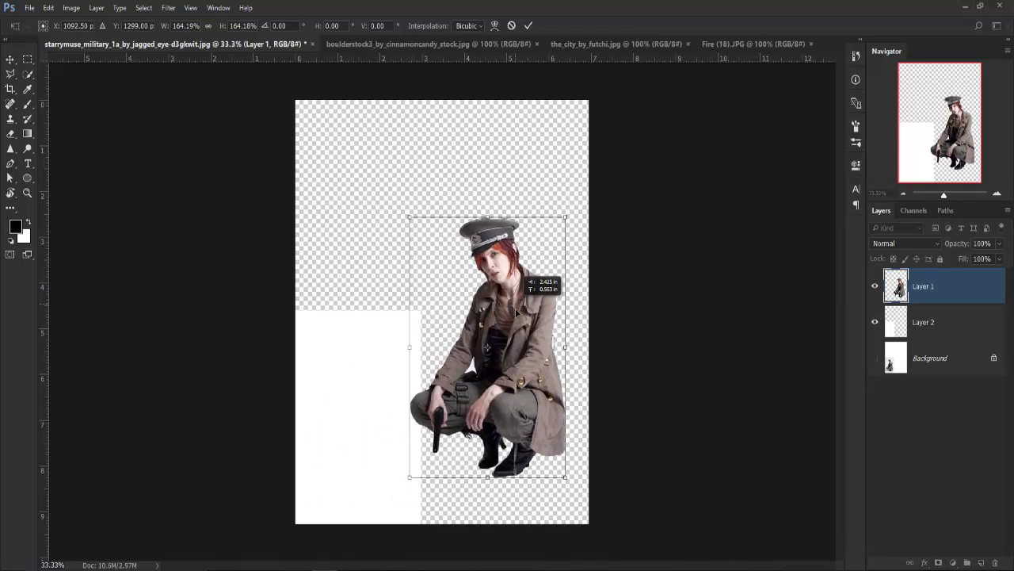
{"action": "key", "text": "Return"}
- Fill the whole Layer 2 backdrop with white
{"action": "left_click", "coordinate": [926, 323]}
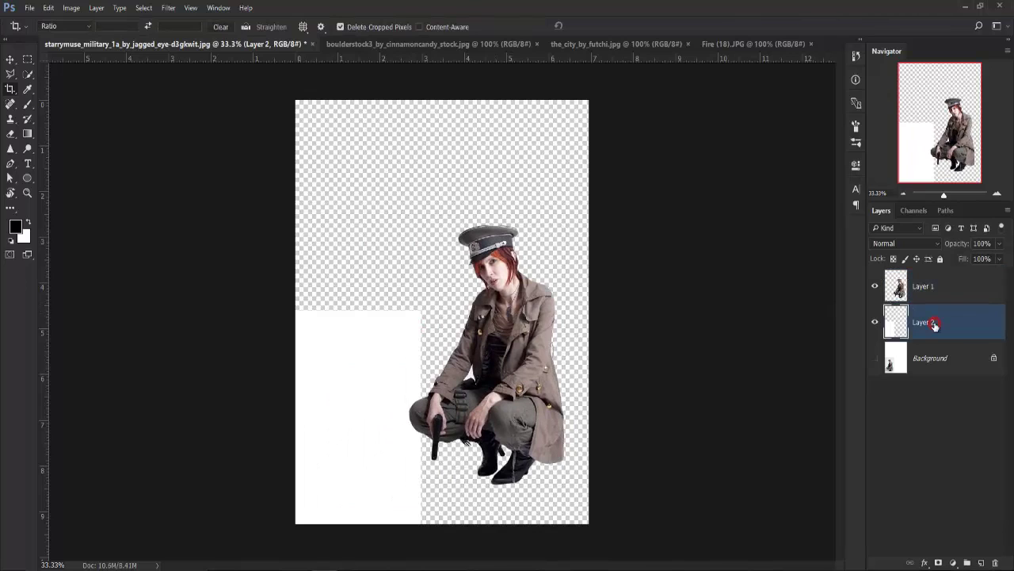
{"action": "key", "text": "alt+BackSpace"}
{"action": "left_click", "coordinate": [29, 223]}
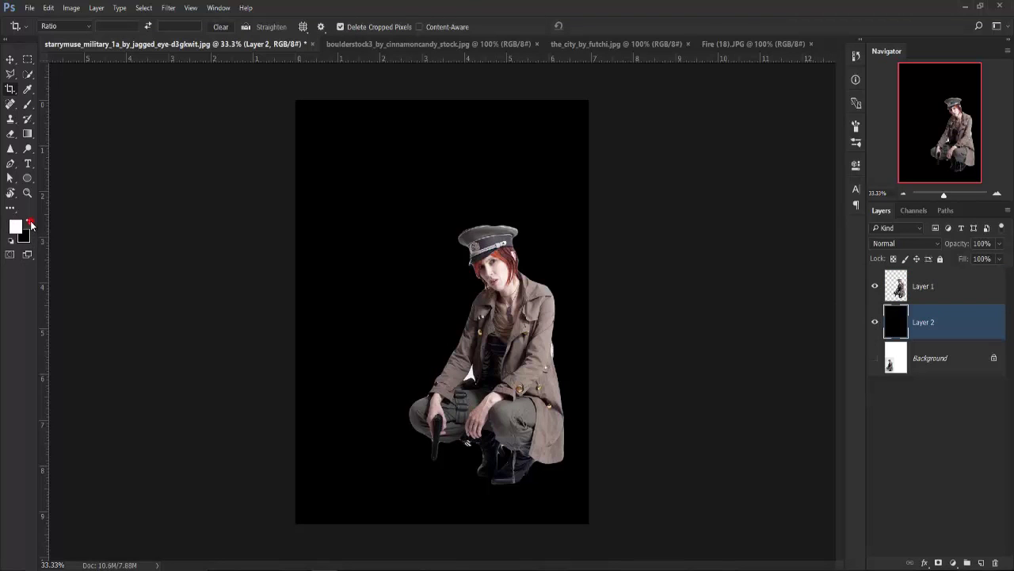
{"action": "key", "text": "alt+BackSpace"}
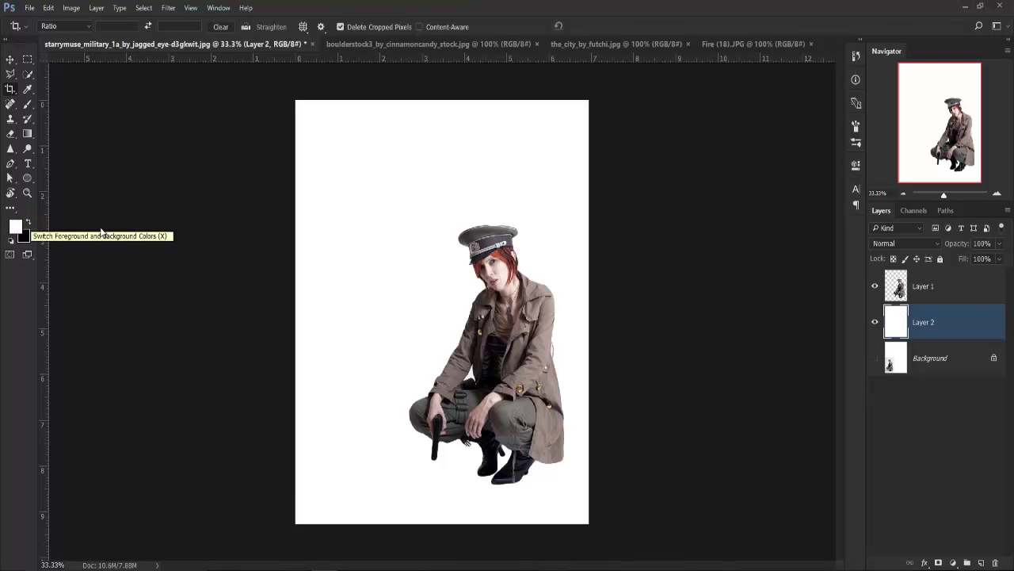
- Outline the leftover studio background between the woman's arm and coat with the lasso
{"action": "key", "text": "ctrl+plus"}
{"action": "key", "text": "ctrl+plus"}
{"action": "key", "text": "ctrl+plus"}
{"action": "key", "text": "alt+bracketright"}
{"action": "key", "text": "ctrl+plus"}
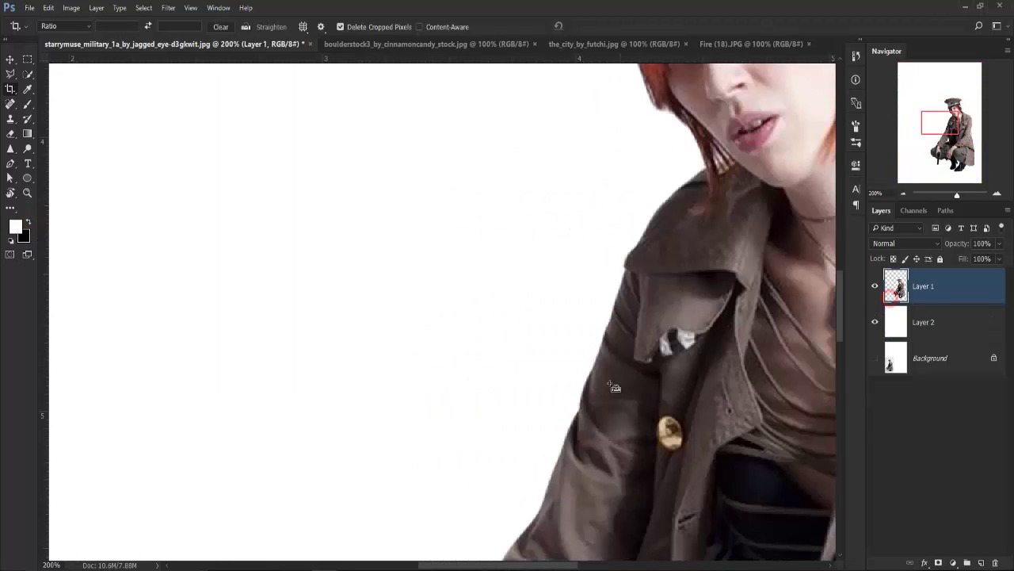
{"action": "left_click_drag", "start_coordinate": [615, 387], "coordinate": [447, 84]}
{"action": "key", "text": "ctrl+plus"}
{"action": "key", "text": "l"}
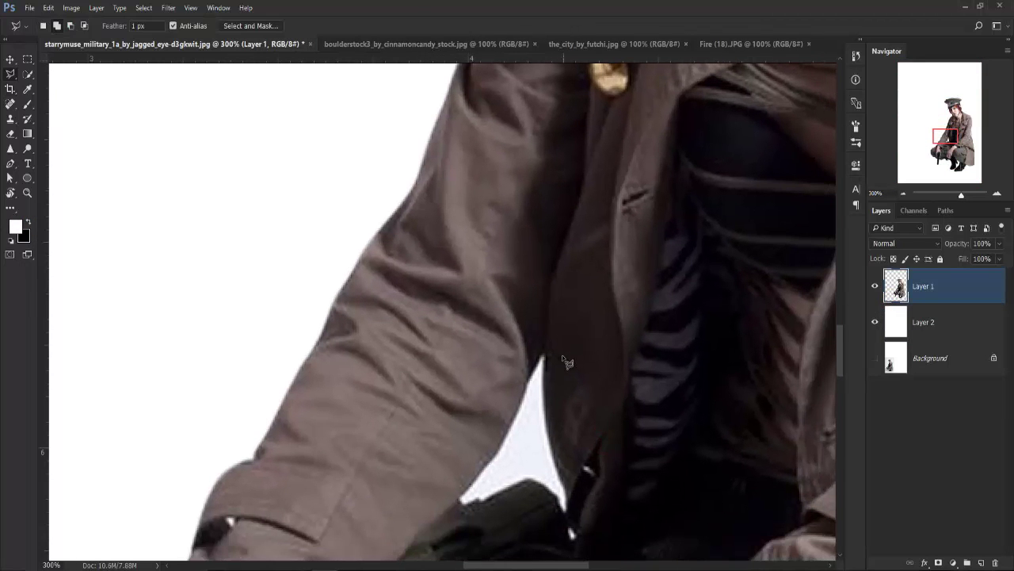
{"action": "mouse_move", "coordinate": [543, 357]}
{"action": "left_mouse_down"}
{"action": "mouse_move", "coordinate": [500, 452]}
{"action": "mouse_move", "coordinate": [460, 499]}
{"action": "left_mouse_up"}
{"action": "mouse_move", "coordinate": [476, 500]}
{"action": "left_mouse_down"}
{"action": "mouse_move", "coordinate": [556, 495]}
{"action": "mouse_move", "coordinate": [563, 509]}
{"action": "mouse_move", "coordinate": [547, 363]}
{"action": "left_mouse_up"}
{"action": "left_click", "coordinate": [543, 358]}
- Delete the leftover background patch and deselect
{"action": "key", "text": "Delete"}
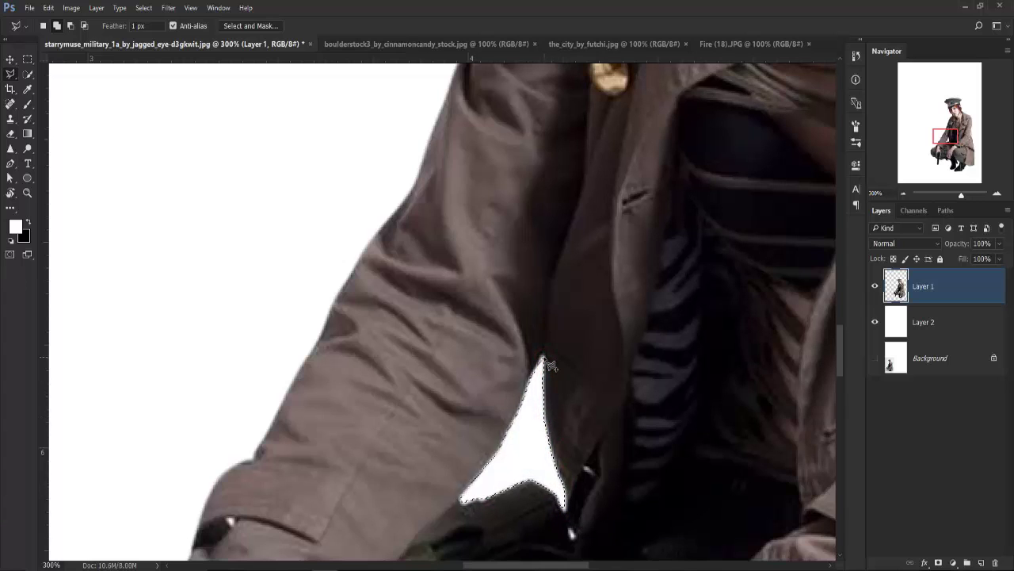
{"action": "key", "text": "ctrl+d"}
{"action": "scroll", "coordinate": [544, 365], "scroll_direction": "down", "scroll_amount": 2}
{"action": "scroll", "coordinate": [539, 366], "scroll_direction": "down", "scroll_amount": 2}
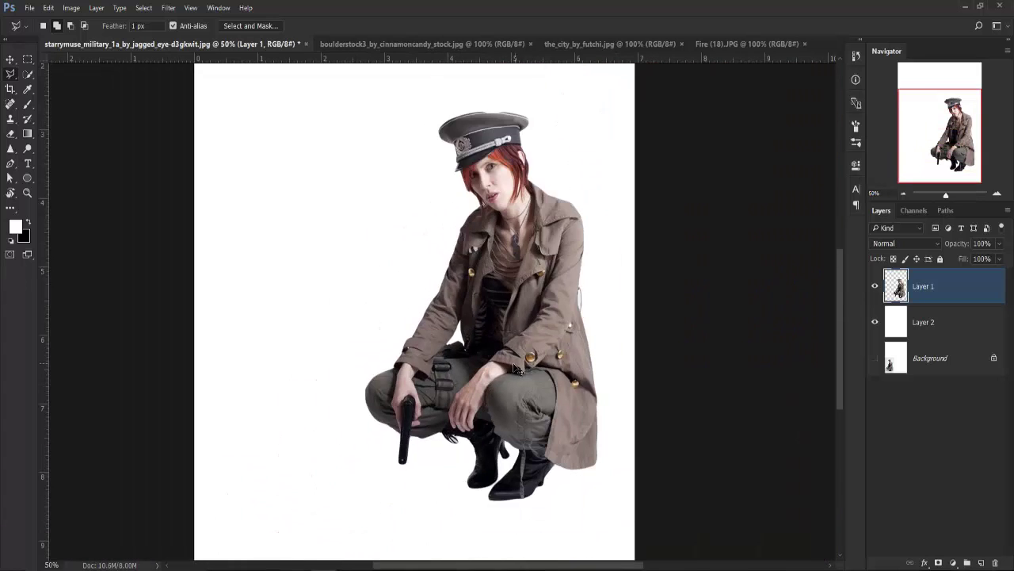
{"action": "scroll", "coordinate": [515, 369], "scroll_direction": "down", "scroll_amount": 2}
- Drag the city skyline photo into the woman's document
{"action": "key", "text": "v"}
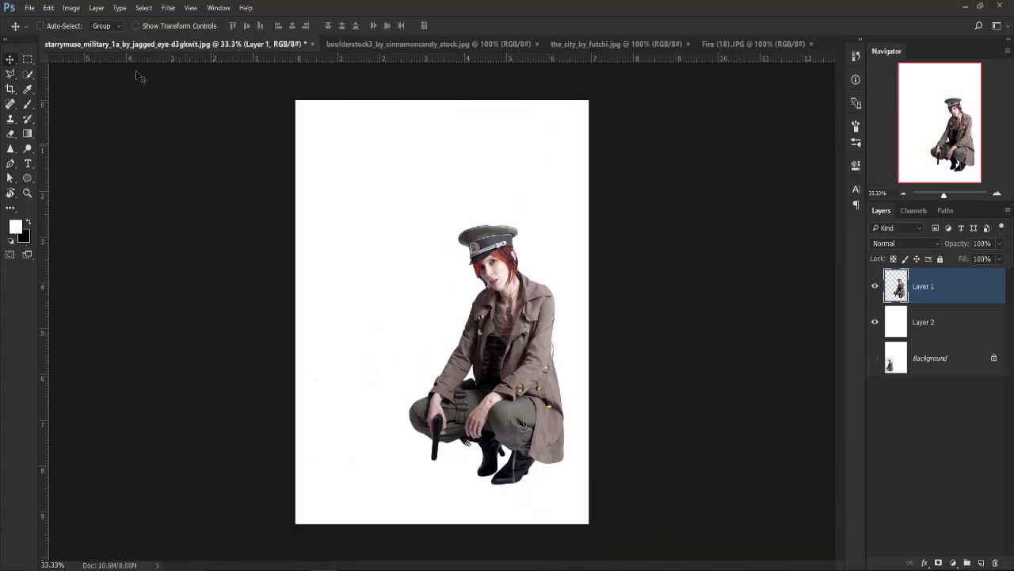
{"action": "left_click", "coordinate": [596, 44]}
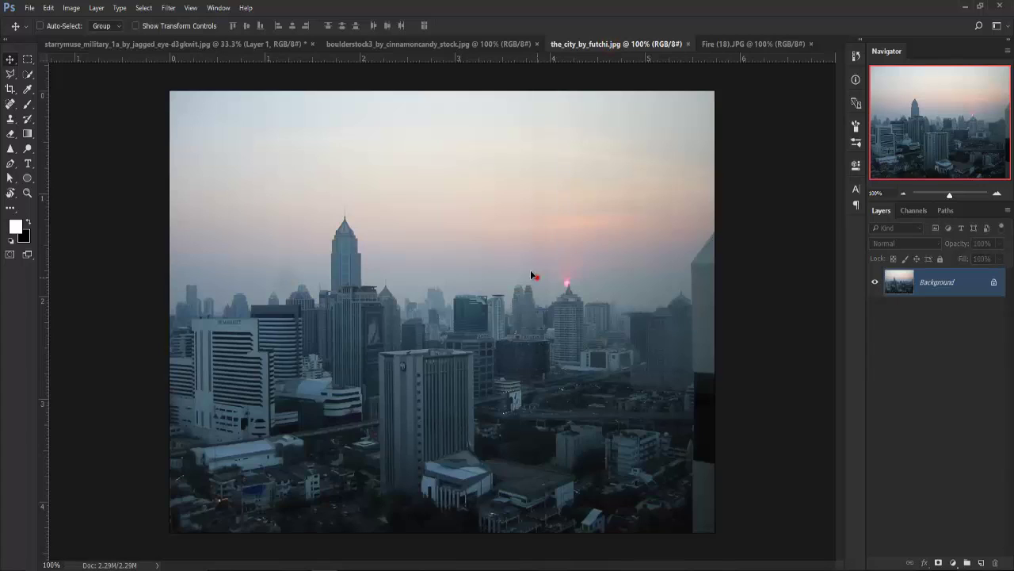
{"action": "mouse_move", "coordinate": [190, 48]}
{"action": "left_mouse_down"}
{"action": "mouse_move", "coordinate": [355, 229]}
{"action": "mouse_move", "coordinate": [442, 235]}
{"action": "mouse_move", "coordinate": [442, 187]}
{"action": "left_mouse_up"}
{"action": "key", "text": "ctrl+minus"}
- Scale the city to cover the canvas and place it beneath the woman's layer
{"action": "key", "text": "ctrl+t"}
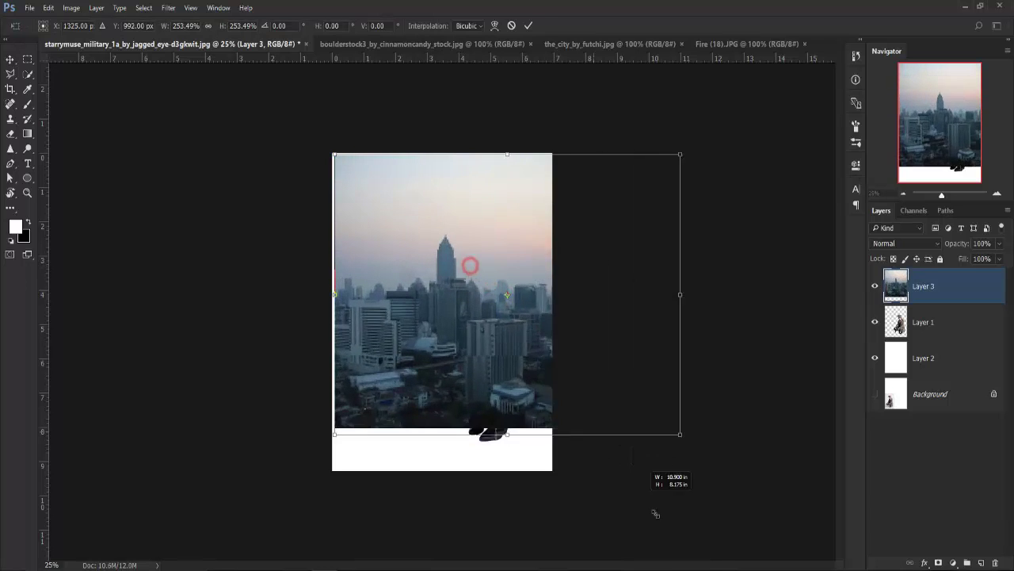
{"action": "left_click_drag", "start_coordinate": [475, 269], "coordinate": [684, 539]}
{"action": "left_click_drag", "start_coordinate": [564, 296], "coordinate": [485, 300]}
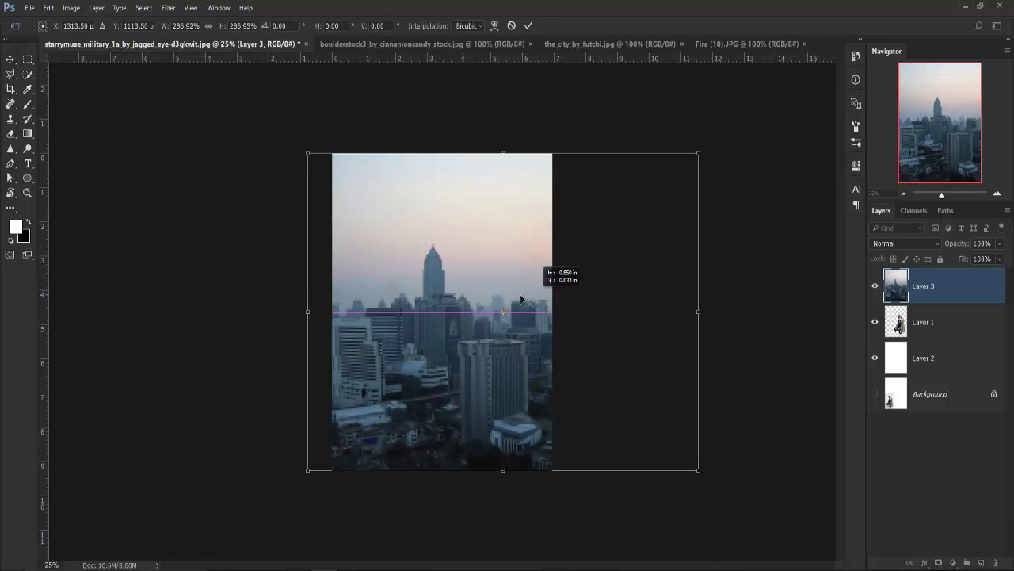
{"action": "key", "text": "Return"}
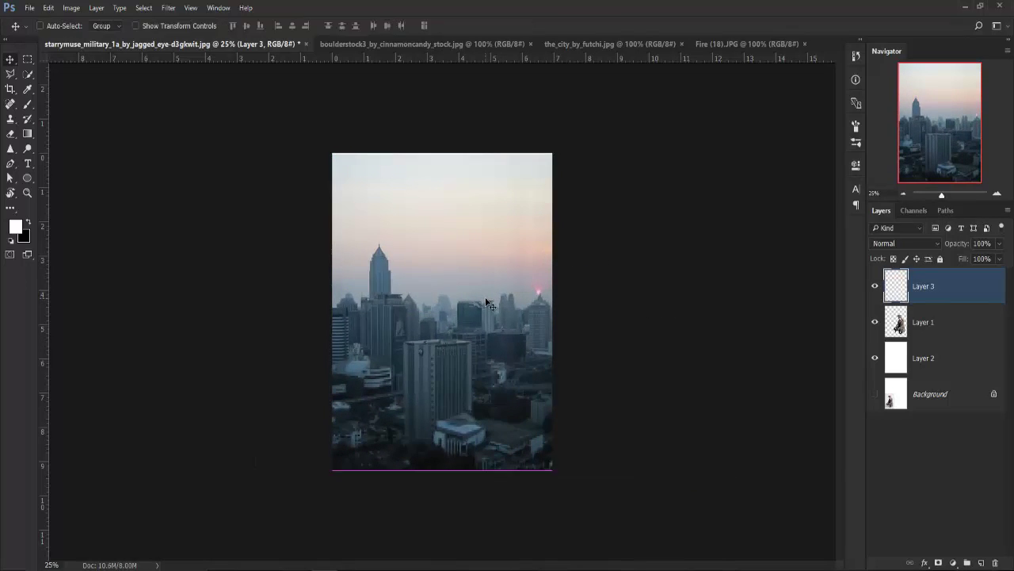
{"action": "key", "text": "ctrl+bracketleft"}
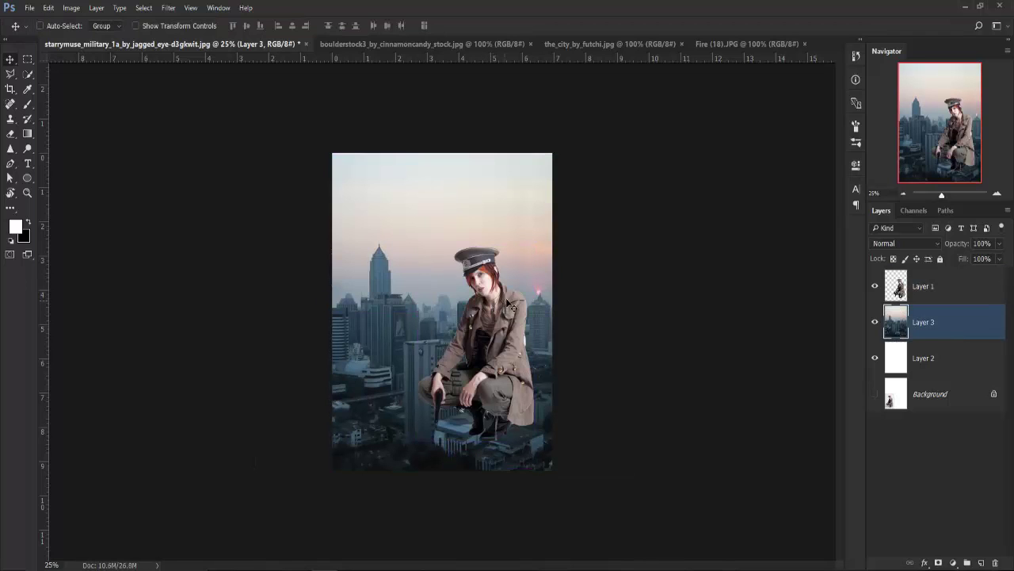
{"action": "left_click_drag", "start_coordinate": [414, 262], "coordinate": [433, 255]}
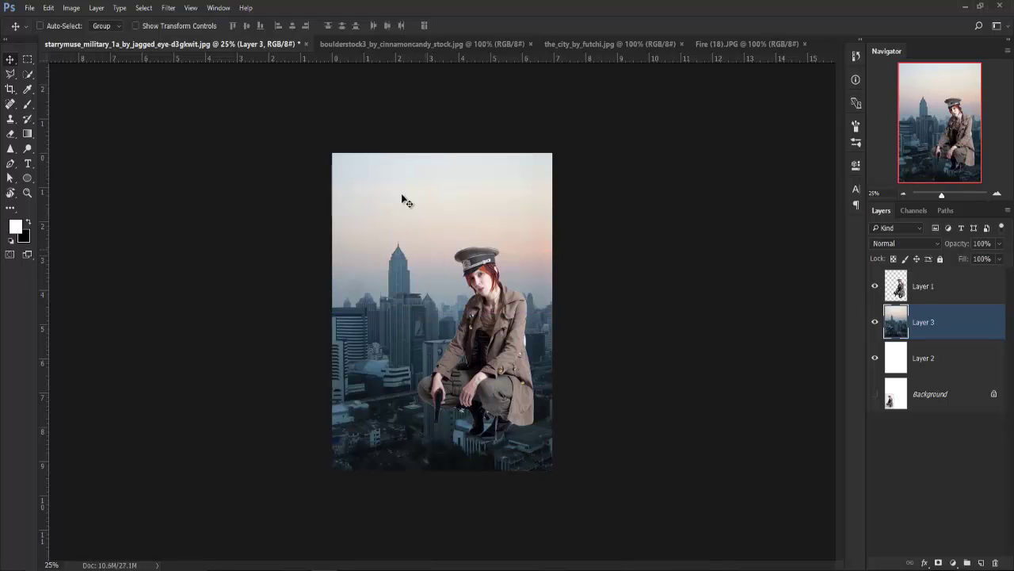
{"action": "left_click", "coordinate": [339, 44]}
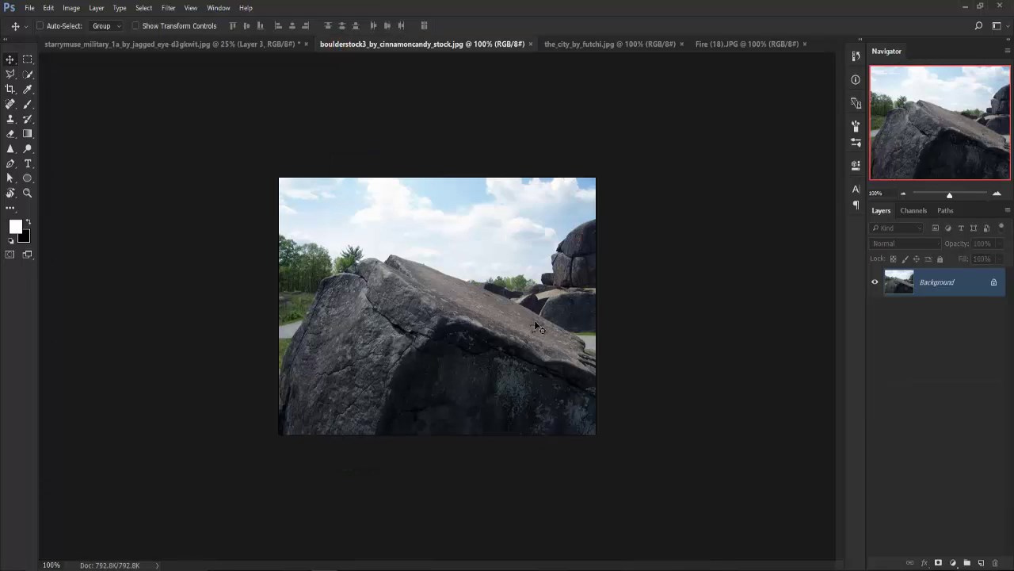
- Quick-select the whole boulder
{"action": "key", "text": "w"}
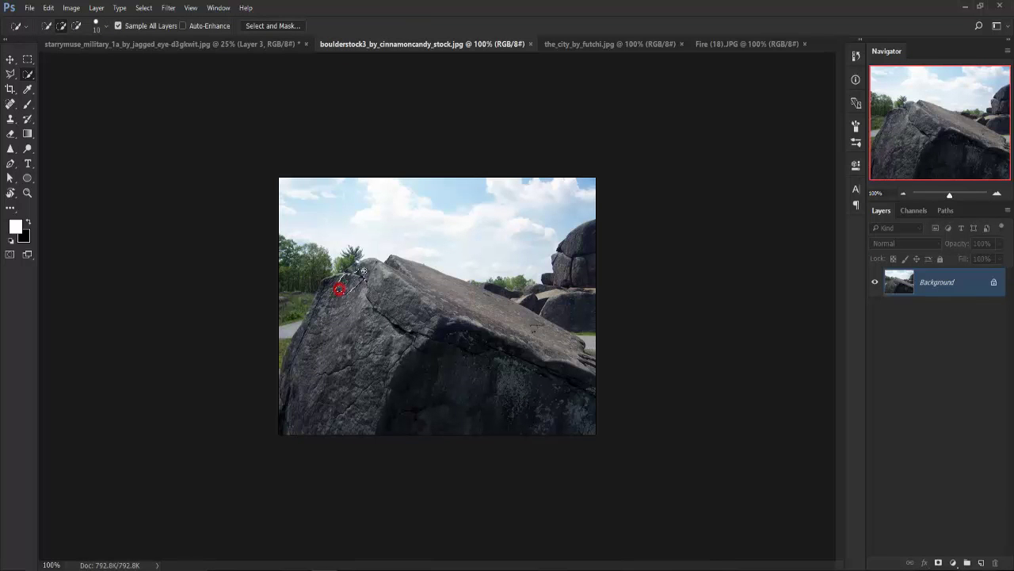
{"action": "left_click_drag", "start_coordinate": [479, 306], "coordinate": [552, 354]}
{"action": "left_click_drag", "start_coordinate": [537, 414], "coordinate": [334, 359]}
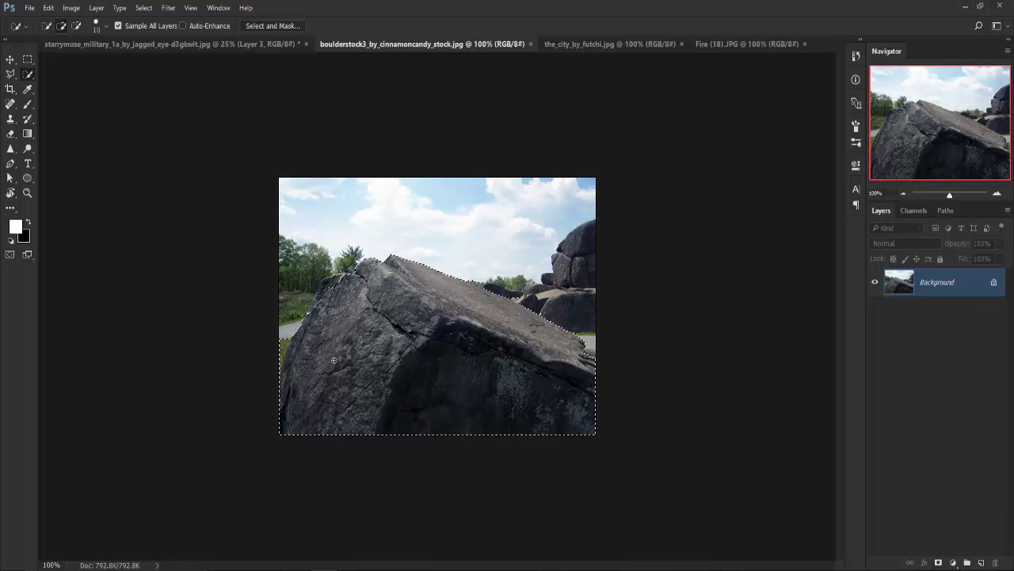
{"action": "key", "text": "ctrl+plus"}
{"action": "key", "text": "ctrl+plus"}
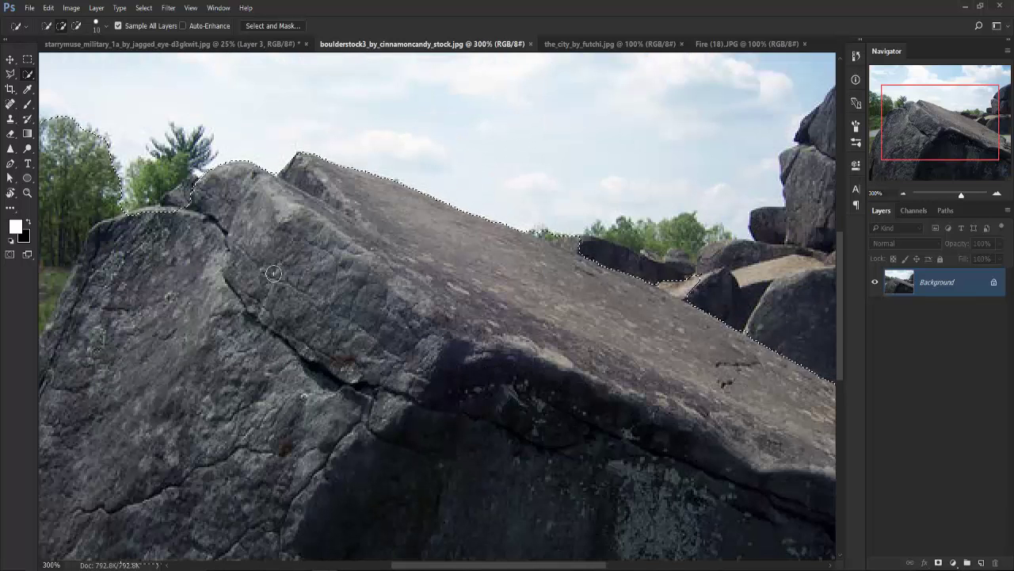
{"action": "left_click_drag", "start_coordinate": [270, 251], "coordinate": [522, 261]}
{"action": "key", "text": "bracketright"}
{"action": "key", "text": "bracketright"}
{"action": "key", "text": "bracketright"}
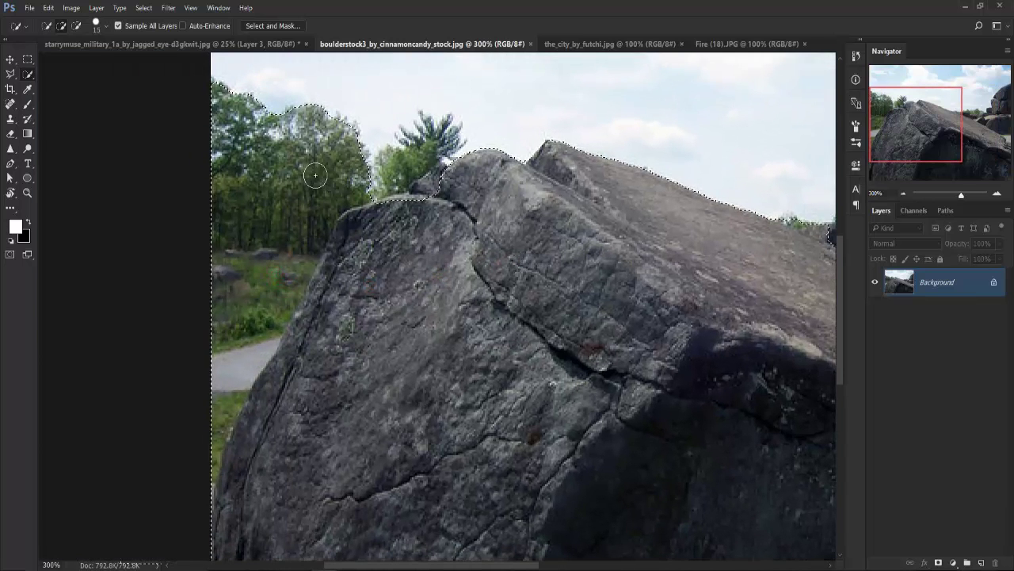
- Subtract the trees, grass, path and smaller rocks from the boulder selection
{"action": "left_click", "coordinate": [294, 101], "text": "alt"}
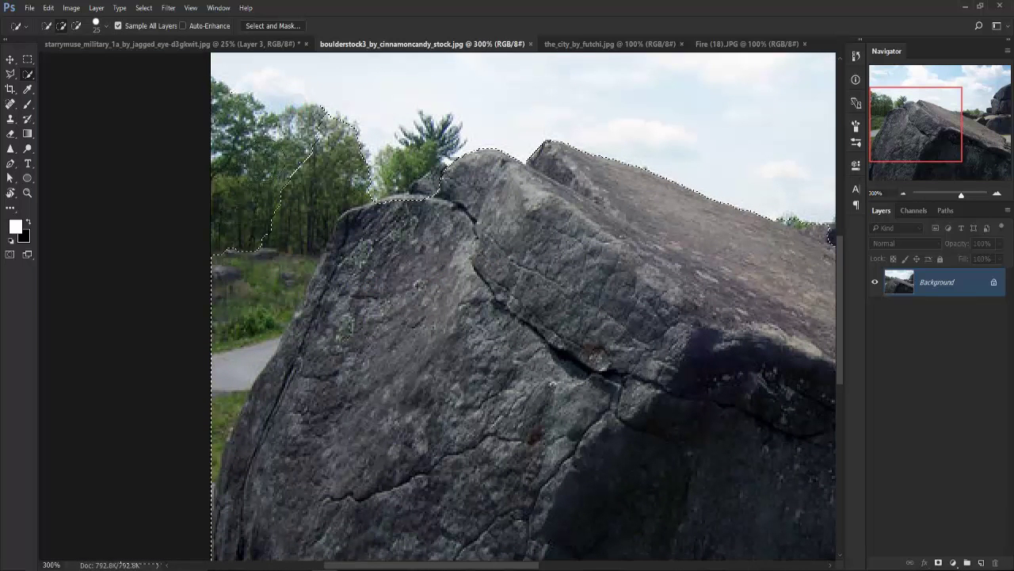
{"action": "left_click_drag", "start_coordinate": [246, 234], "coordinate": [194, 455]}
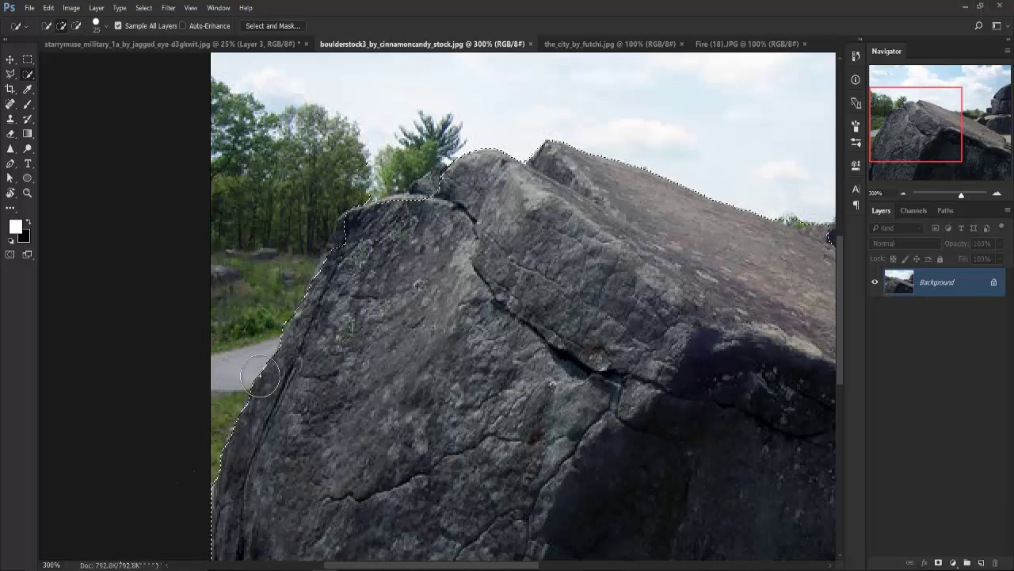
{"action": "left_click", "coordinate": [357, 239]}
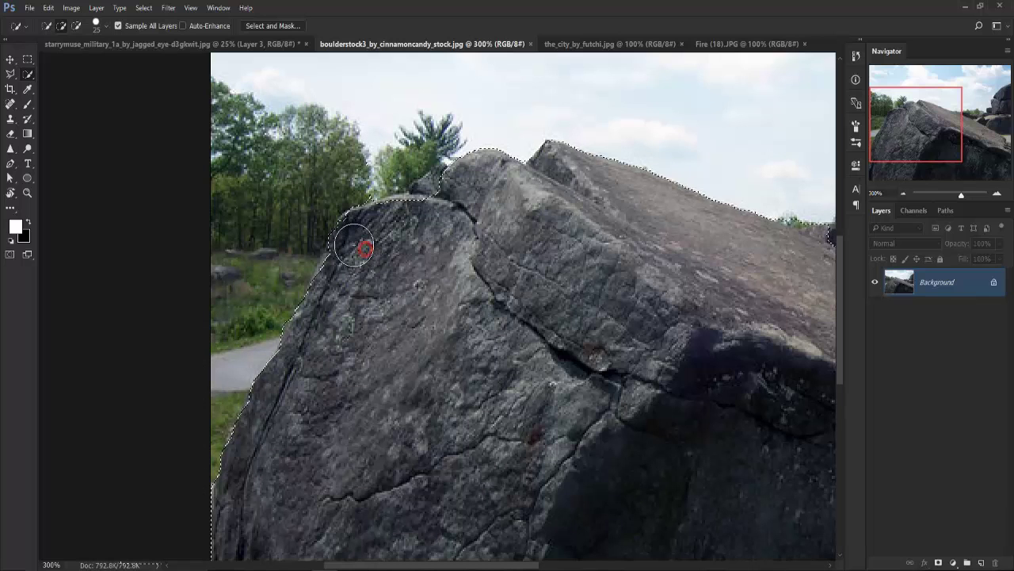
{"action": "left_click", "coordinate": [449, 210]}
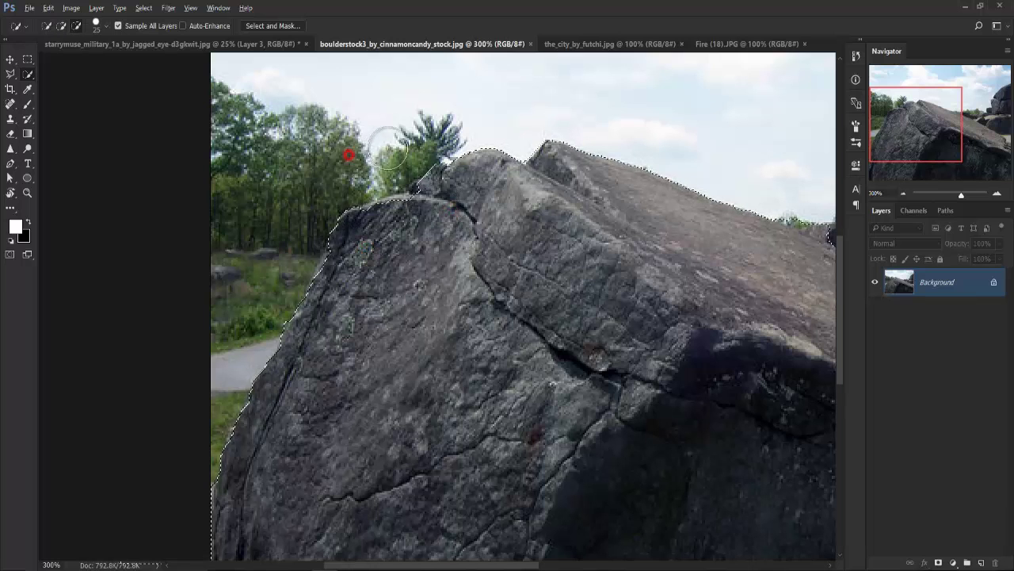
{"action": "mouse_move", "coordinate": [557, 244]}
{"action": "left_mouse_down"}
{"action": "mouse_move", "coordinate": [479, 224]}
{"action": "mouse_move", "coordinate": [396, 219]}
{"action": "left_mouse_up"}
{"action": "left_click_drag", "start_coordinate": [486, 238], "coordinate": [403, 229]}
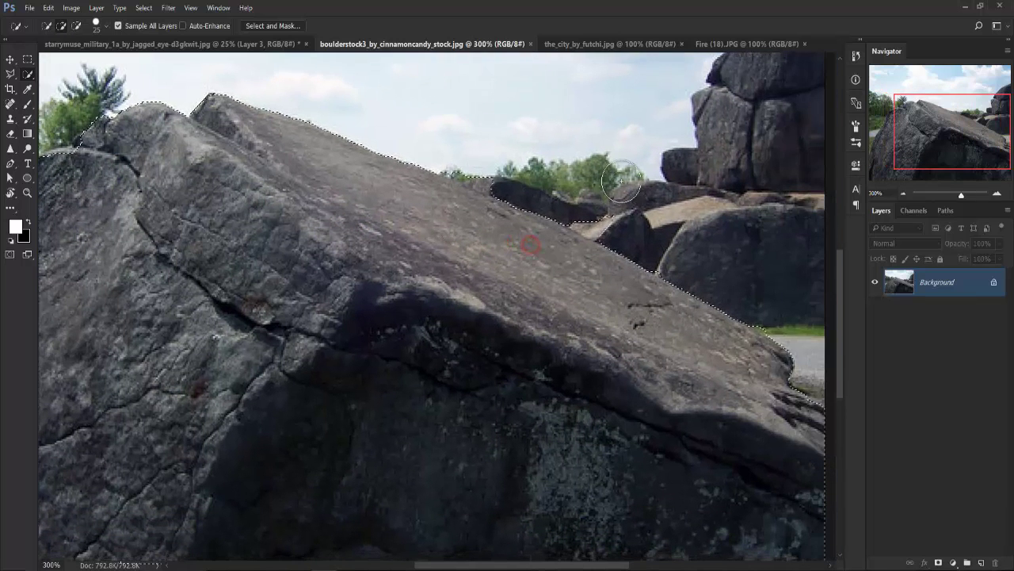
{"action": "left_click_drag", "start_coordinate": [602, 202], "coordinate": [614, 225]}
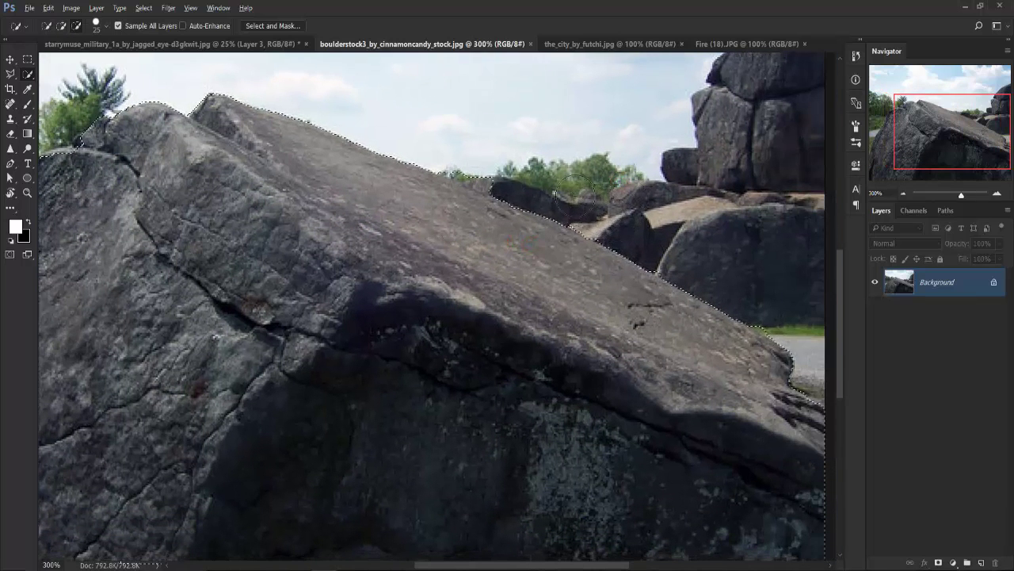
{"action": "key", "text": "ctrl+minus"}
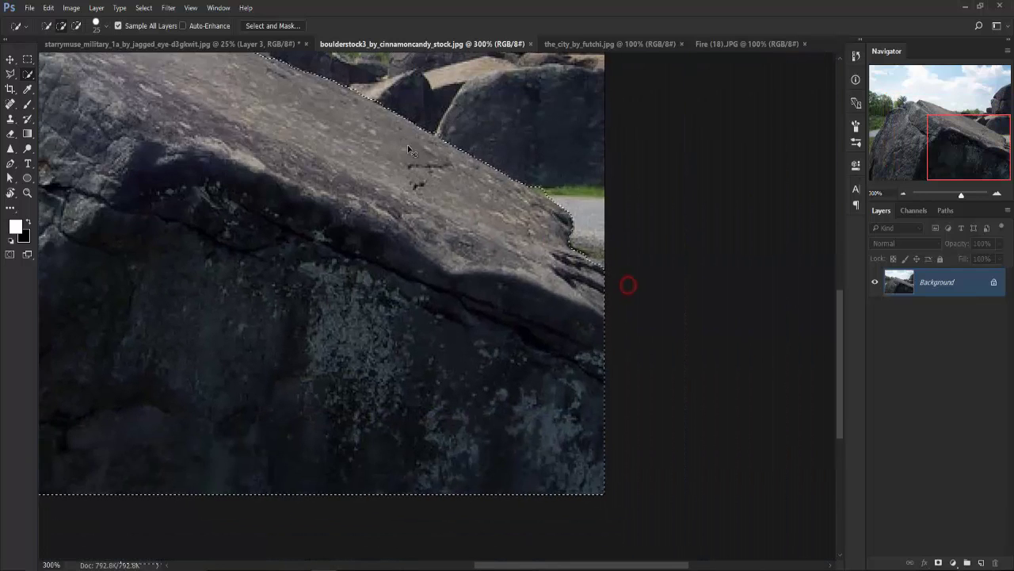
{"action": "key", "text": "ctrl+minus"}
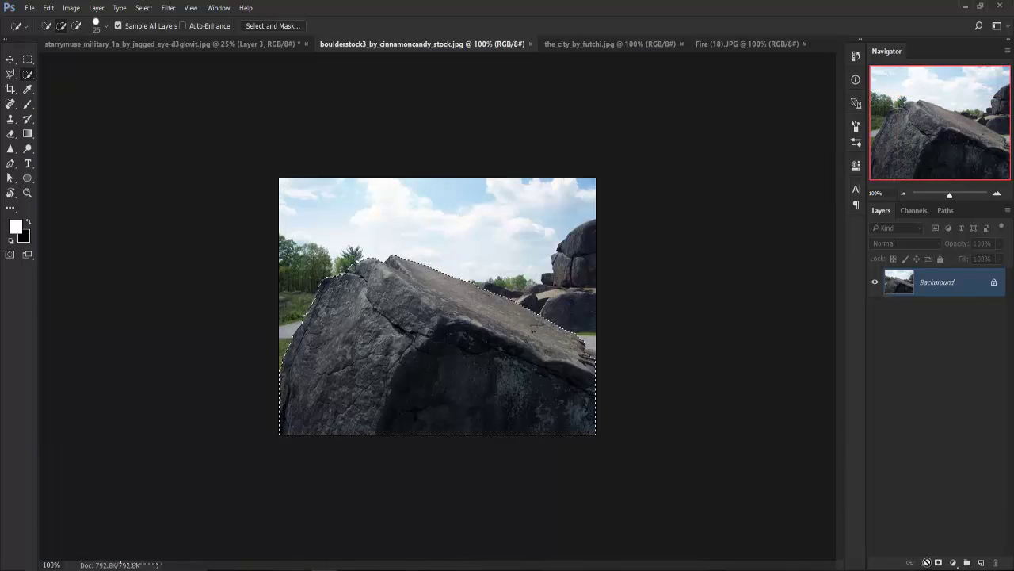
- Mask the boulder and refine the edge: radius 3 px, smooth, feather, contrast, shift edge
{"action": "left_click", "coordinate": [937, 562]}
{"action": "right_click", "coordinate": [937, 287]}
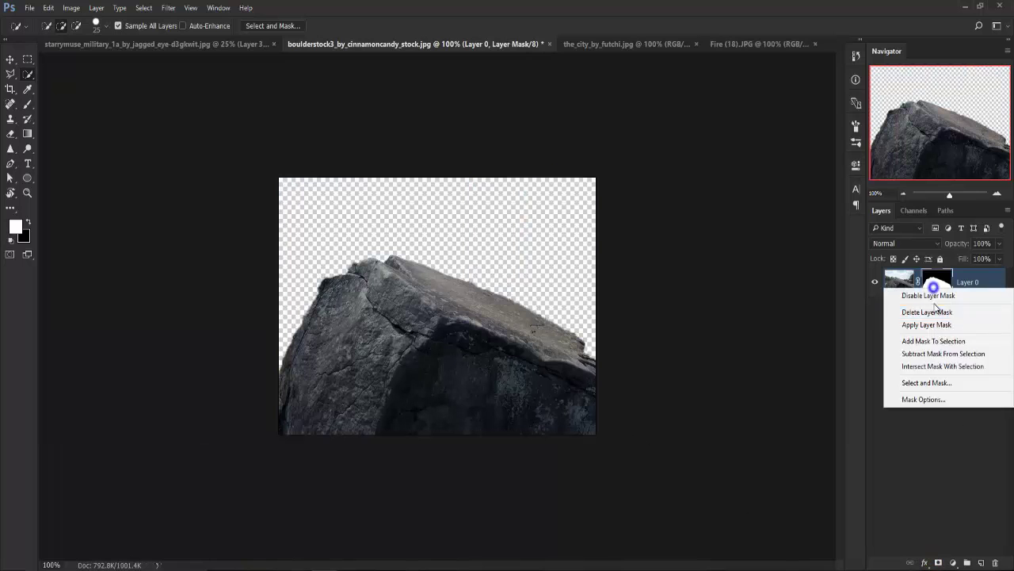
{"action": "left_click", "coordinate": [927, 384]}
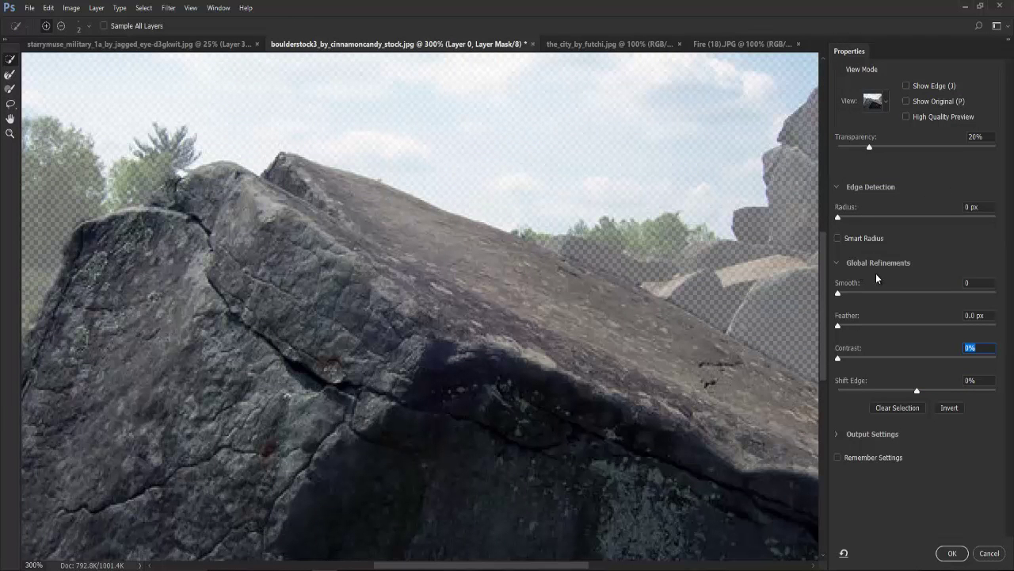
{"action": "left_click_drag", "start_coordinate": [838, 217], "coordinate": [856, 220]}
{"action": "left_click_drag", "start_coordinate": [837, 293], "coordinate": [878, 293]}
{"action": "mouse_move", "coordinate": [838, 326]}
{"action": "left_mouse_down"}
{"action": "mouse_move", "coordinate": [856, 330]}
{"action": "mouse_move", "coordinate": [873, 360]}
{"action": "left_mouse_up"}
{"action": "left_click_drag", "start_coordinate": [920, 394], "coordinate": [906, 392]}
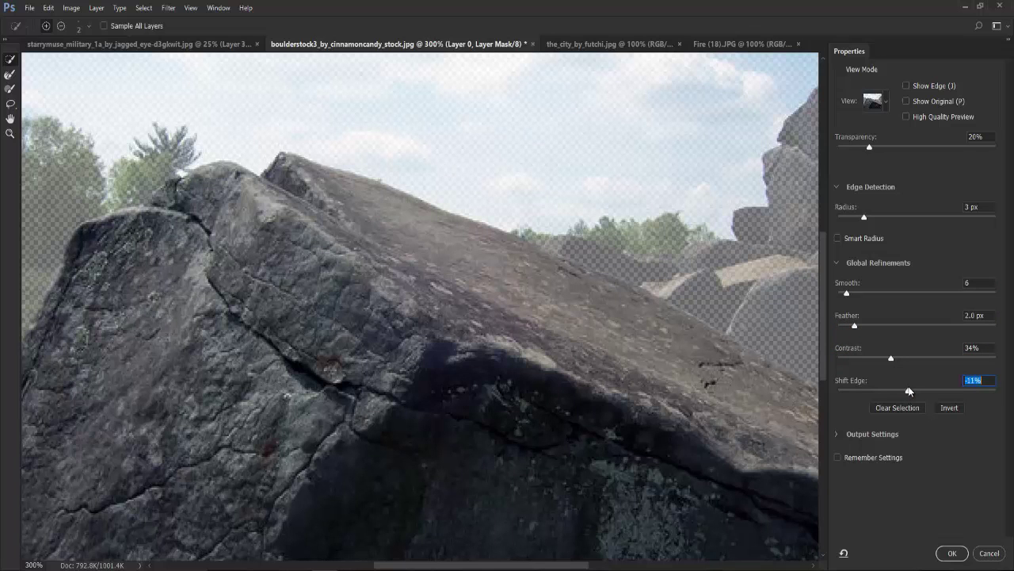
{"action": "left_click", "coordinate": [952, 553]}
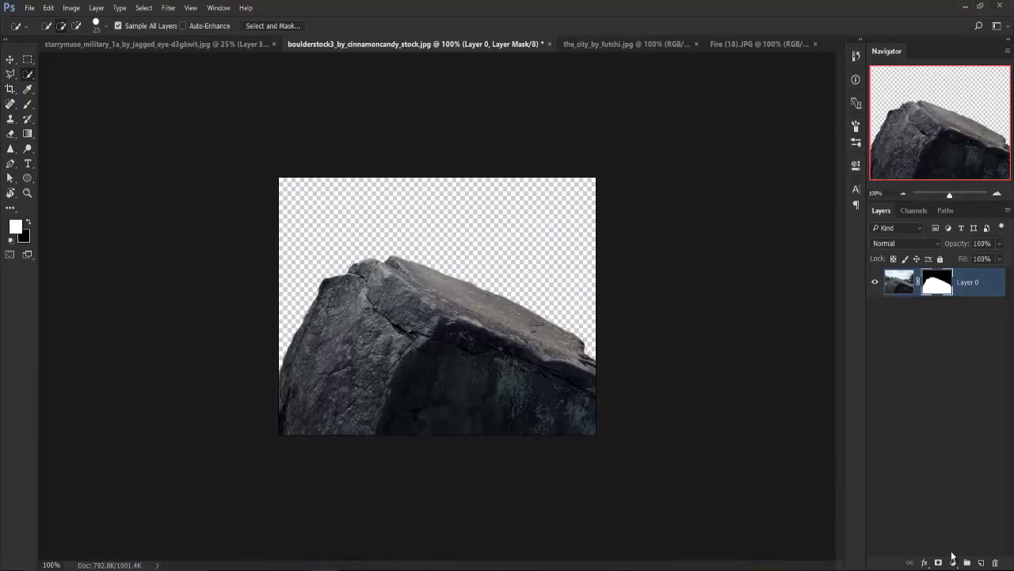
- Move the masked boulder into the starrymuse composite over the city
{"action": "key", "text": "v"}
{"action": "mouse_move", "coordinate": [501, 305]}
{"action": "left_mouse_down"}
{"action": "mouse_move", "coordinate": [183, 47]}
{"action": "mouse_move", "coordinate": [412, 352]}
{"action": "left_mouse_up"}
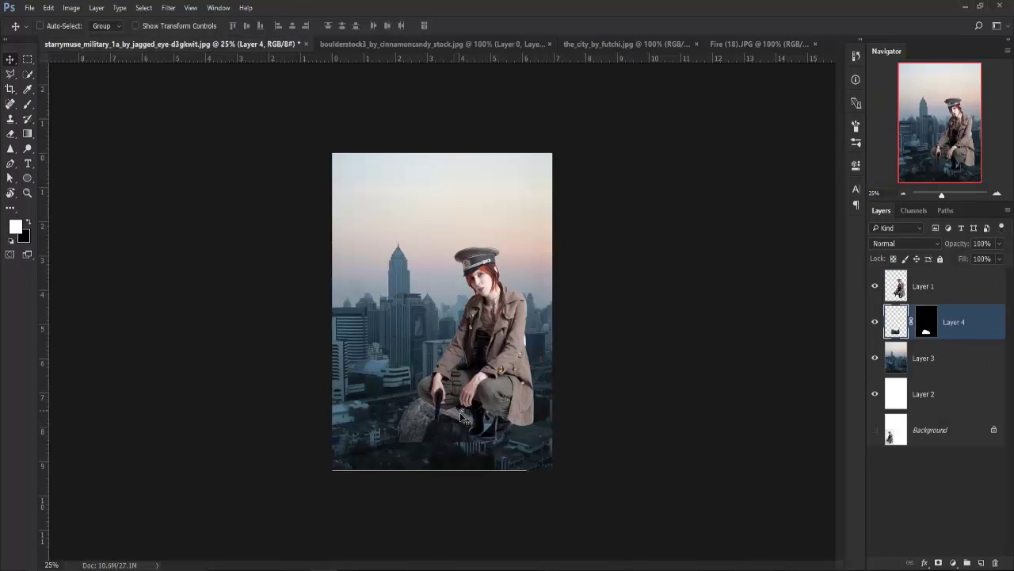
{"action": "mouse_move", "coordinate": [457, 420]}
{"action": "left_mouse_down"}
{"action": "mouse_move", "coordinate": [386, 409]}
{"action": "mouse_move", "coordinate": [626, 555]}
{"action": "left_mouse_up"}
- Enlarge the boulder about 346%, tilt it, and place it under the woman's feet
{"action": "key", "text": "ctrl+t"}
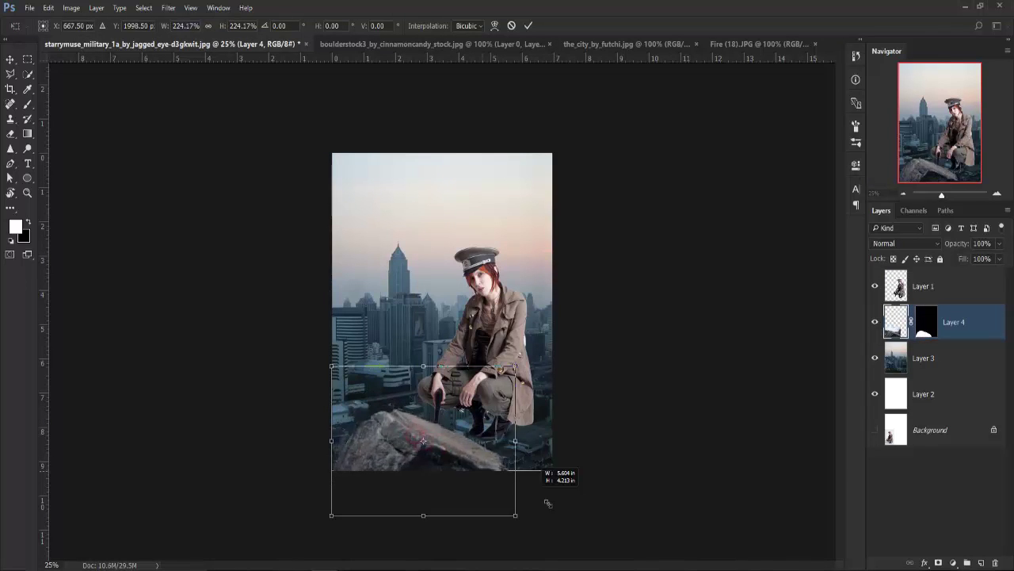
{"action": "mouse_move", "coordinate": [486, 474]}
{"action": "left_mouse_down"}
{"action": "mouse_move", "coordinate": [458, 385]}
{"action": "mouse_move", "coordinate": [452, 418]}
{"action": "left_mouse_up"}
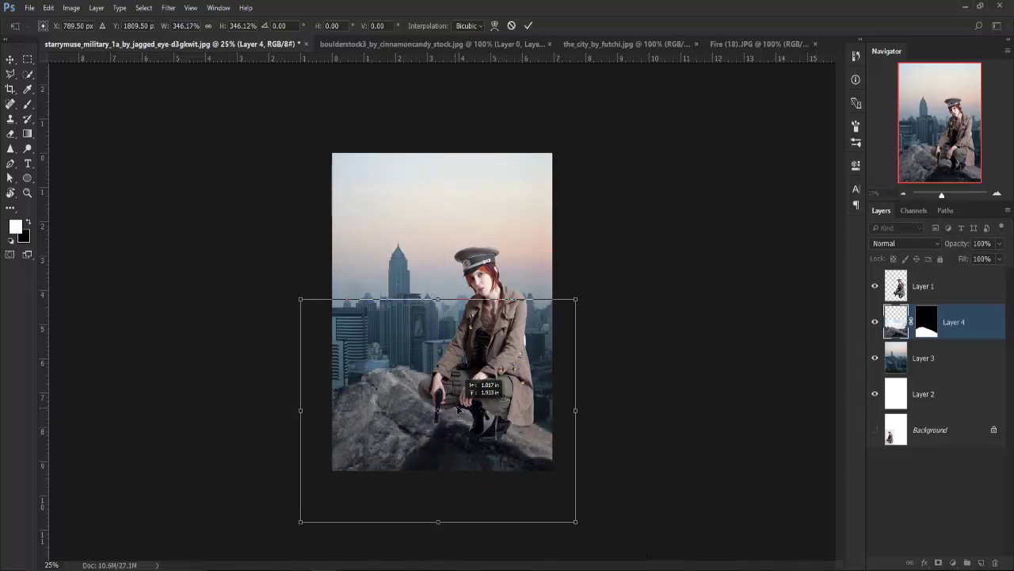
{"action": "mouse_move", "coordinate": [631, 534]}
{"action": "left_mouse_down"}
{"action": "mouse_move", "coordinate": [652, 472]}
{"action": "mouse_move", "coordinate": [639, 473]}
{"action": "left_mouse_up"}
{"action": "left_click_drag", "start_coordinate": [551, 282], "coordinate": [555, 285]}
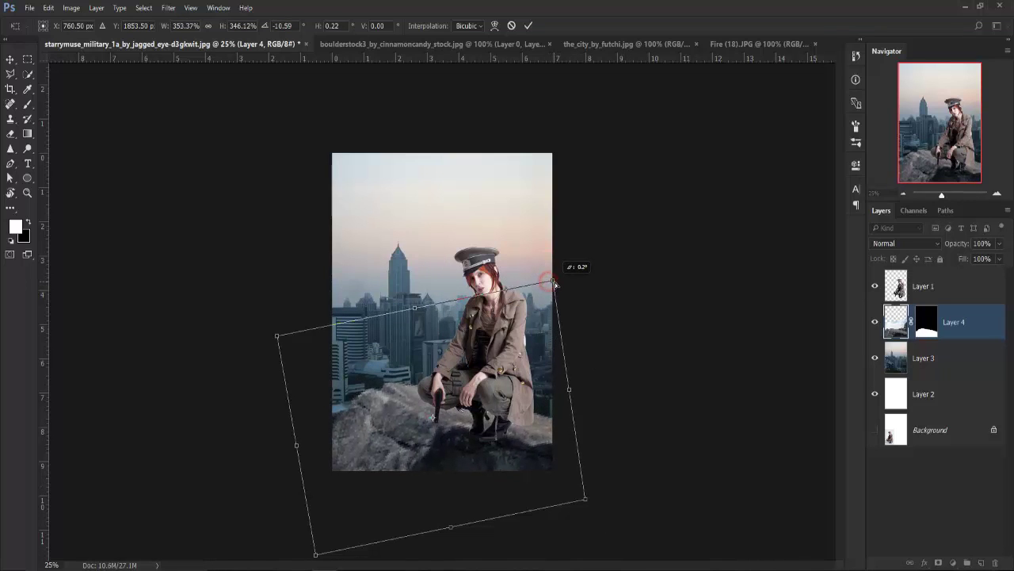
{"action": "left_click_drag", "start_coordinate": [631, 490], "coordinate": [629, 459]}
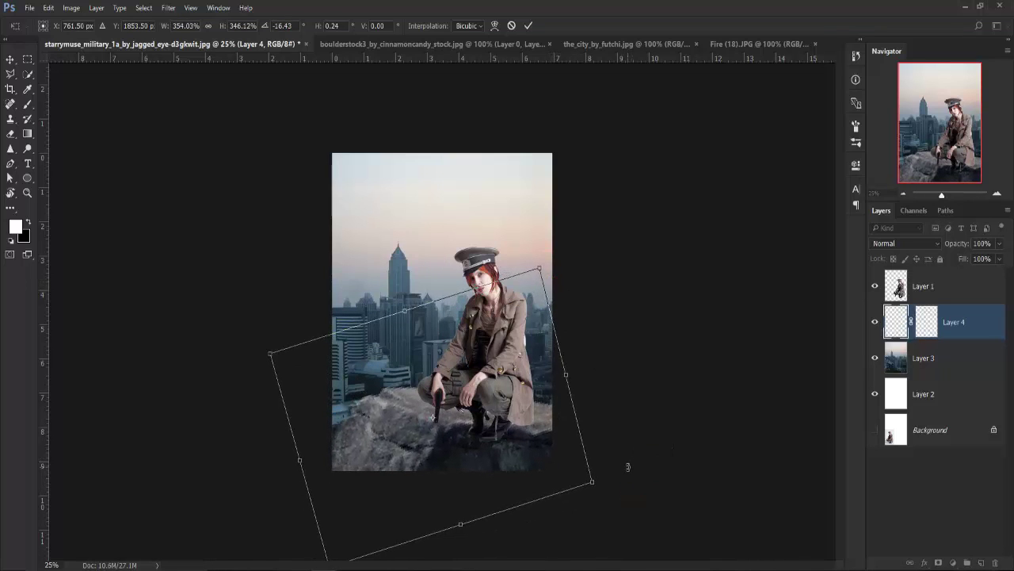
{"action": "key", "text": "Return"}
{"action": "mouse_move", "coordinate": [538, 442]}
{"action": "left_mouse_down"}
{"action": "mouse_move", "coordinate": [524, 446]}
{"action": "mouse_move", "coordinate": [546, 453]}
{"action": "left_mouse_up"}
- Nudge the rock layer (Layer 4) up and left in the composite
{"action": "left_click", "coordinate": [955, 356]}
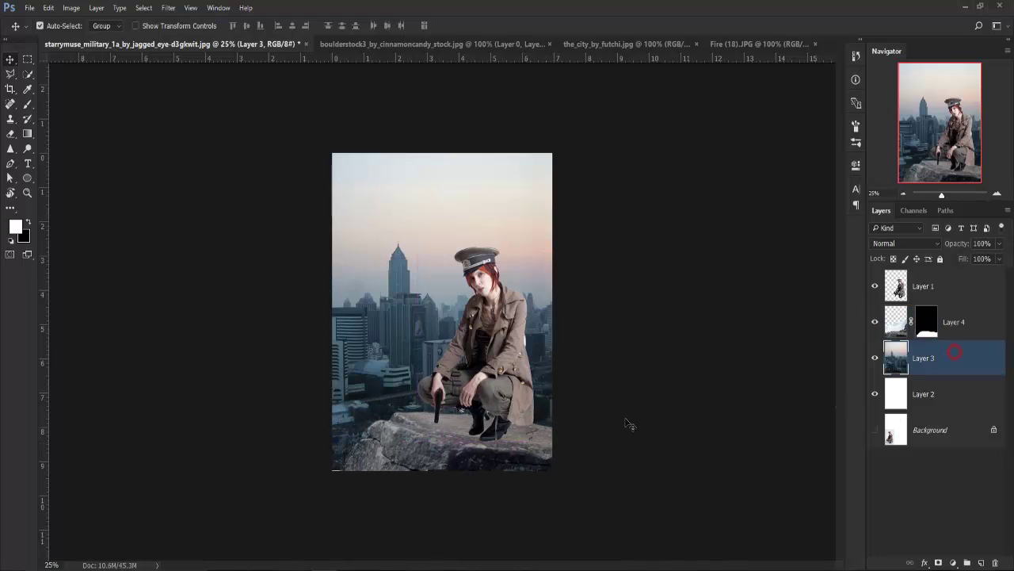
{"action": "key", "text": "ctrl+t"}
{"action": "key", "text": "Return"}
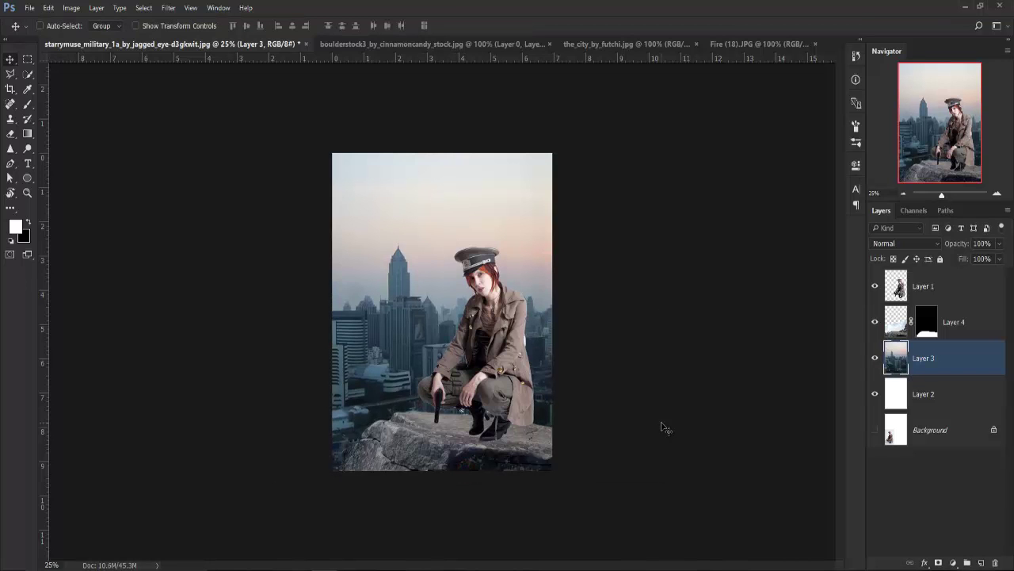
{"action": "left_click", "coordinate": [972, 321]}
{"action": "key", "text": "ctrl+plus"}
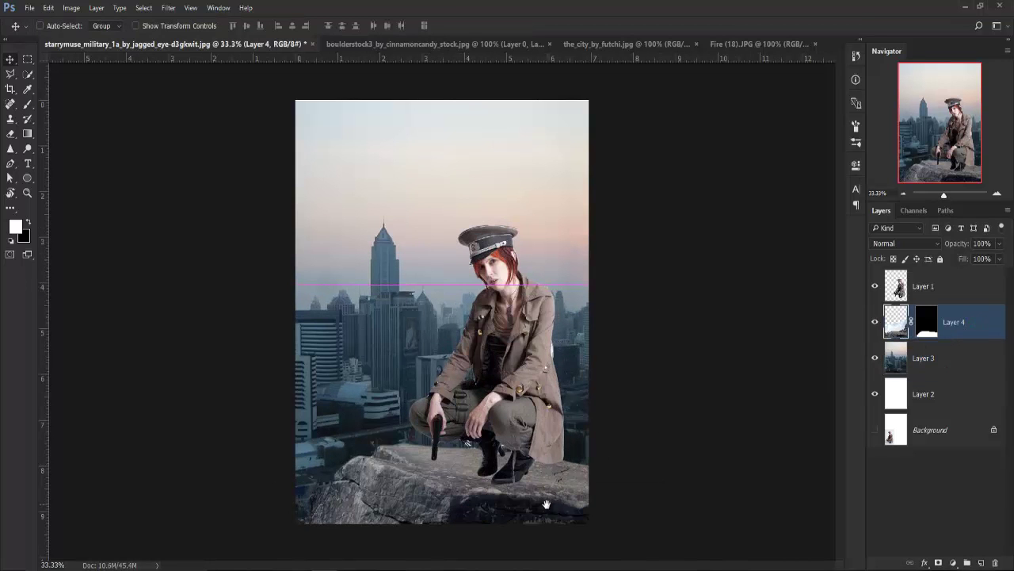
{"action": "left_click_drag", "start_coordinate": [527, 464], "coordinate": [523, 458]}
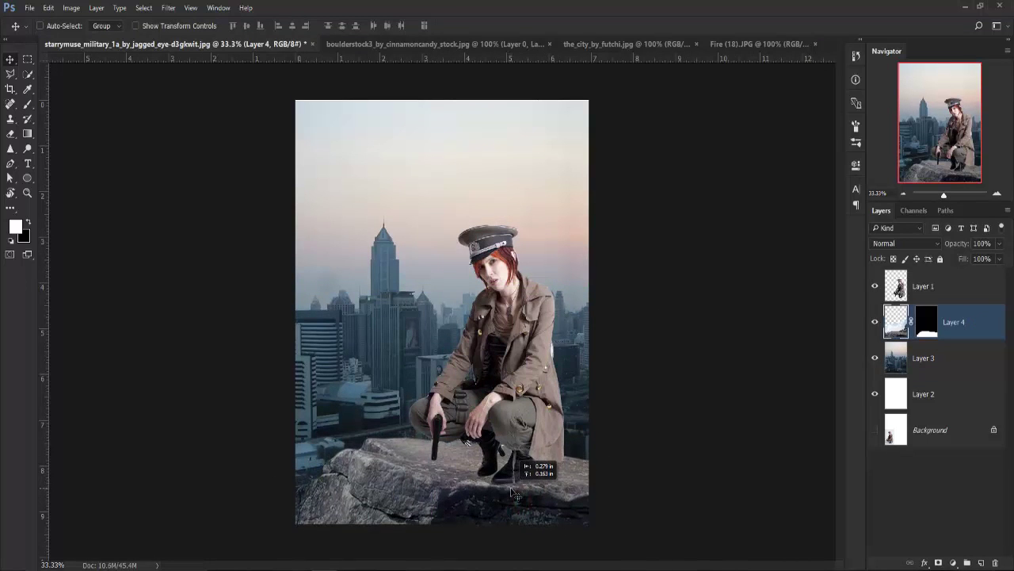
- Reposition the woman and the rock so she crouches on the boulder
{"action": "left_click", "coordinate": [1000, 287]}
{"action": "left_click_drag", "start_coordinate": [555, 409], "coordinate": [552, 400]}
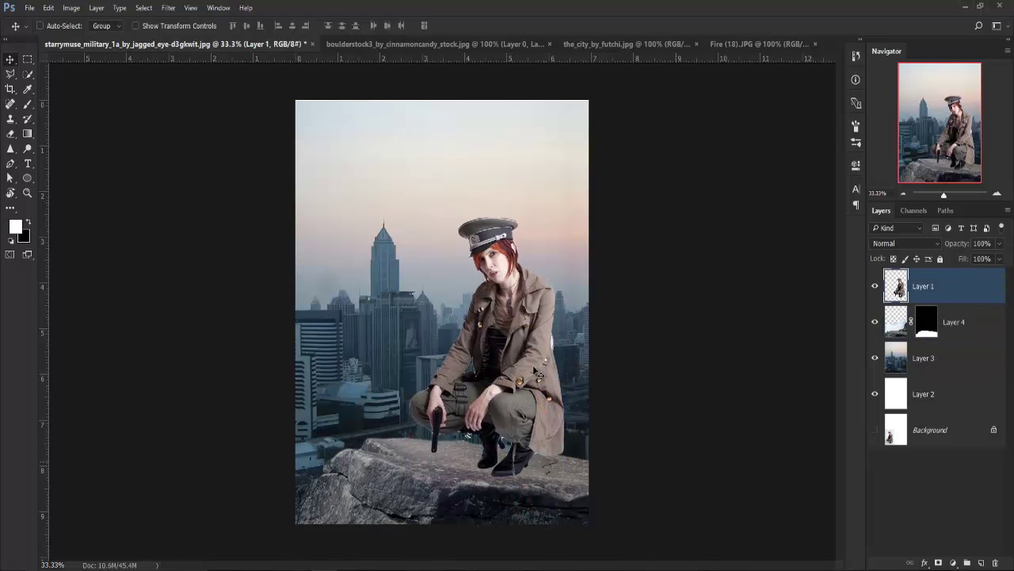
{"action": "left_click_drag", "start_coordinate": [511, 366], "coordinate": [486, 364]}
{"action": "left_click", "coordinate": [955, 333]}
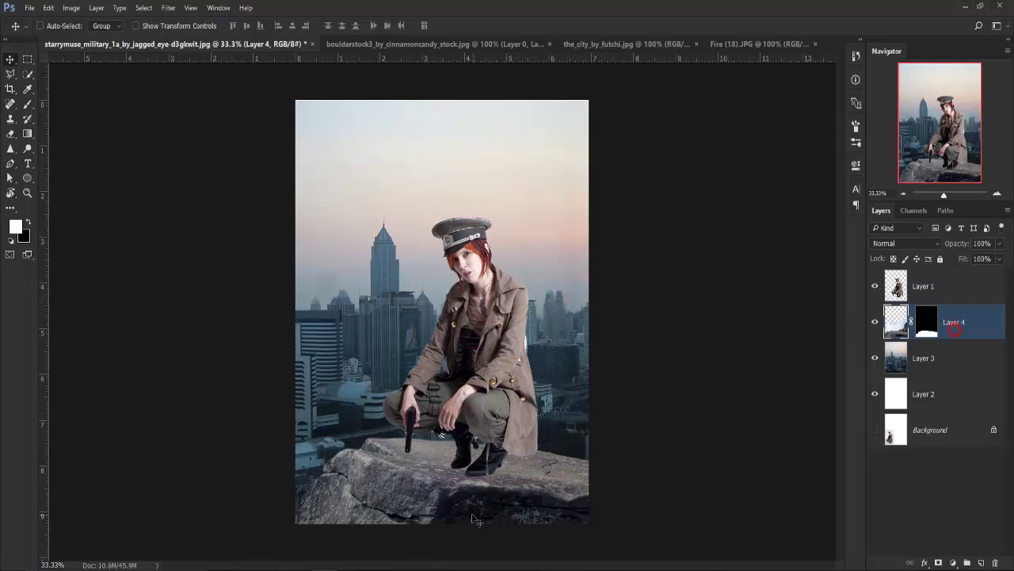
{"action": "left_click_drag", "start_coordinate": [478, 499], "coordinate": [480, 508]}
{"action": "left_click", "coordinate": [905, 297]}
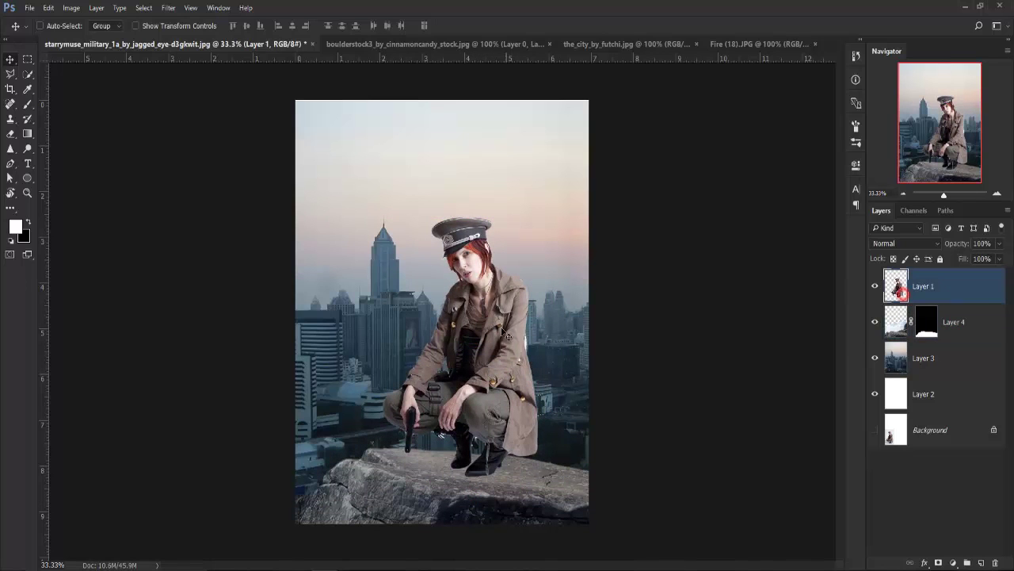
{"action": "left_click_drag", "start_coordinate": [504, 332], "coordinate": [502, 335]}
- Scale the woman down to about 96% to fit the rock
{"action": "key", "text": "ctrl+plus"}
{"action": "key", "text": "ctrl+plus"}
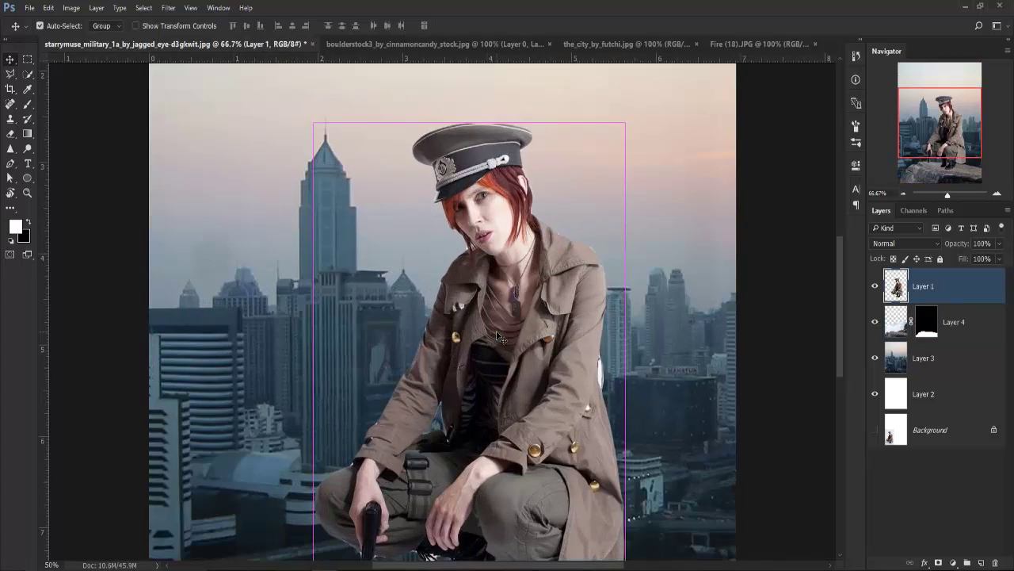
{"action": "key", "text": "ctrl+minus"}
{"action": "key", "text": "ctrl+minus"}
{"action": "key", "text": "ctrl+minus"}
{"action": "key", "text": "ctrl+t"}
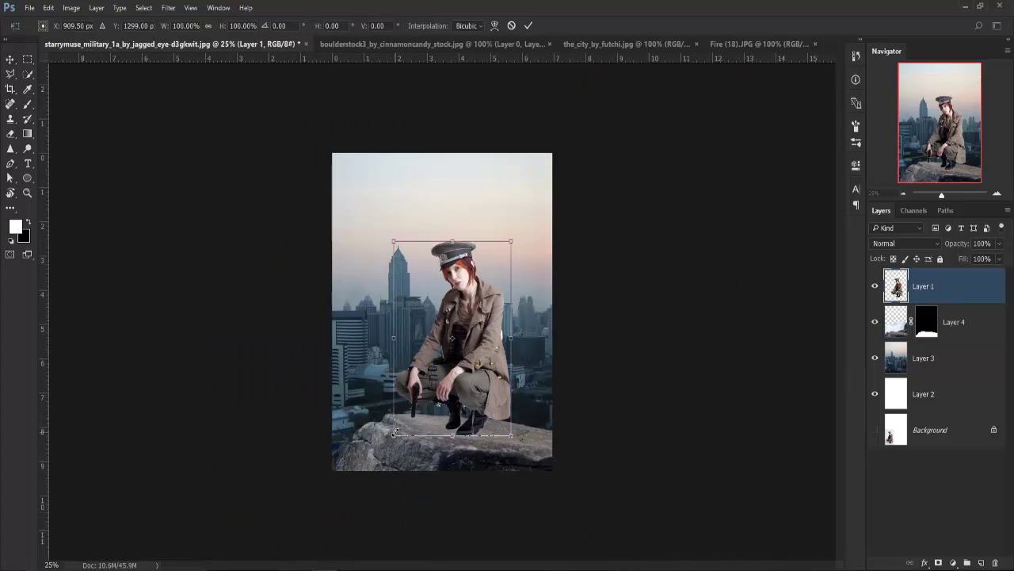
{"action": "left_click_drag", "start_coordinate": [395, 433], "coordinate": [398, 434]}
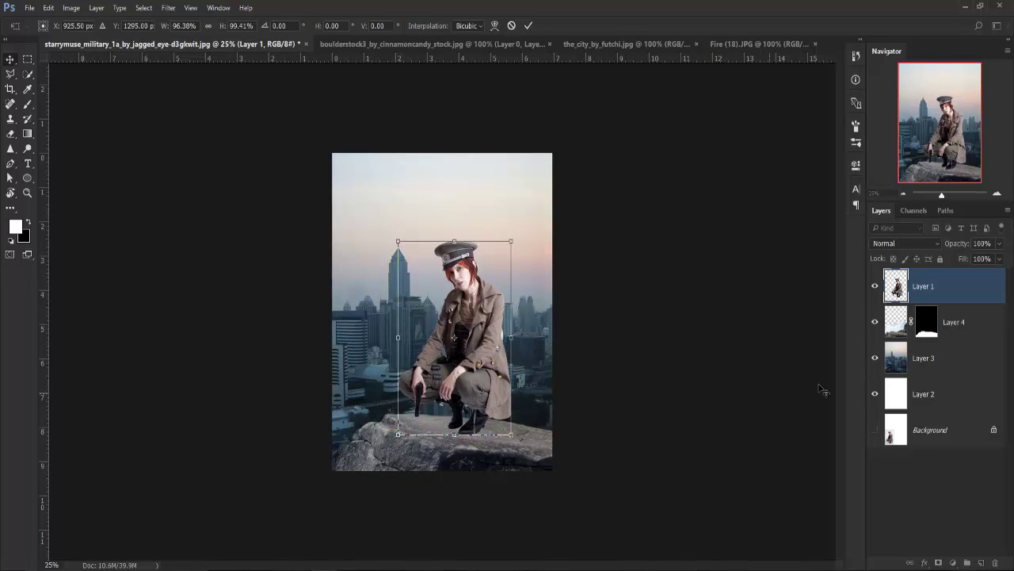
{"action": "key", "text": "Return"}
{"action": "key", "text": "ctrl+plus"}
- Rename the rock layer 'Mountain Stage' and the city layer 'Background'
{"action": "double_click", "coordinate": [954, 322]}
{"action": "type", "text": "Mountain Sta"}
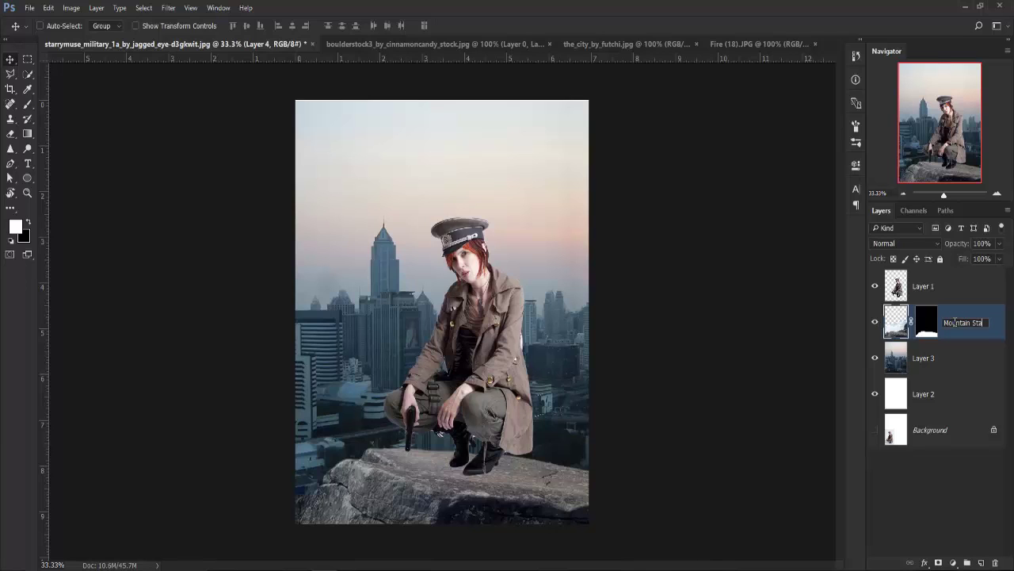
{"action": "type", "text": "ge"}
{"action": "key", "text": "Return"}
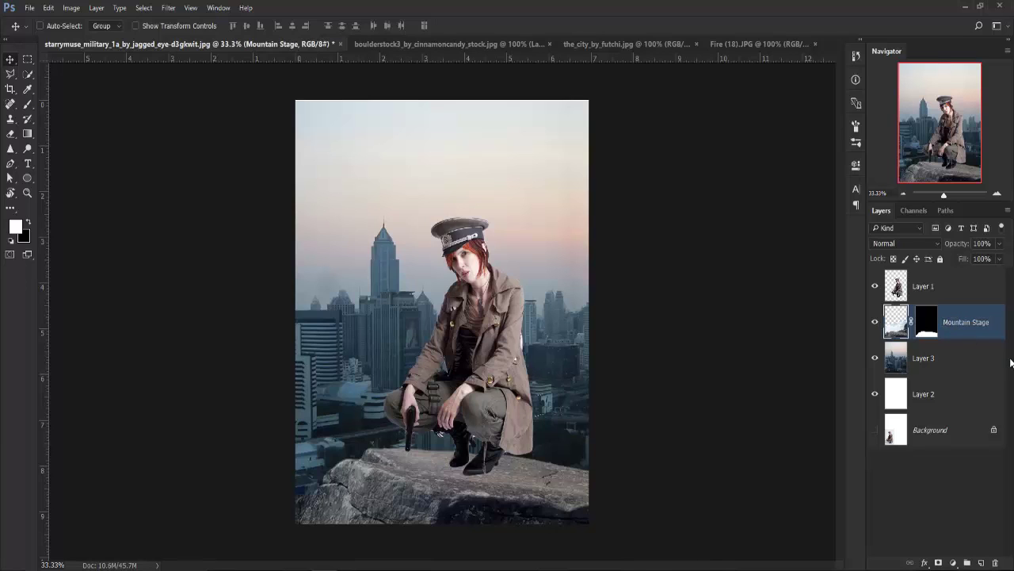
{"action": "right_click", "coordinate": [931, 361]}
{"action": "left_click", "coordinate": [931, 360]}
{"action": "double_click", "coordinate": [931, 358]}
{"action": "type", "text": "Background"}
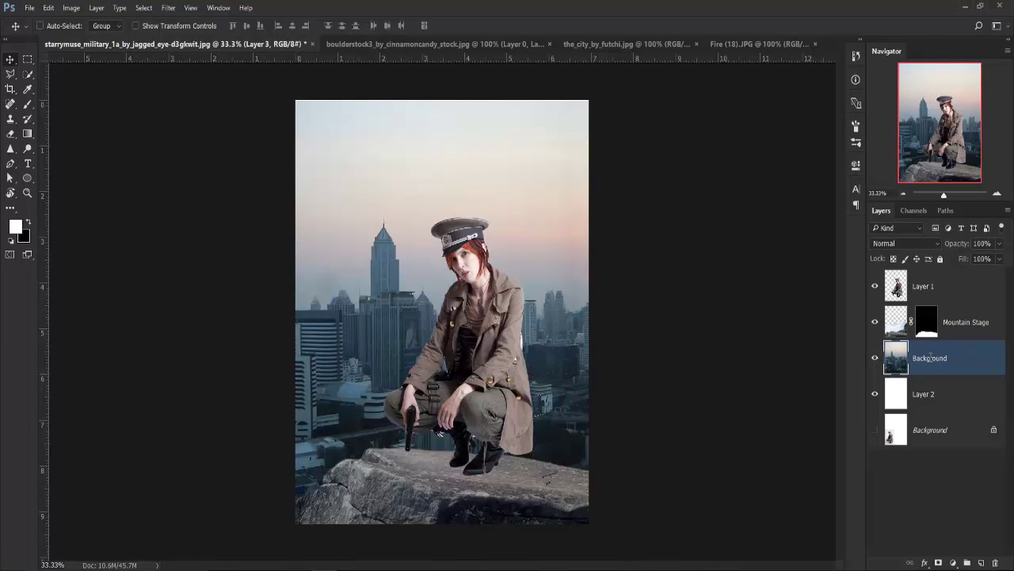
{"action": "key", "text": "Return"}
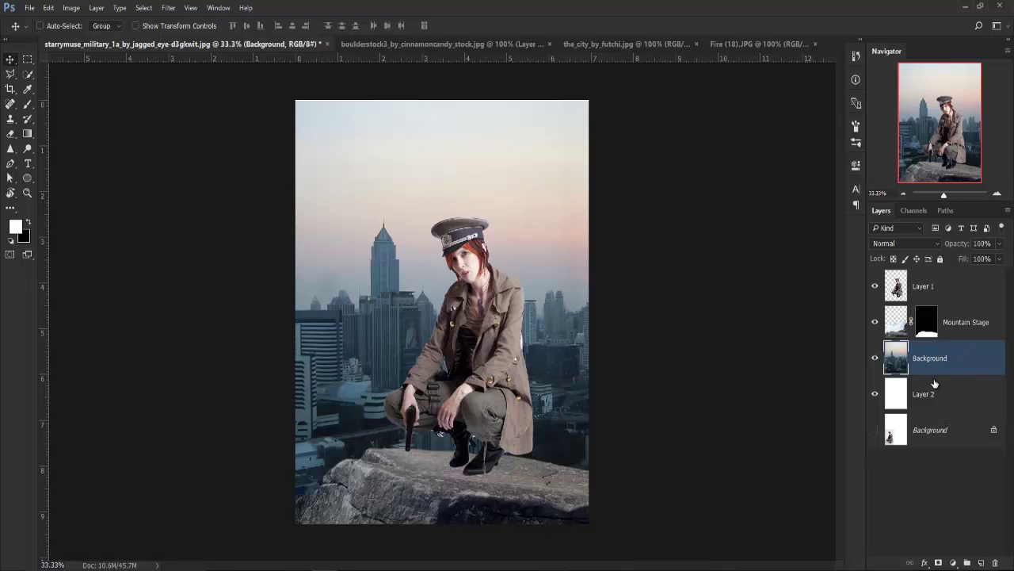
- Rename Layer 1 'Model' and duplicate it with Ctrl+J
{"action": "right_click", "coordinate": [920, 285]}
{"action": "left_click", "coordinate": [929, 283]}
{"action": "type", "text": "Model"}
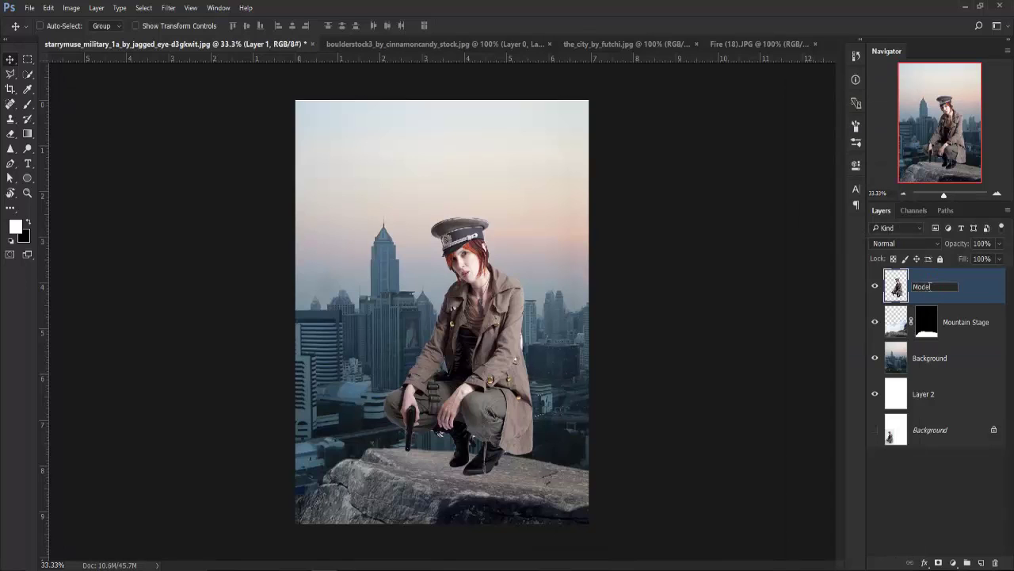
{"action": "key", "text": "Return"}
{"action": "key", "text": "ctrl+plus"}
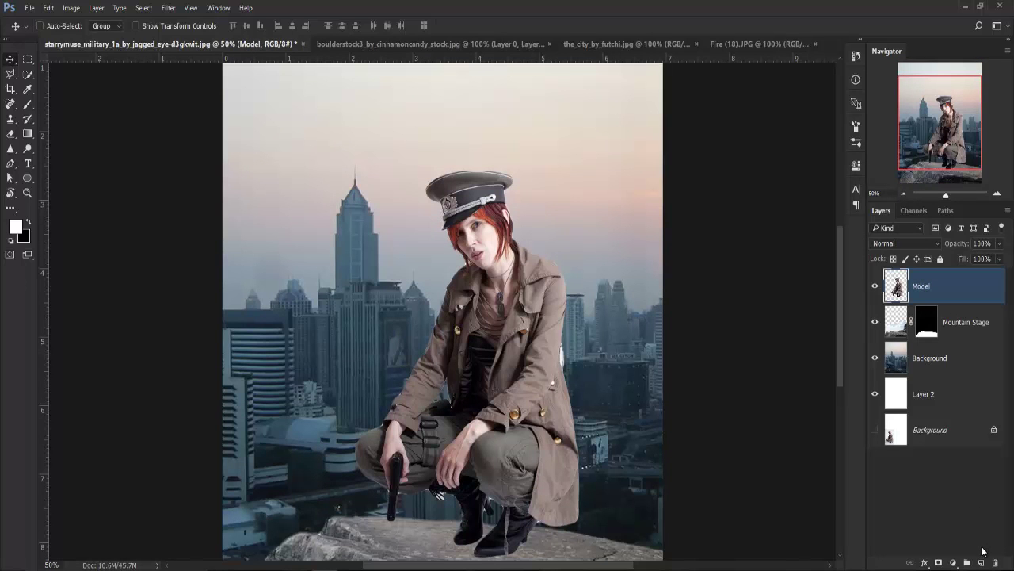
{"action": "key", "text": "ctrl+j"}
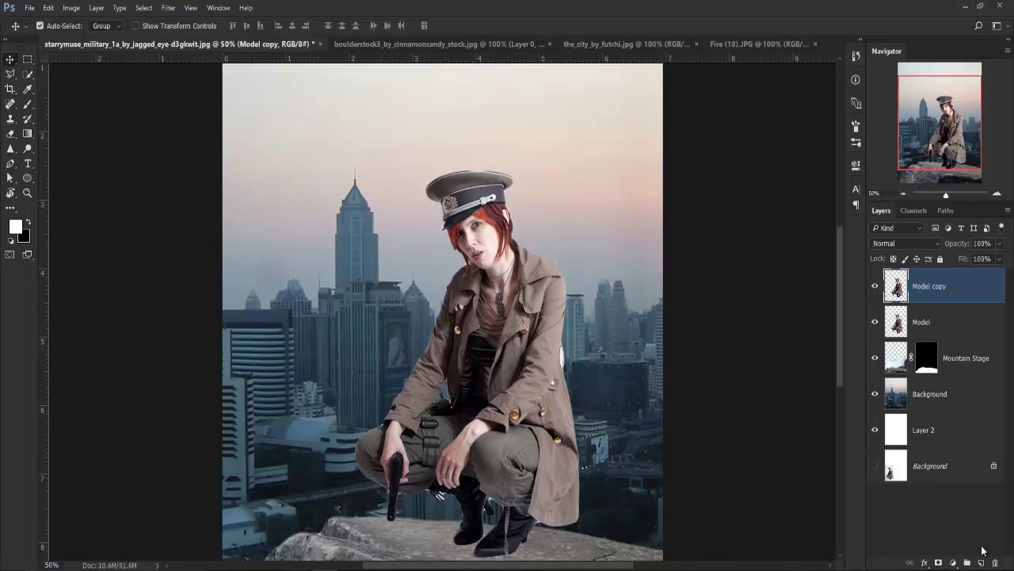
- Fill Model copy with 50% gray and set its blend mode to Overlay
{"action": "key", "text": "shift+F5"}
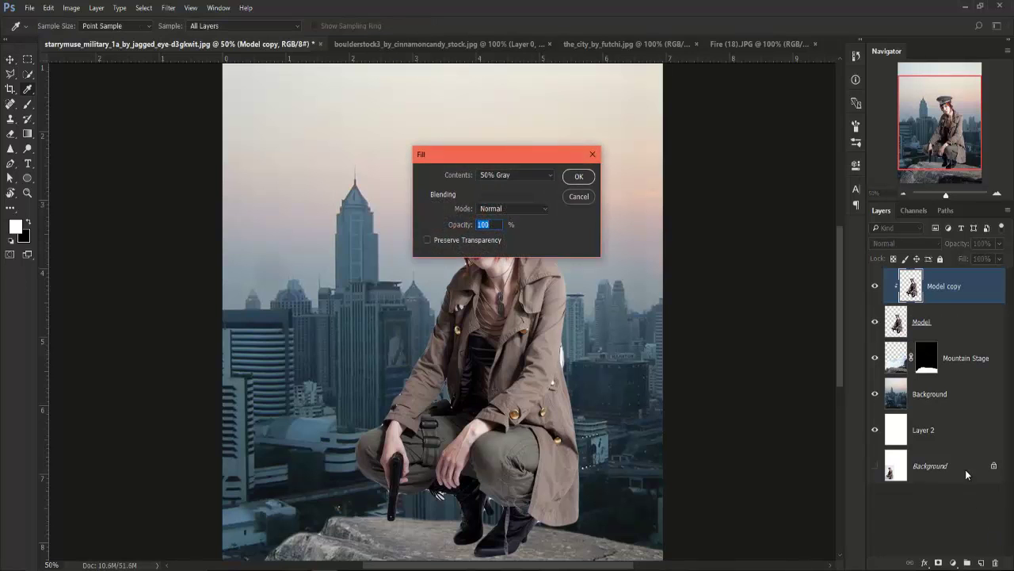
{"action": "key", "text": "Return"}
{"action": "left_click", "coordinate": [905, 243]}
{"action": "left_click", "coordinate": [899, 391]}
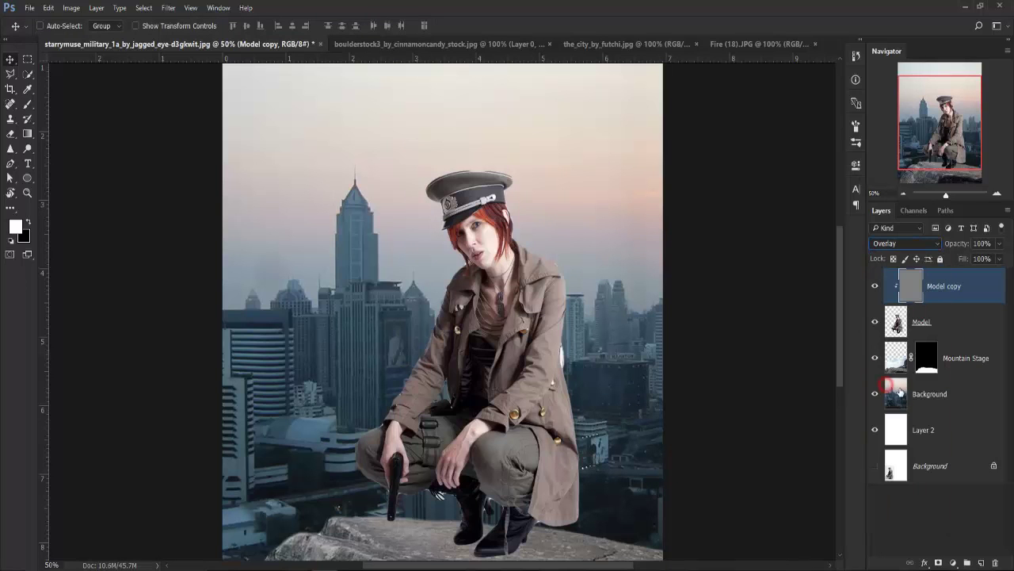
- Dodge-lighten the hair and face with a smaller Dodge brush
{"action": "left_click", "coordinate": [27, 149]}
{"action": "scroll", "coordinate": [475, 230], "scroll_direction": "up", "scroll_amount": 5}
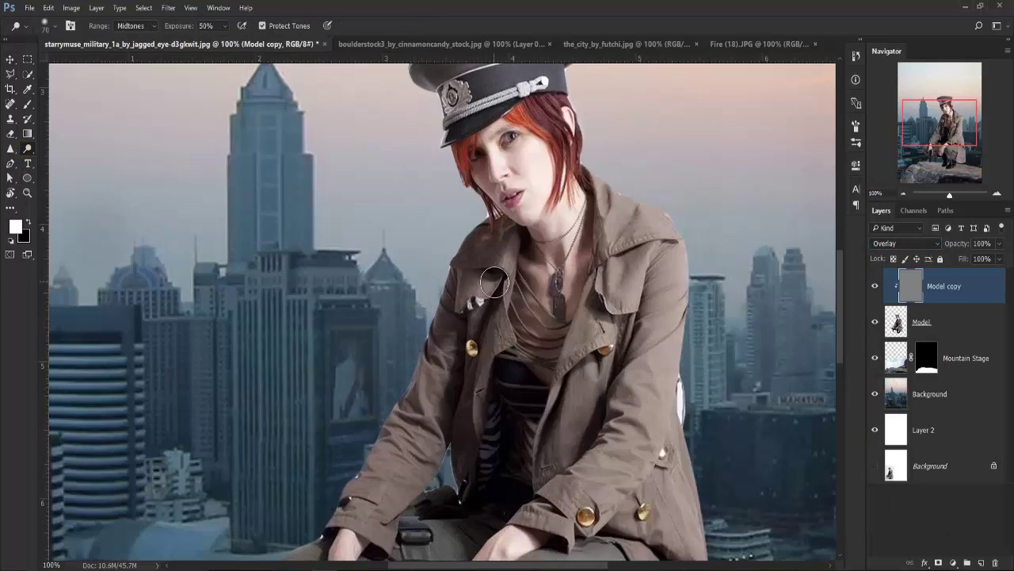
{"action": "key", "text": "bracketleft"}
{"action": "key", "text": "bracketleft"}
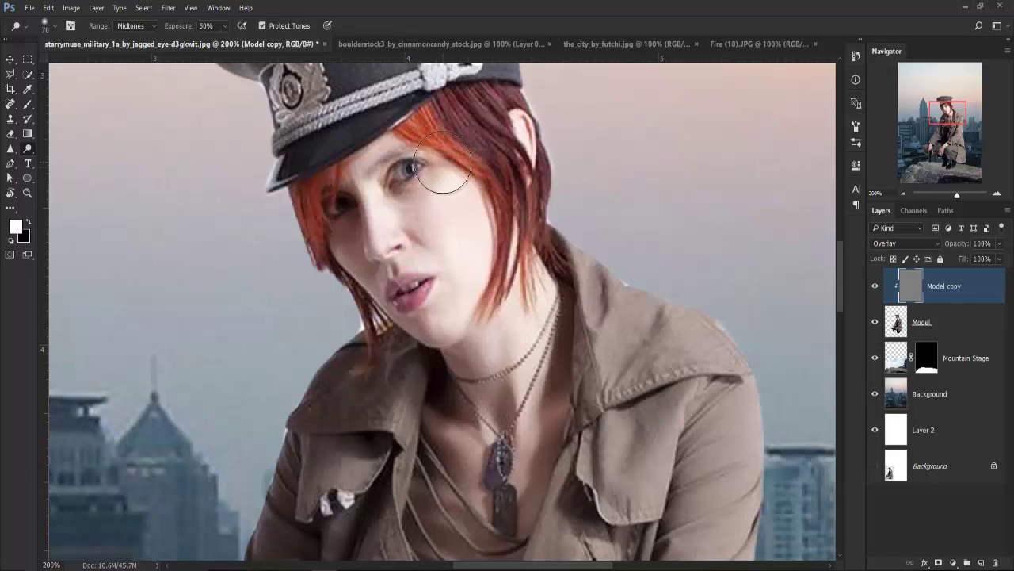
{"action": "key", "text": "bracketleft"}
{"action": "scroll", "coordinate": [464, 186], "scroll_direction": "down", "scroll_amount": 2}
{"action": "left_click_drag", "start_coordinate": [450, 248], "coordinate": [388, 272]}
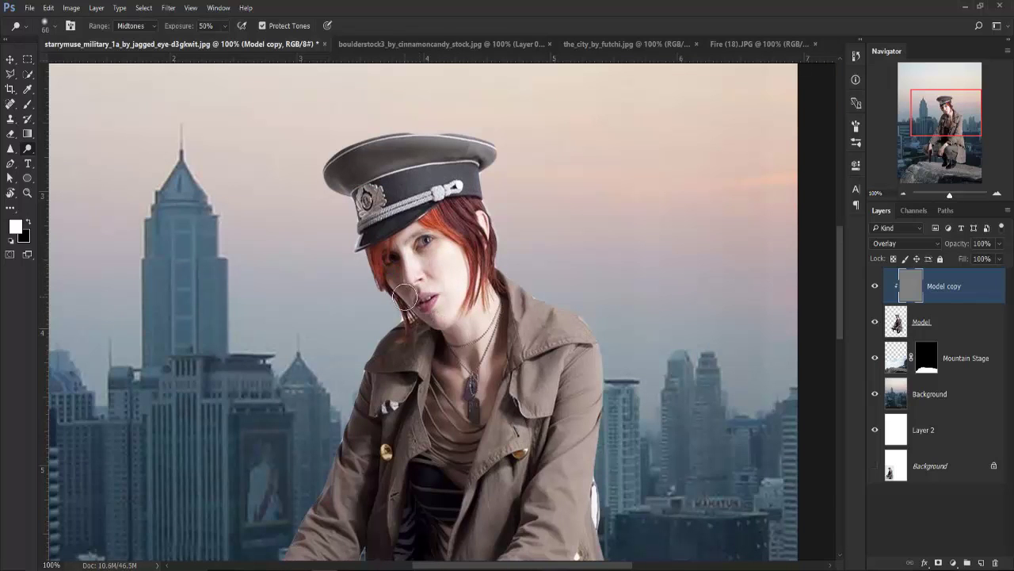
{"action": "key", "text": "bracketright"}
{"action": "key", "text": "bracketright"}
{"action": "key", "text": "bracketright"}
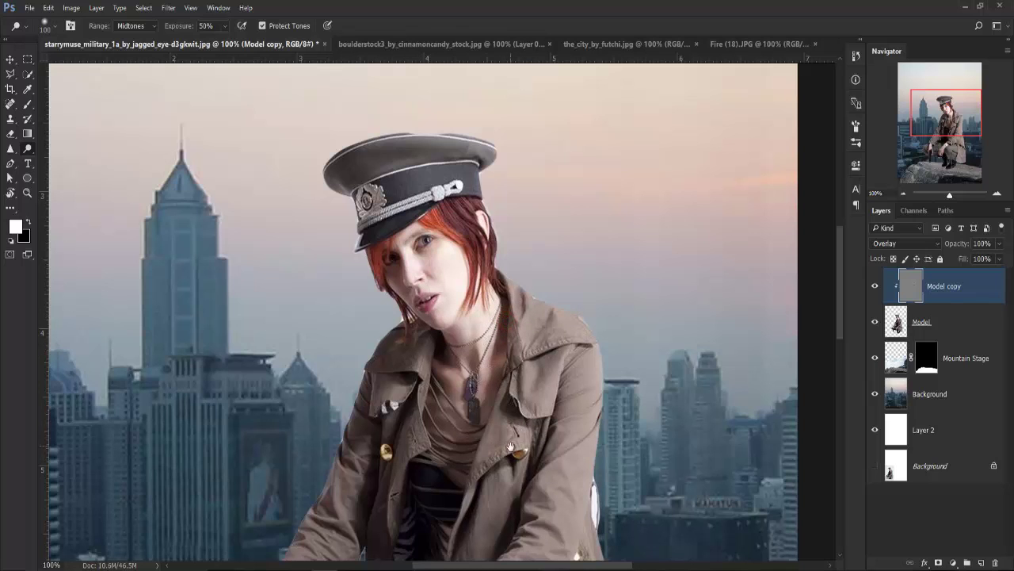
{"action": "scroll", "coordinate": [513, 289], "scroll_direction": "down", "scroll_amount": 3}
- Dodge the front of the coat up to the collar, and the boots
{"action": "left_click_drag", "start_coordinate": [508, 309], "coordinate": [527, 408]}
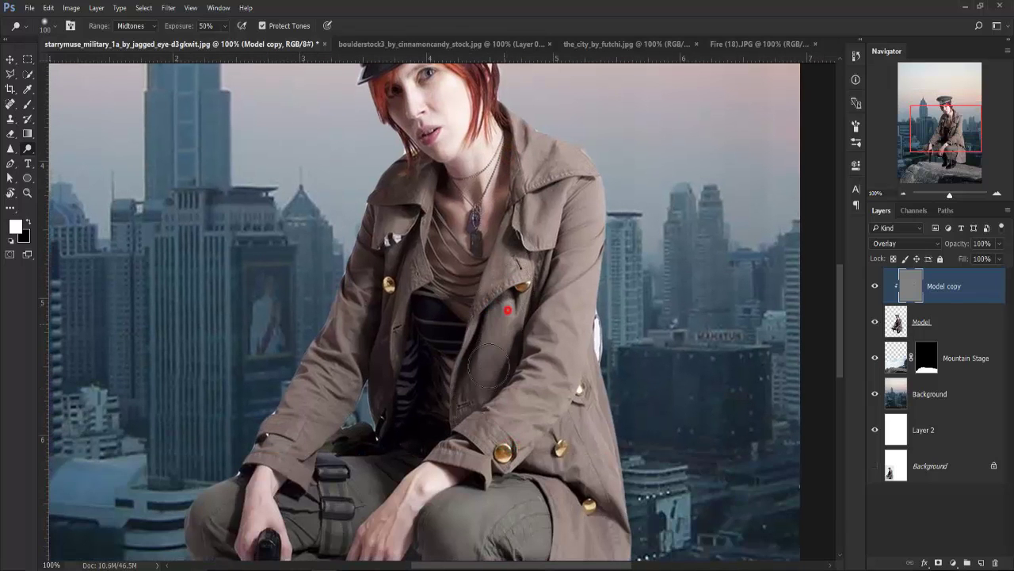
{"action": "left_click_drag", "start_coordinate": [460, 389], "coordinate": [371, 359]}
{"action": "left_click_drag", "start_coordinate": [370, 272], "coordinate": [363, 328]}
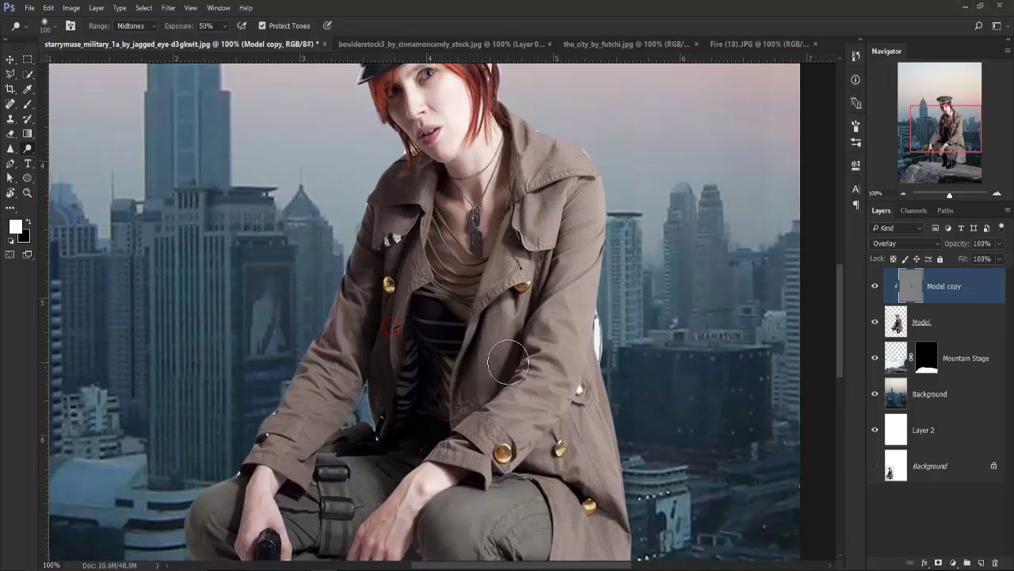
{"action": "mouse_move", "coordinate": [493, 320]}
{"action": "left_mouse_down"}
{"action": "mouse_move", "coordinate": [470, 382]}
{"action": "mouse_move", "coordinate": [479, 165]}
{"action": "left_mouse_up"}
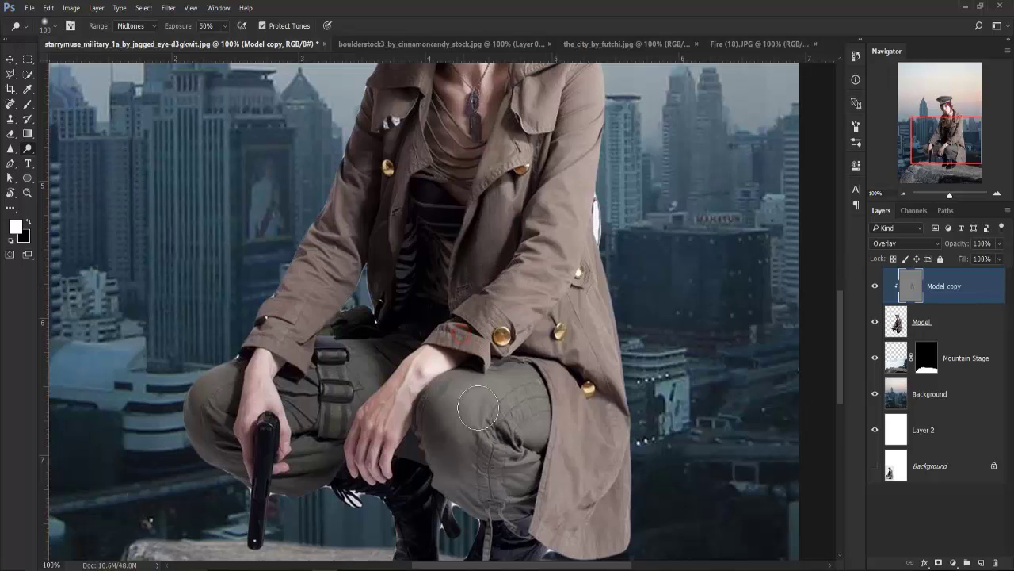
{"action": "mouse_move", "coordinate": [419, 484]}
{"action": "left_mouse_down"}
{"action": "mouse_move", "coordinate": [446, 475]}
{"action": "mouse_move", "coordinate": [458, 372]}
{"action": "left_mouse_up"}
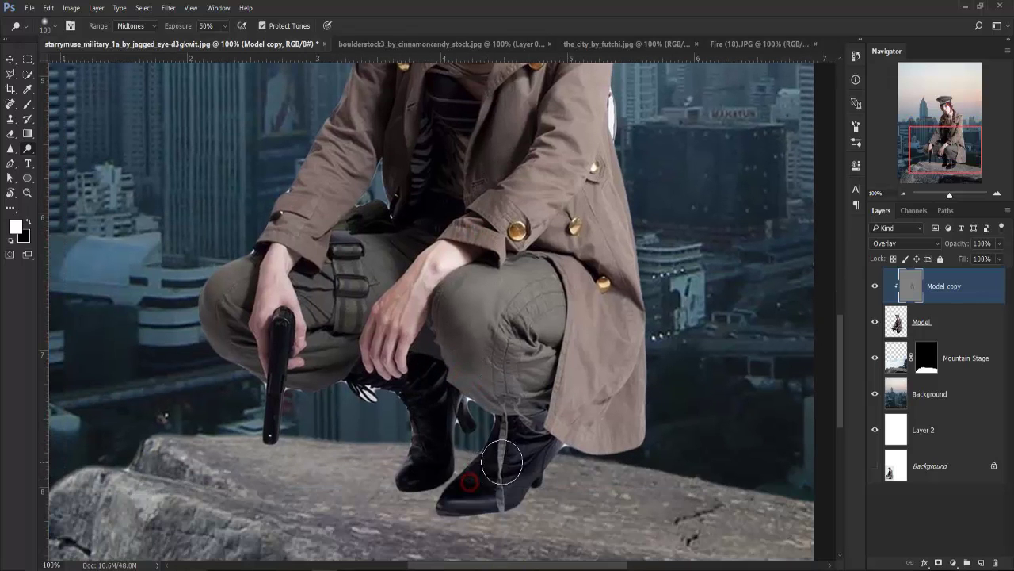
{"action": "mouse_move", "coordinate": [487, 471]}
{"action": "left_mouse_down"}
{"action": "mouse_move", "coordinate": [464, 495]}
{"action": "mouse_move", "coordinate": [444, 408]}
{"action": "left_mouse_up"}
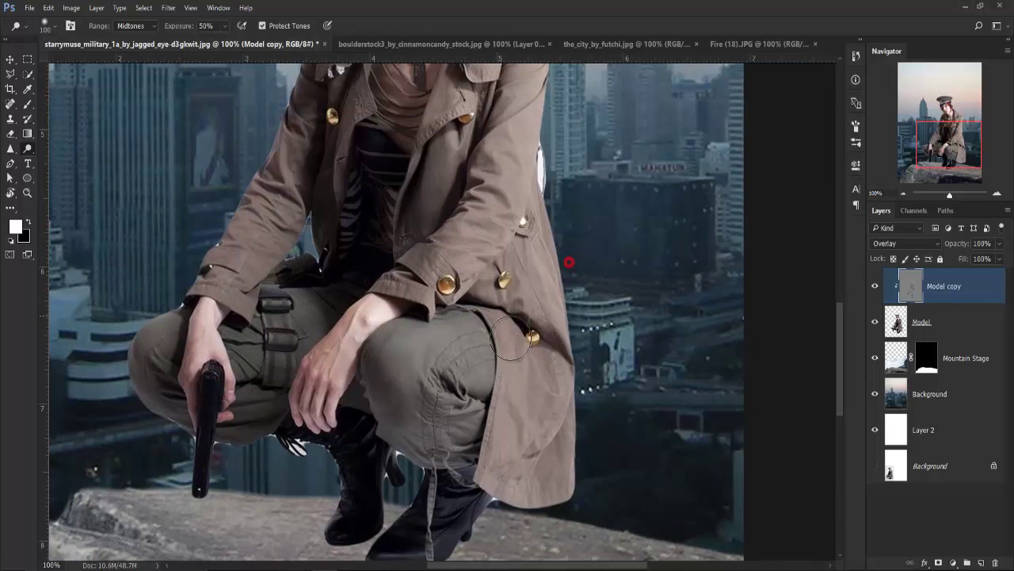
- Lighten the hair up to the cap brim
{"action": "left_click_drag", "start_coordinate": [513, 251], "coordinate": [442, 298]}
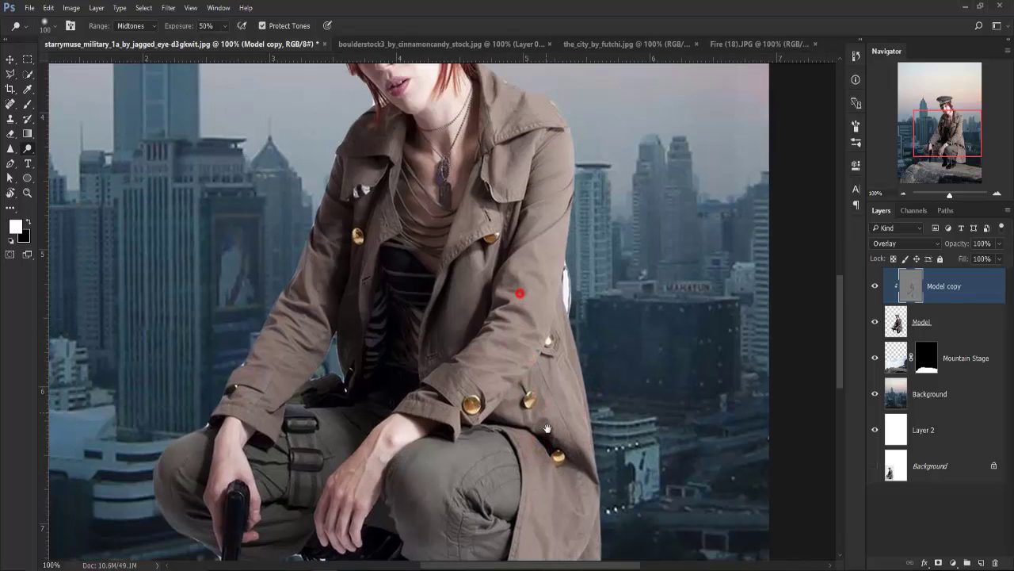
{"action": "left_click_drag", "start_coordinate": [521, 286], "coordinate": [563, 472]}
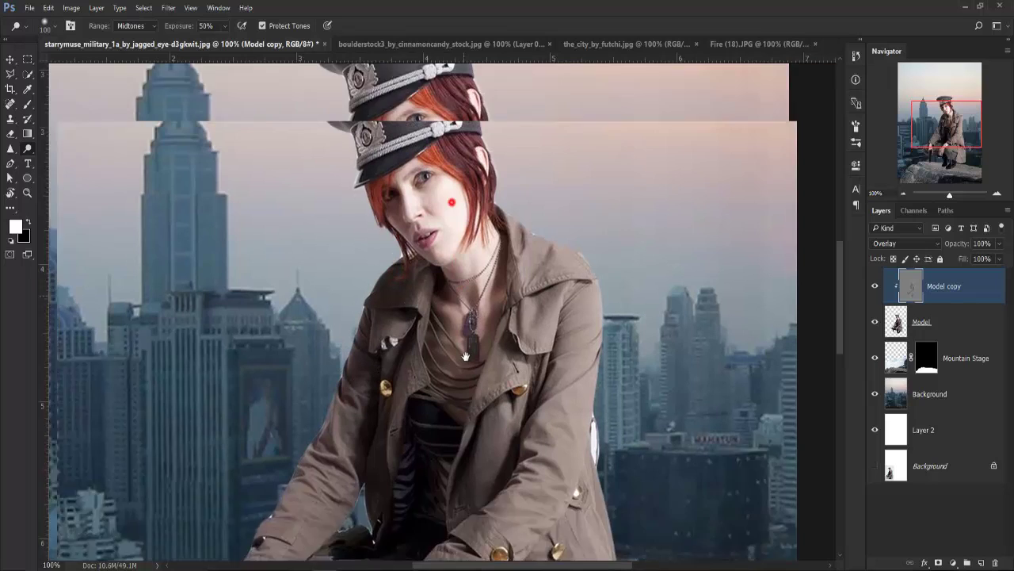
{"action": "left_click_drag", "start_coordinate": [383, 186], "coordinate": [397, 337]}
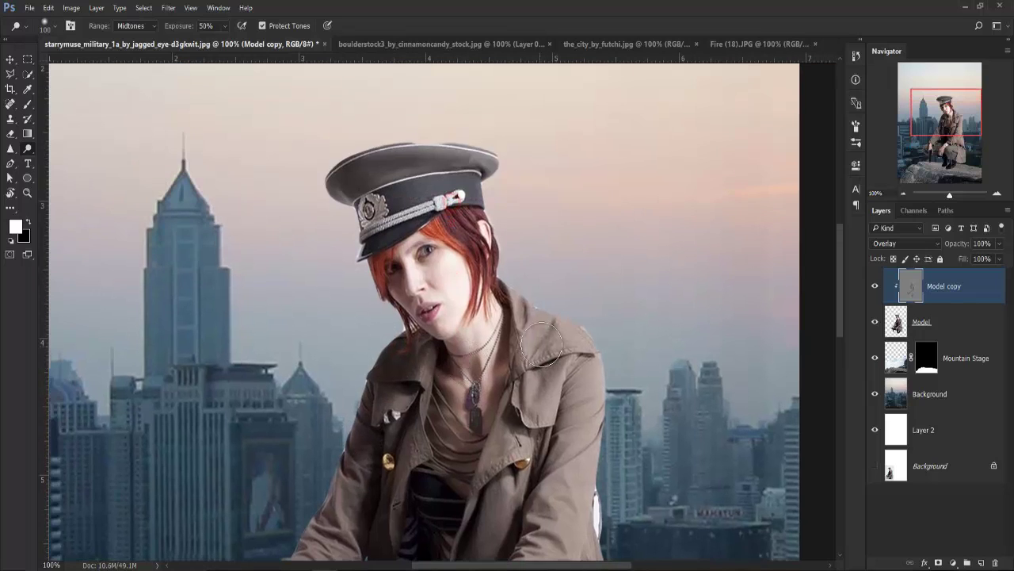
{"action": "left_click_drag", "start_coordinate": [499, 285], "coordinate": [382, 229]}
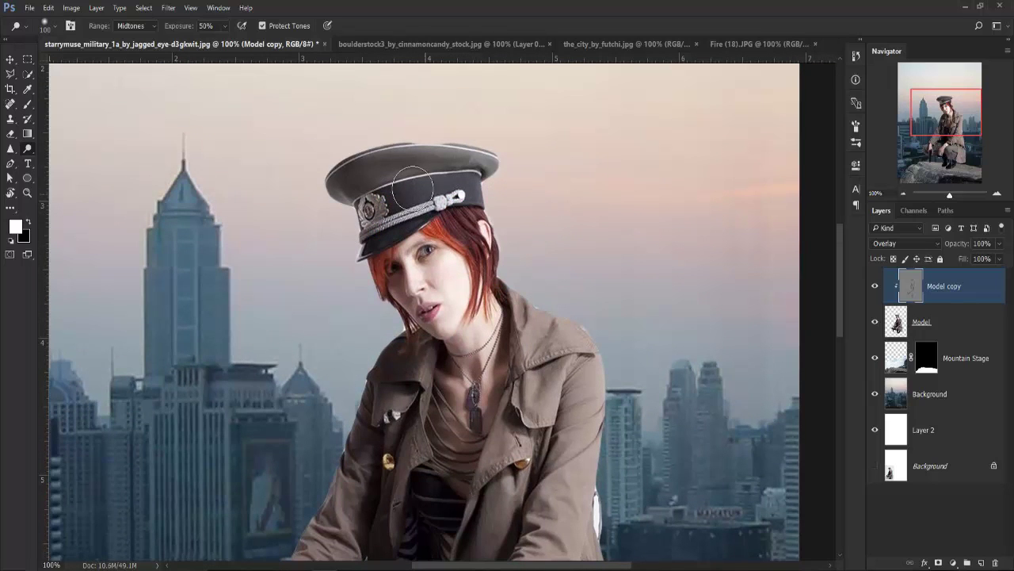
- Merge the gray overlay into the Model layer (Ctrl+E) and open the Camera Raw Filter
{"action": "key", "text": "ctrl+minus"}
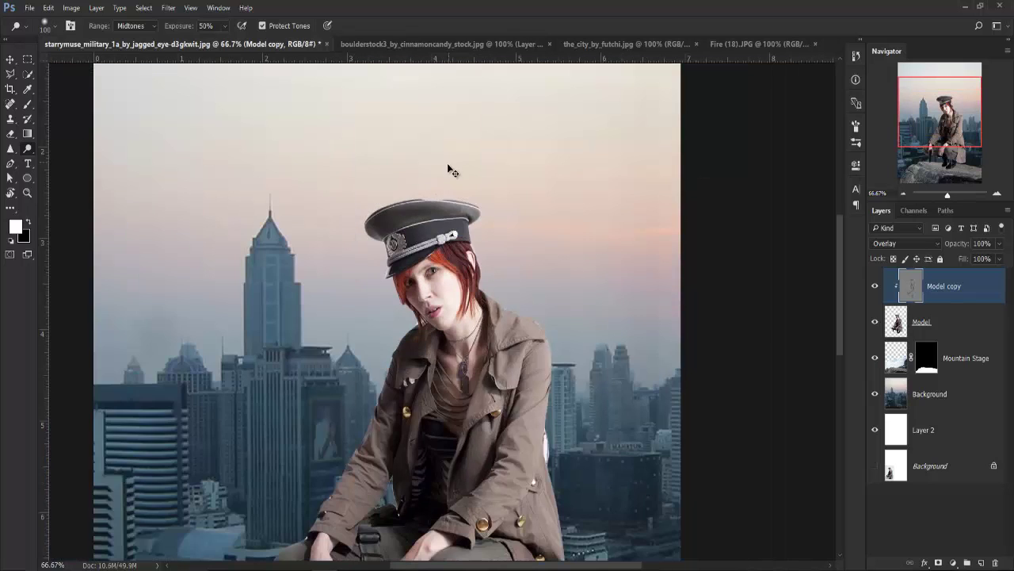
{"action": "key", "text": "ctrl+minus"}
{"action": "key", "text": "ctrl+plus"}
{"action": "key", "text": "ctrl+plus"}
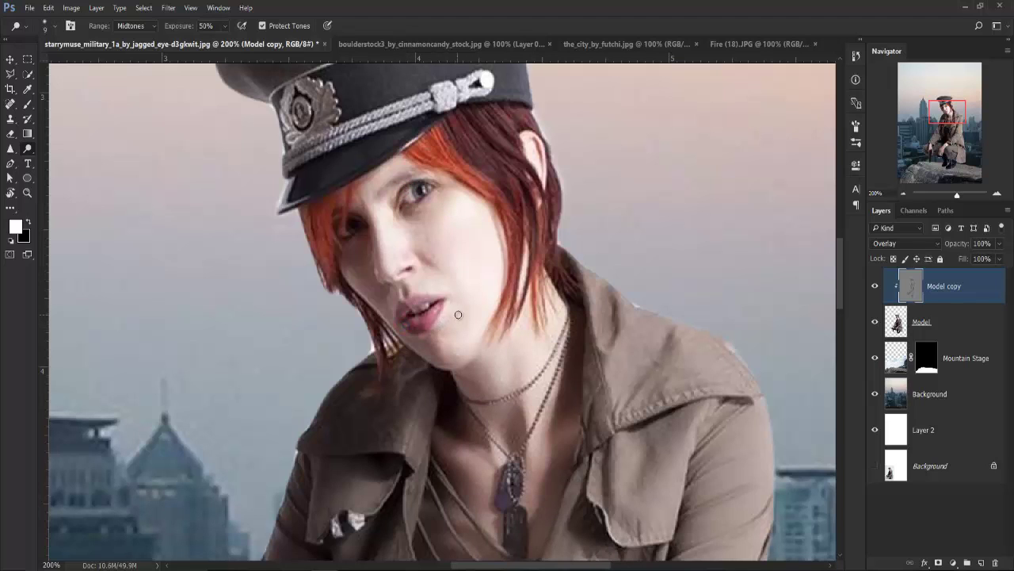
{"action": "key", "text": "ctrl+minus"}
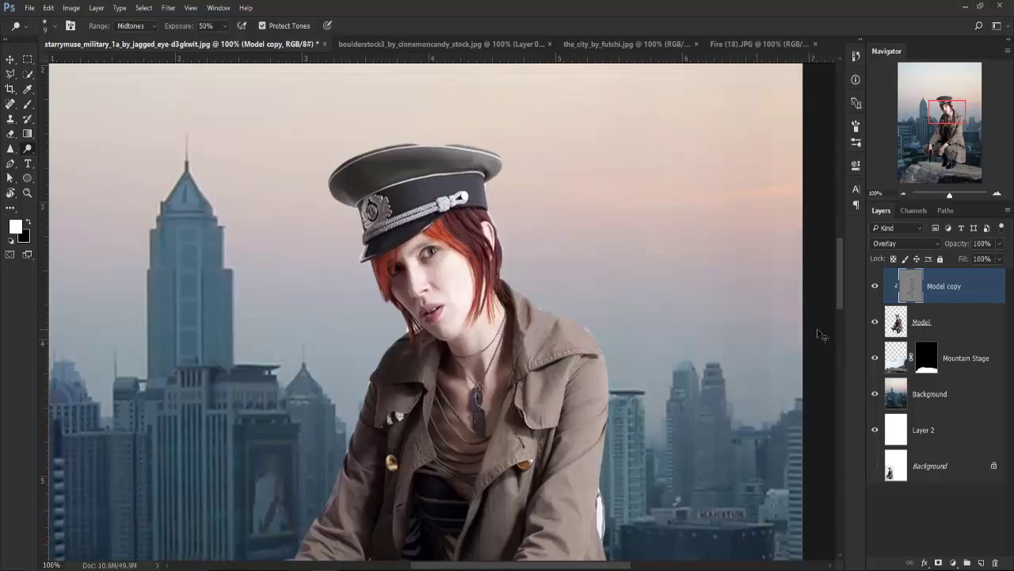
{"action": "key", "text": "ctrl+minus"}
{"action": "left_click", "coordinate": [955, 326], "text": "shift"}
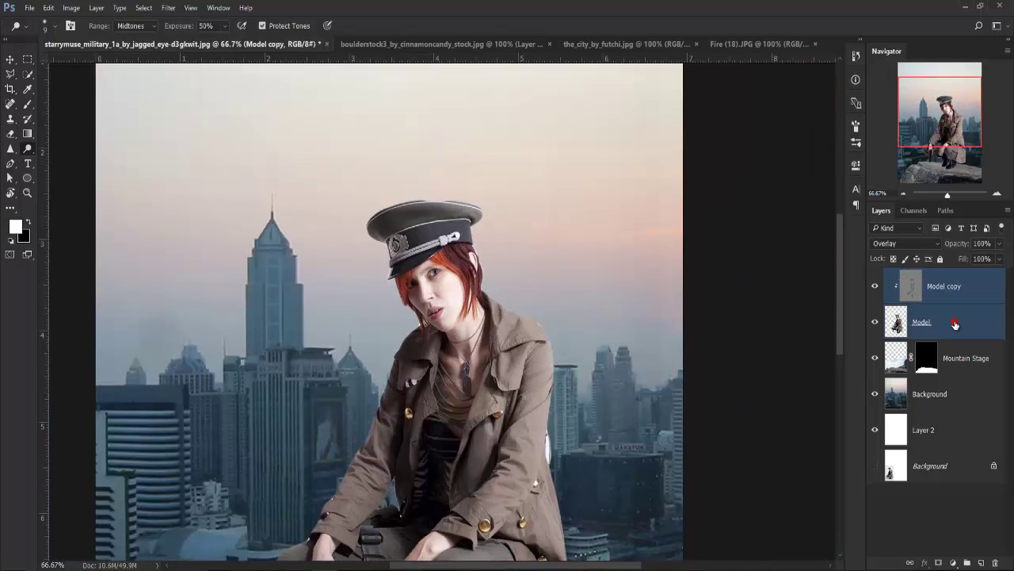
{"action": "key", "text": "ctrl+e"}
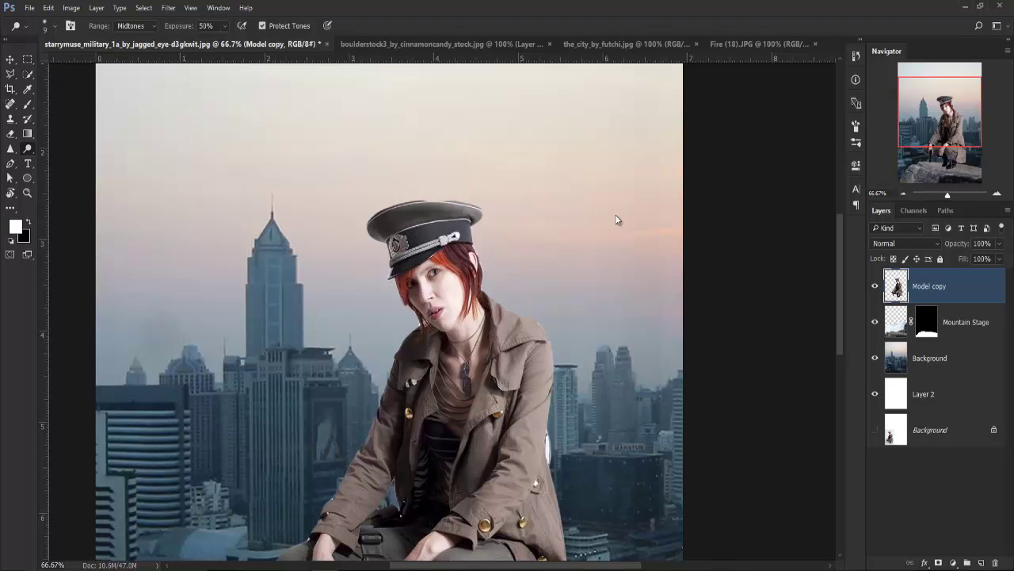
{"action": "key", "text": "ctrl+shift+a"}
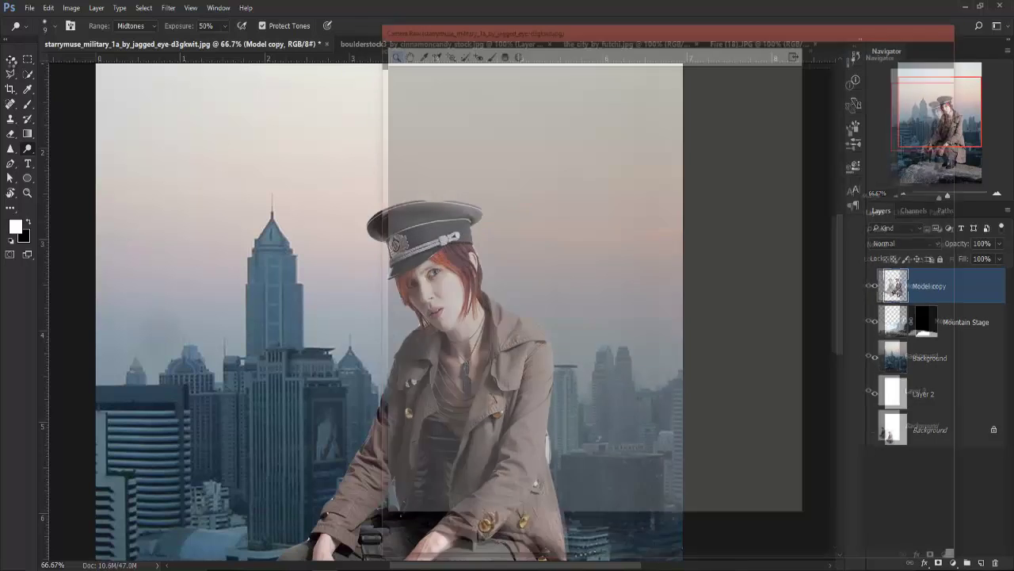
- Set a size 8 Adjustment Brush with Exposure, Shadows and Whites reset to 0
{"action": "left_click", "coordinate": [488, 50]}
{"action": "key", "text": "ctrl+plus"}
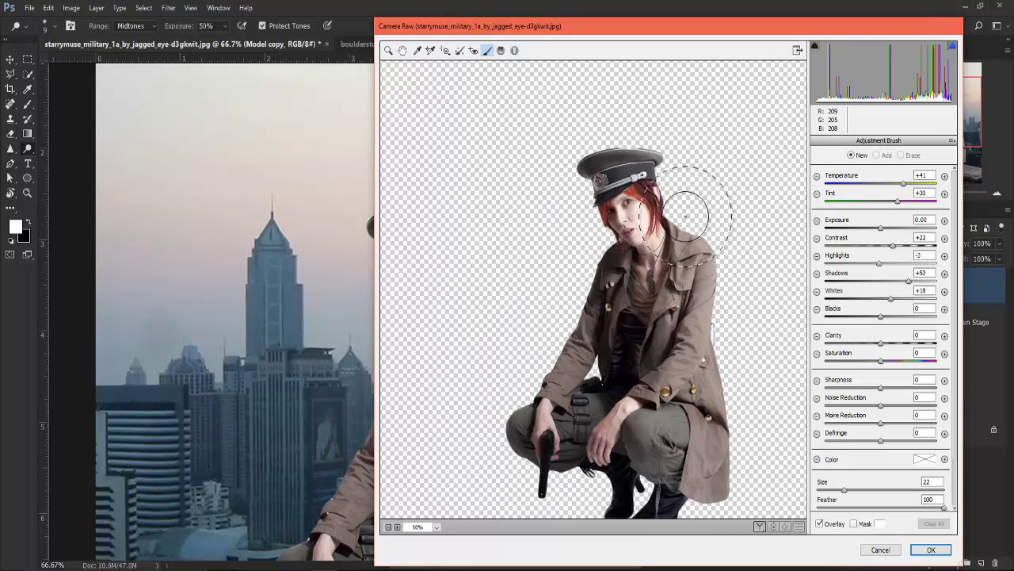
{"action": "key", "text": "bracketleft"}
{"action": "key", "text": "bracketleft"}
{"action": "key", "text": "bracketleft"}
{"action": "left_click", "coordinate": [929, 222]}
{"action": "type", "text": "0"}
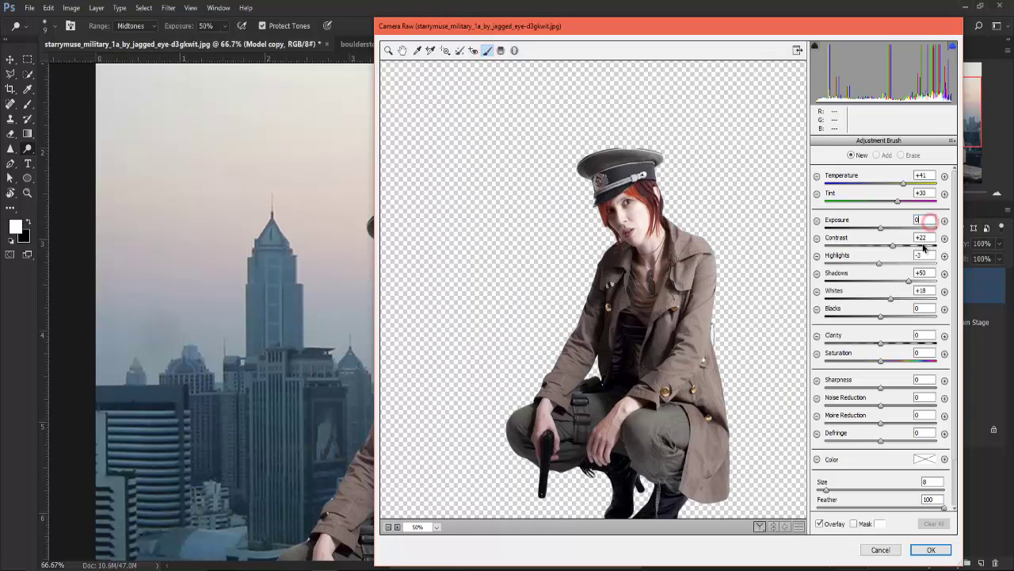
{"action": "type", "text": "0"}
{"action": "left_click", "coordinate": [924, 255]}
{"action": "type", "text": "0"}
{"action": "left_click", "coordinate": [925, 273]}
{"action": "type", "text": "0"}
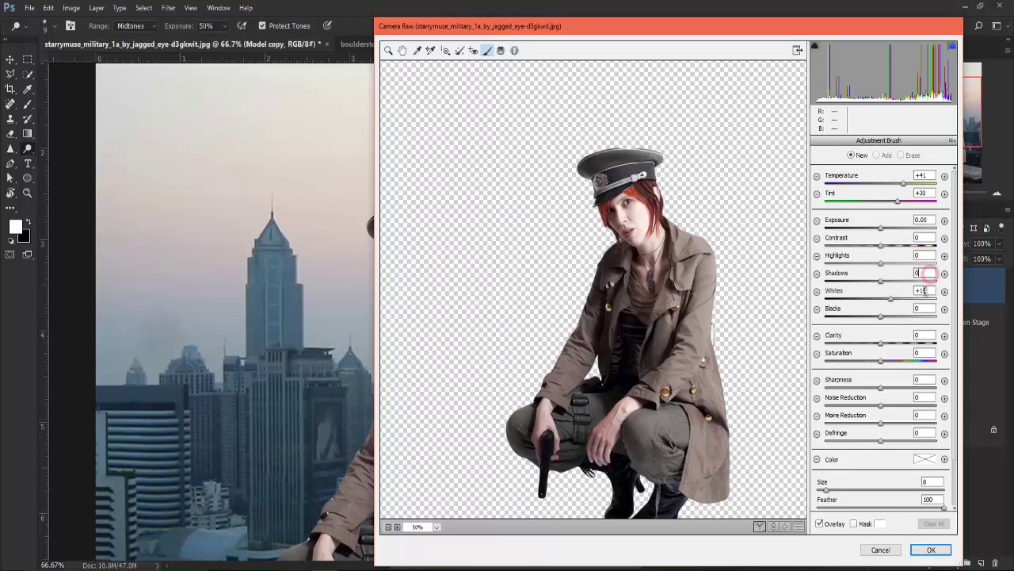
{"action": "left_click", "coordinate": [924, 291]}
{"action": "type", "text": "0"}
- Paint the Temperature +41, Tint +30 warm adjustment onto the right side of the coat
{"action": "key", "text": "ctrl+plus"}
{"action": "scroll", "coordinate": [875, 428], "scroll_direction": "down", "scroll_amount": 3}
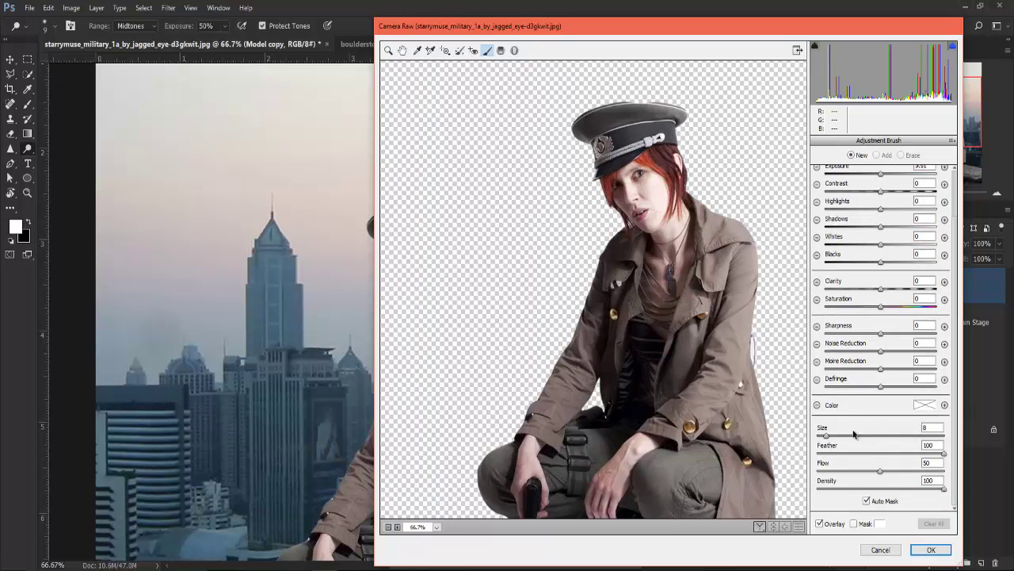
{"action": "scroll", "coordinate": [907, 282], "scroll_direction": "up", "scroll_amount": 3}
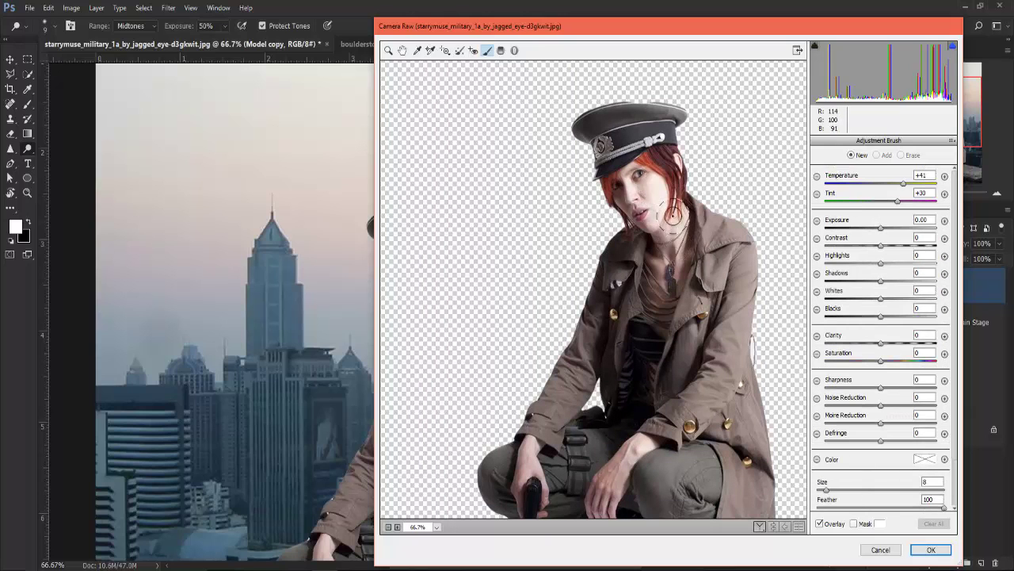
{"action": "mouse_move", "coordinate": [745, 269]}
{"action": "left_mouse_down"}
{"action": "mouse_move", "coordinate": [732, 341]}
{"action": "mouse_move", "coordinate": [698, 404]}
{"action": "left_mouse_up"}
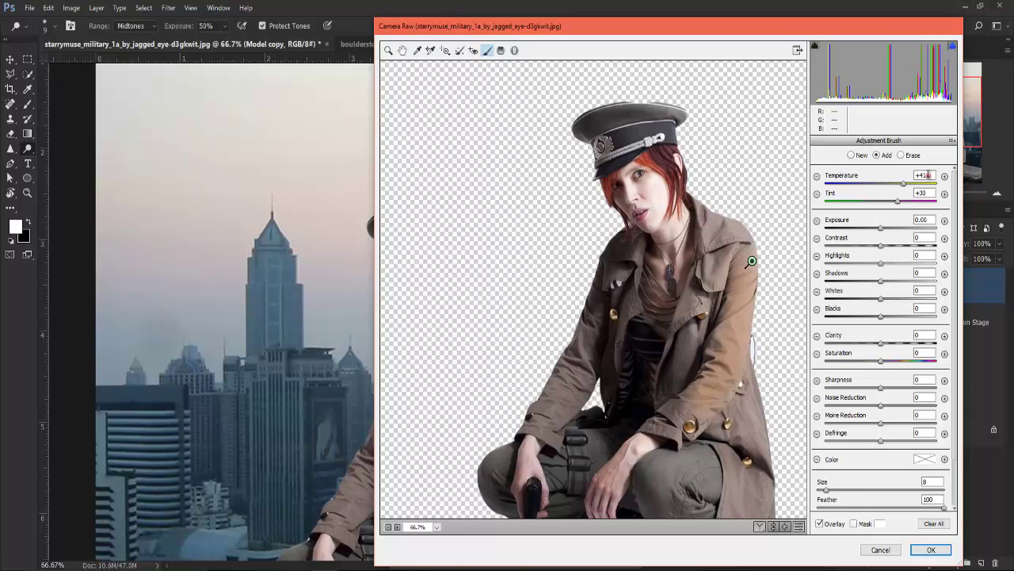
{"action": "type", "text": "0"}
- Set brush Tint 0, Exposure +0.85, Contrast +39, Highlights +30, Blacks -15, Clarity +18
{"action": "left_click", "coordinate": [924, 193]}
{"action": "type", "text": "0"}
{"action": "left_click_drag", "start_coordinate": [881, 229], "coordinate": [891, 230]}
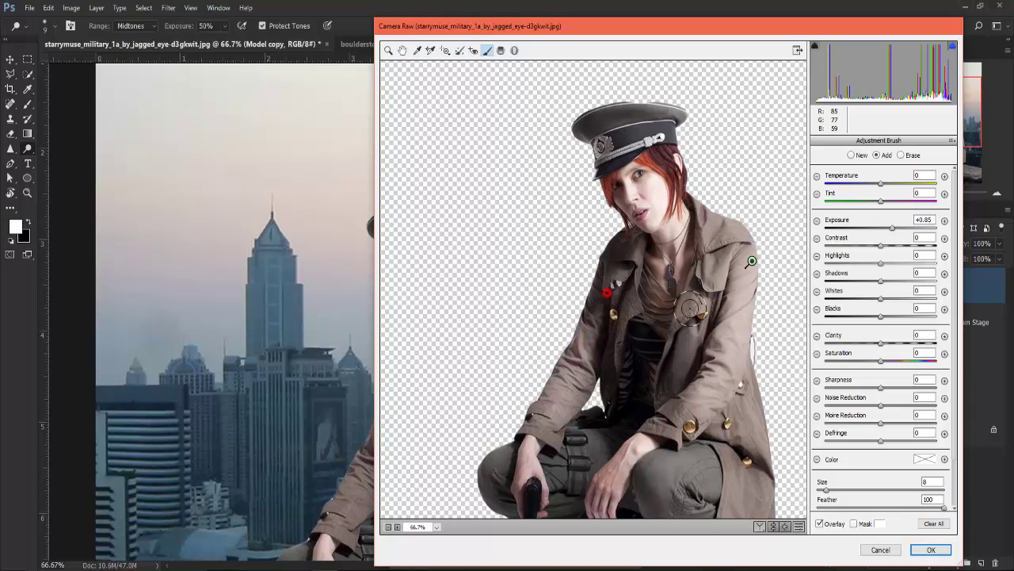
{"action": "left_click", "coordinate": [881, 244]}
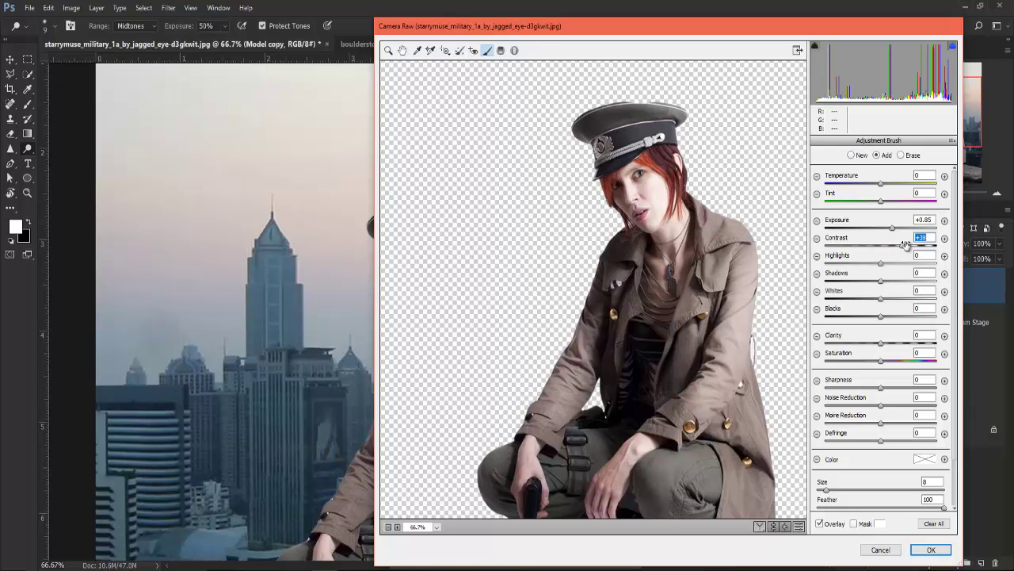
{"action": "mouse_move", "coordinate": [881, 264]}
{"action": "left_mouse_down"}
{"action": "mouse_move", "coordinate": [900, 264]}
{"action": "mouse_move", "coordinate": [866, 283]}
{"action": "mouse_move", "coordinate": [869, 299]}
{"action": "left_mouse_up"}
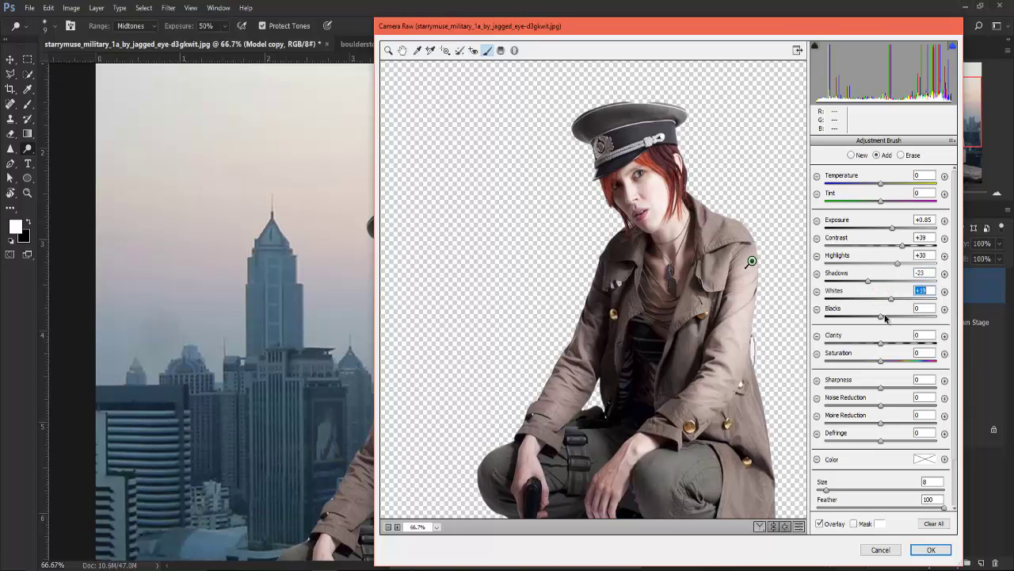
{"action": "left_click_drag", "start_coordinate": [881, 318], "coordinate": [871, 317]}
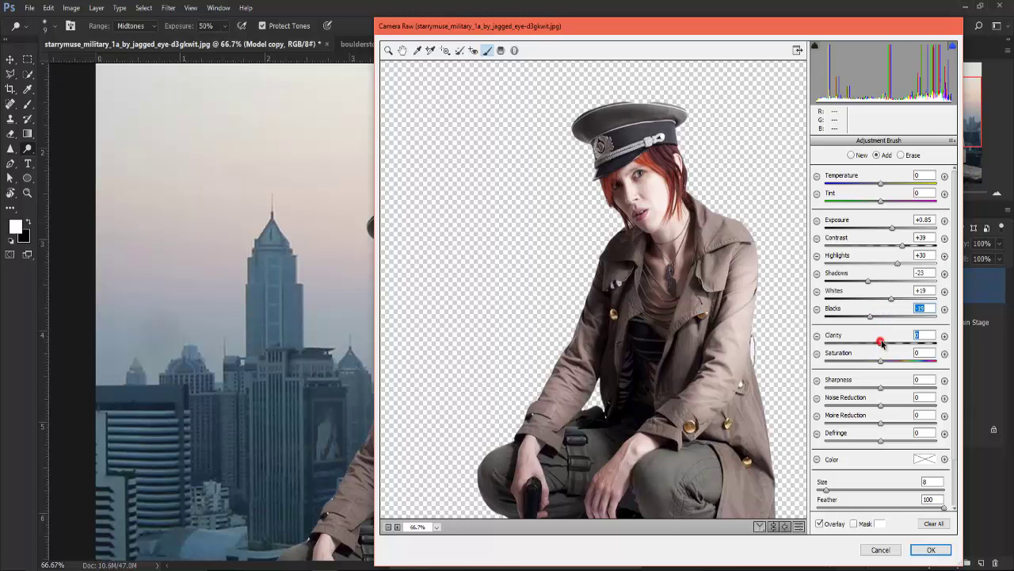
{"action": "left_click_drag", "start_coordinate": [882, 342], "coordinate": [885, 344]}
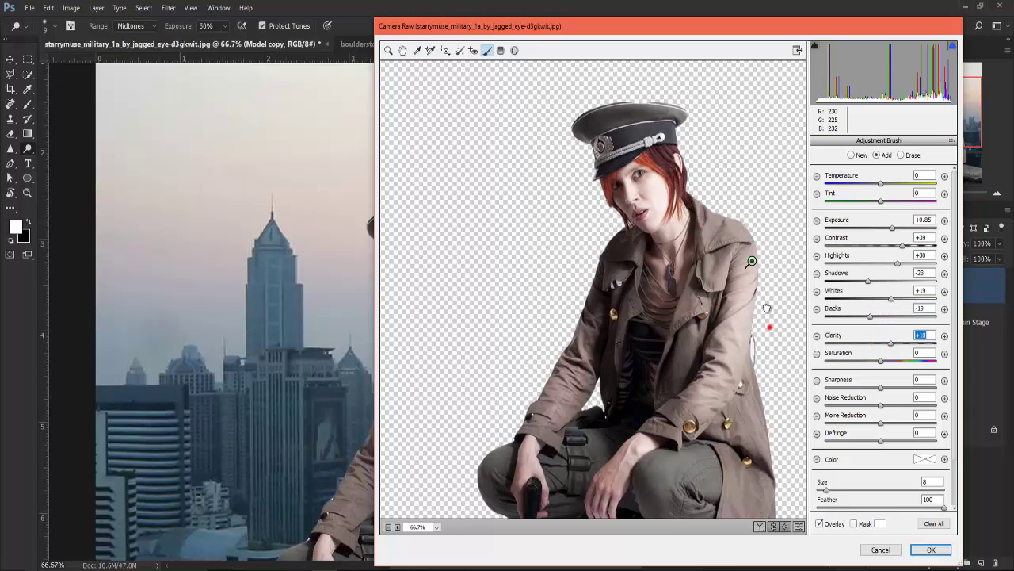
- Paint the brightening adjustment over the knees, belt pouch and coat, then apply Camera Raw
{"action": "scroll", "coordinate": [757, 372], "scroll_direction": "down", "scroll_amount": 3}
{"action": "scroll", "coordinate": [745, 396], "scroll_direction": "down", "scroll_amount": 2}
{"action": "mouse_move", "coordinate": [736, 373]}
{"action": "left_mouse_down"}
{"action": "mouse_move", "coordinate": [749, 432]}
{"action": "mouse_move", "coordinate": [763, 373]}
{"action": "left_mouse_up"}
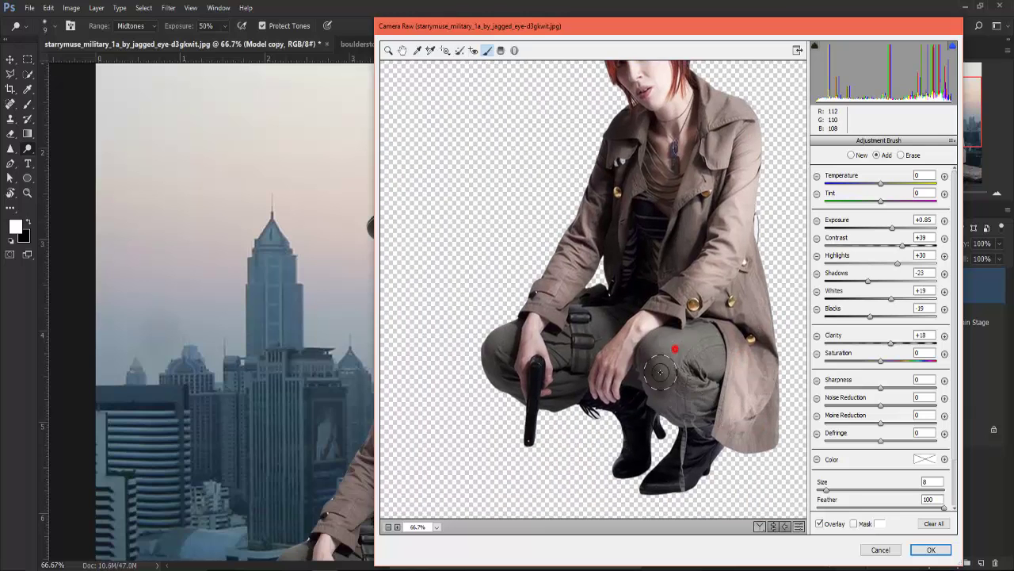
{"action": "left_click_drag", "start_coordinate": [674, 357], "coordinate": [733, 349]}
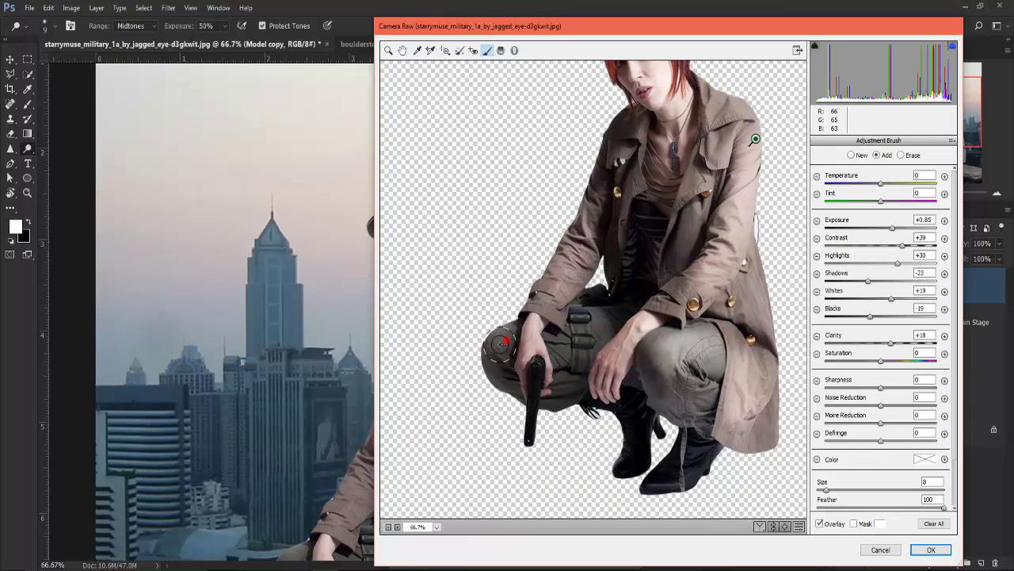
{"action": "left_click_drag", "start_coordinate": [594, 324], "coordinate": [624, 317]}
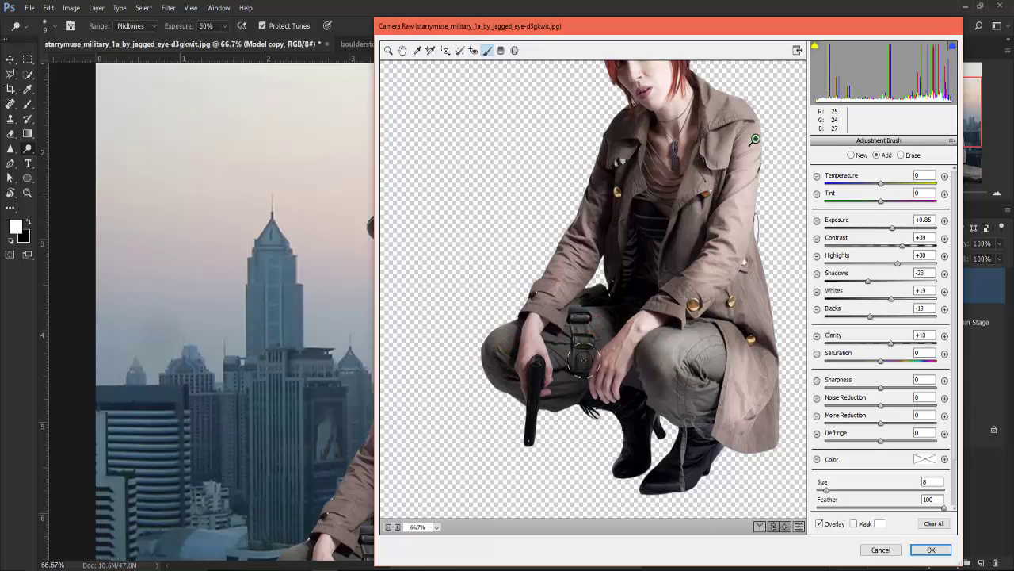
{"action": "left_click_drag", "start_coordinate": [644, 133], "coordinate": [646, 304]}
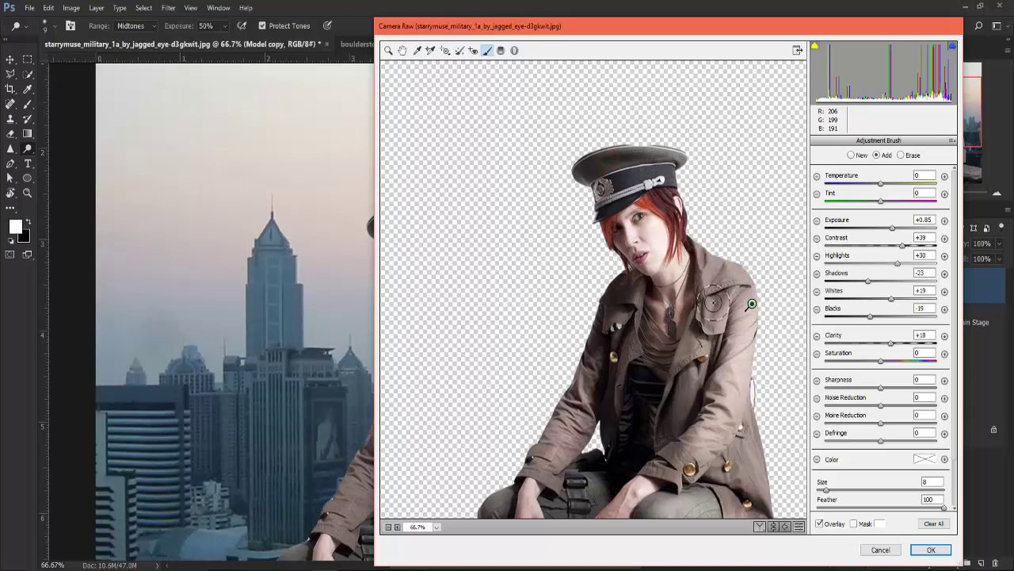
{"action": "left_click", "coordinate": [659, 241]}
{"action": "left_click_drag", "start_coordinate": [620, 339], "coordinate": [614, 405]}
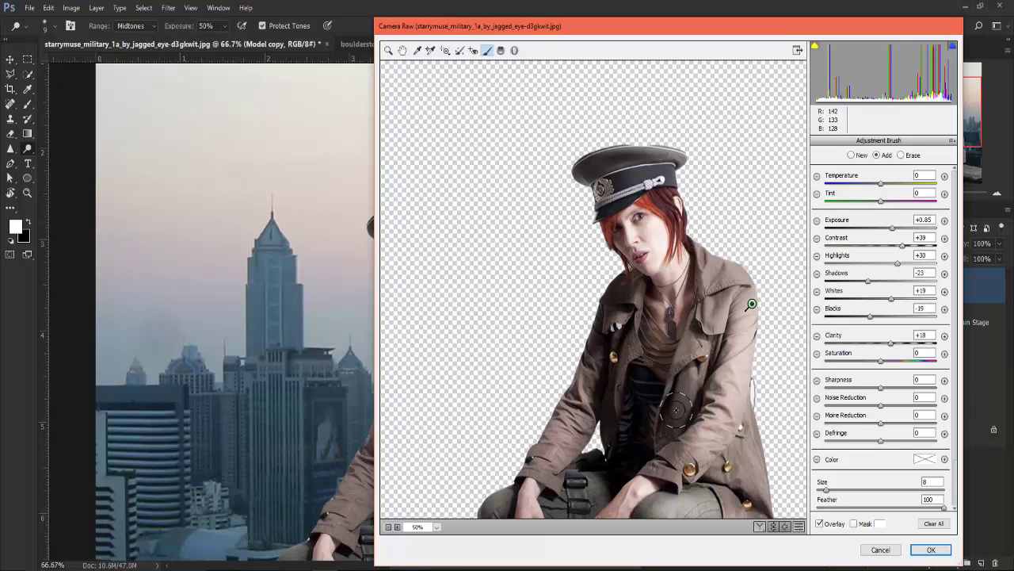
{"action": "key", "text": "ctrl+minus"}
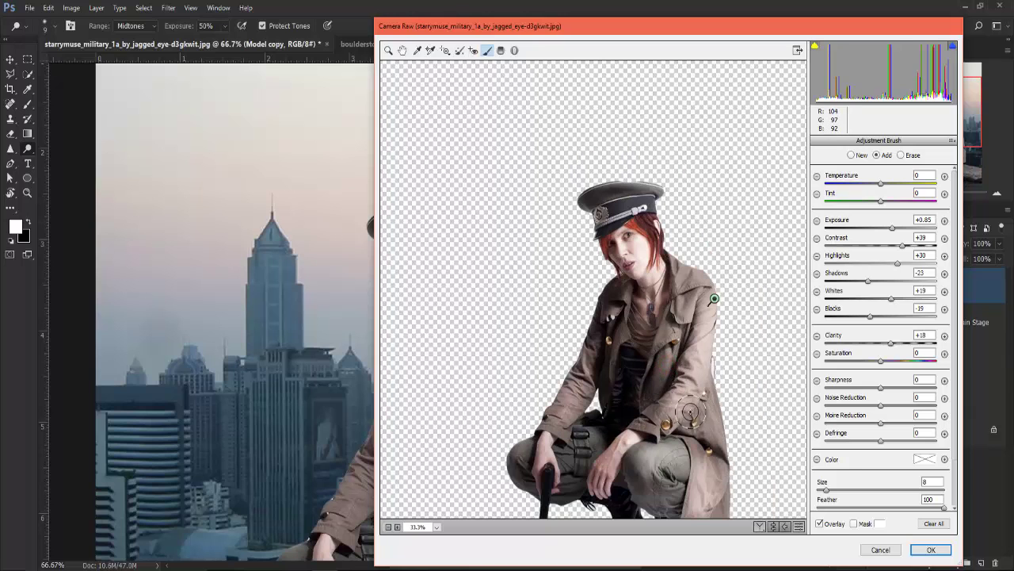
{"action": "key", "text": "ctrl+minus"}
{"action": "left_click", "coordinate": [931, 551]}
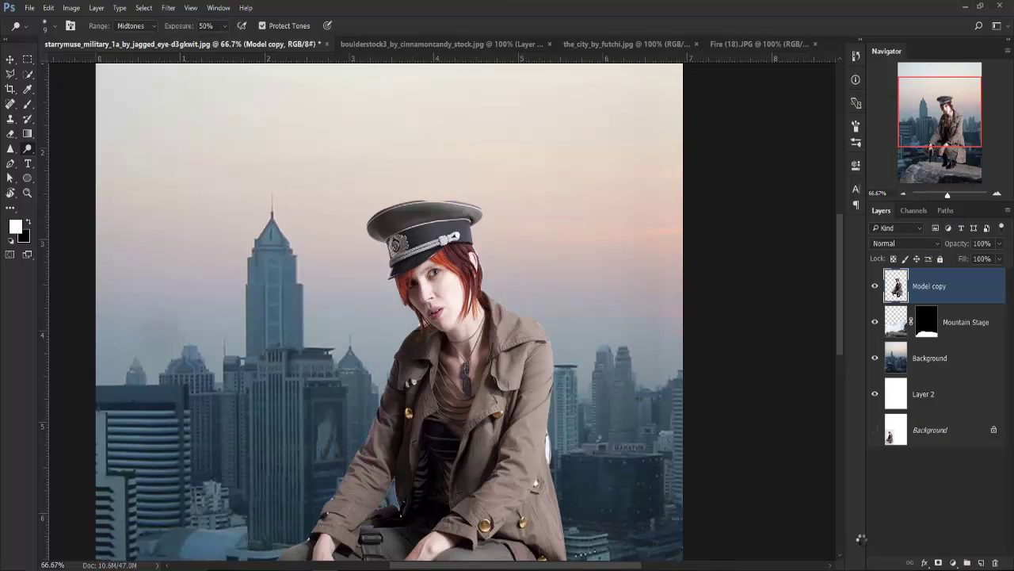
- Add a black Radial gradient fill above the city Background, reversed, at 162% scale
{"action": "key", "text": "ctrl+minus"}
{"action": "key", "text": "ctrl+minus"}
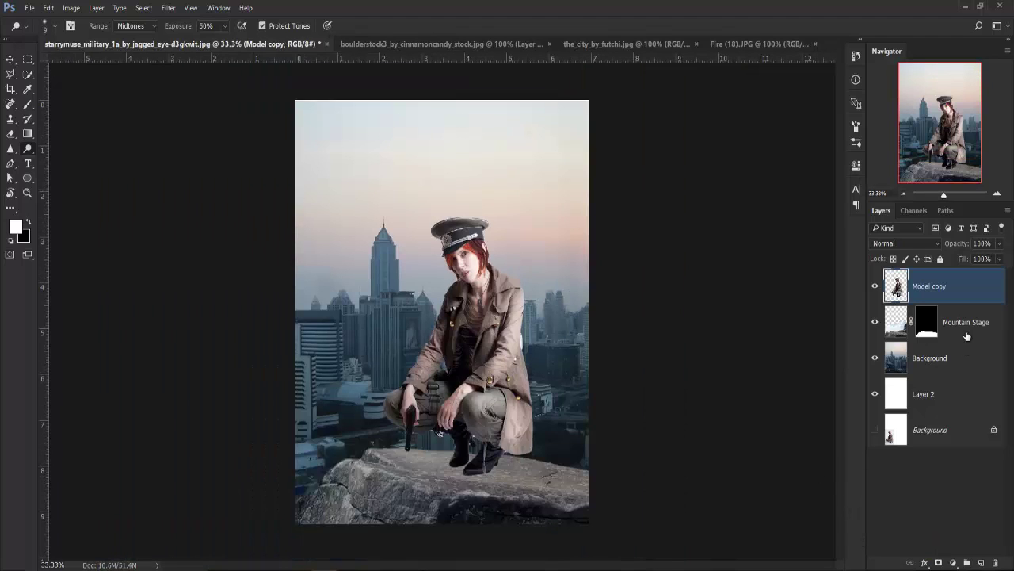
{"action": "left_click", "coordinate": [959, 367]}
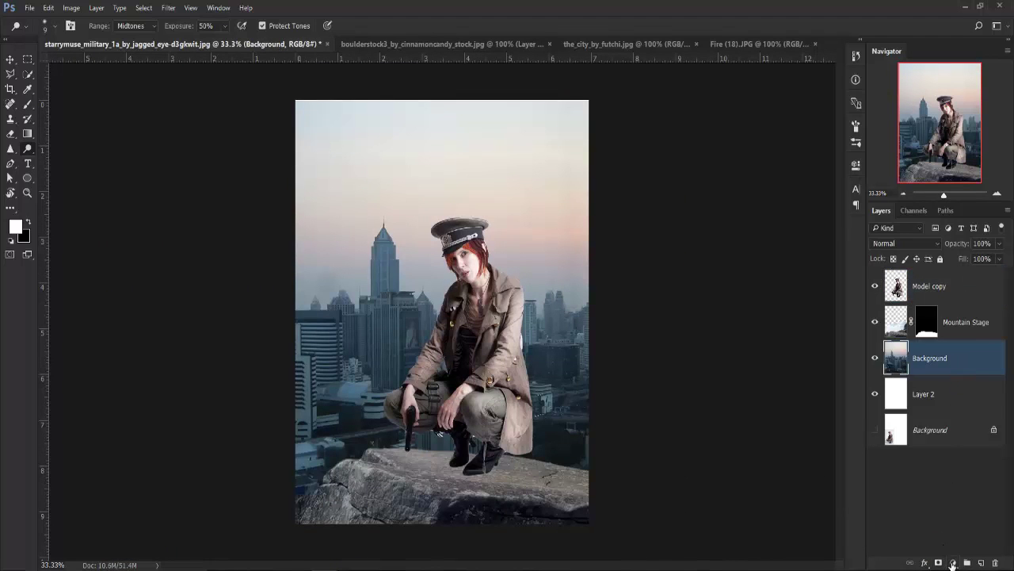
{"action": "left_click", "coordinate": [28, 224]}
{"action": "left_click", "coordinate": [956, 563]}
{"action": "left_click", "coordinate": [971, 325]}
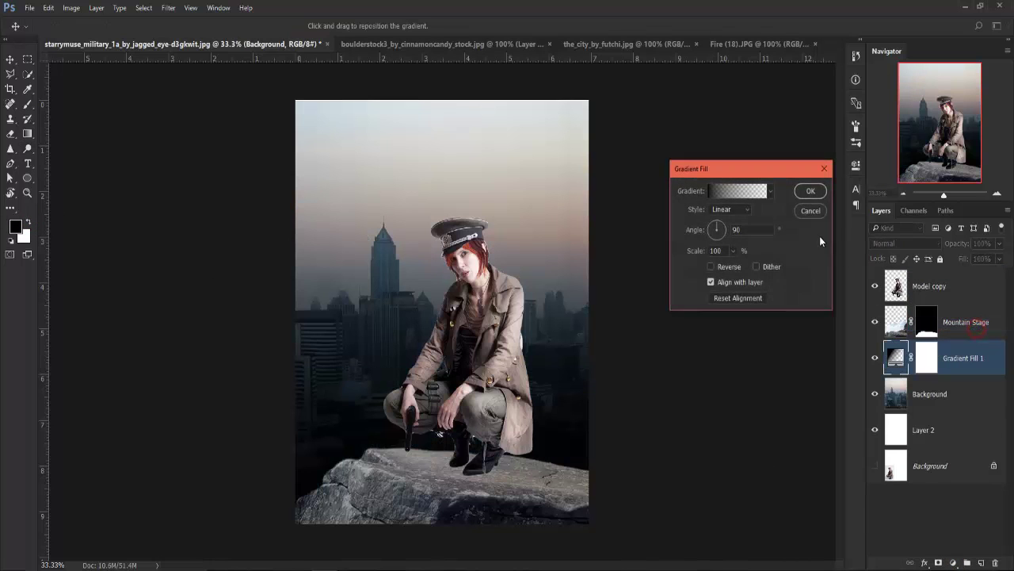
{"action": "left_click", "coordinate": [737, 211]}
{"action": "left_click", "coordinate": [722, 235]}
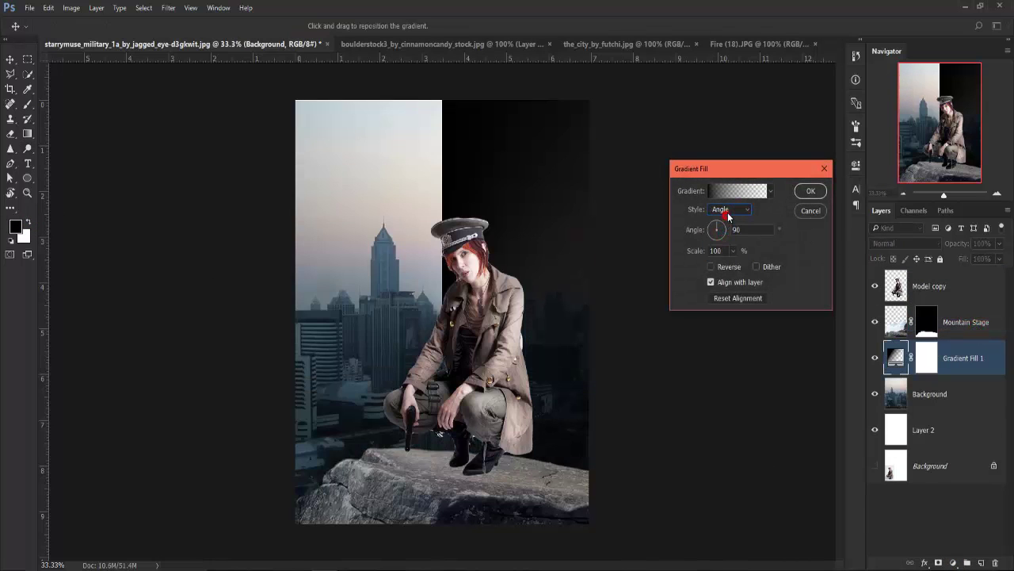
{"action": "left_click", "coordinate": [728, 212]}
{"action": "left_click", "coordinate": [711, 266]}
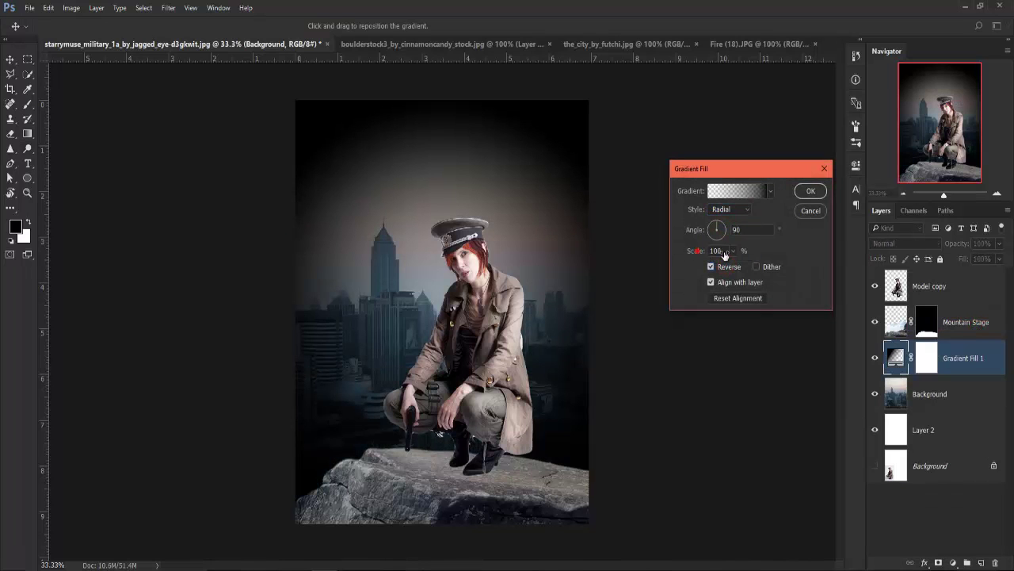
{"action": "left_click_drag", "start_coordinate": [724, 254], "coordinate": [717, 282]}
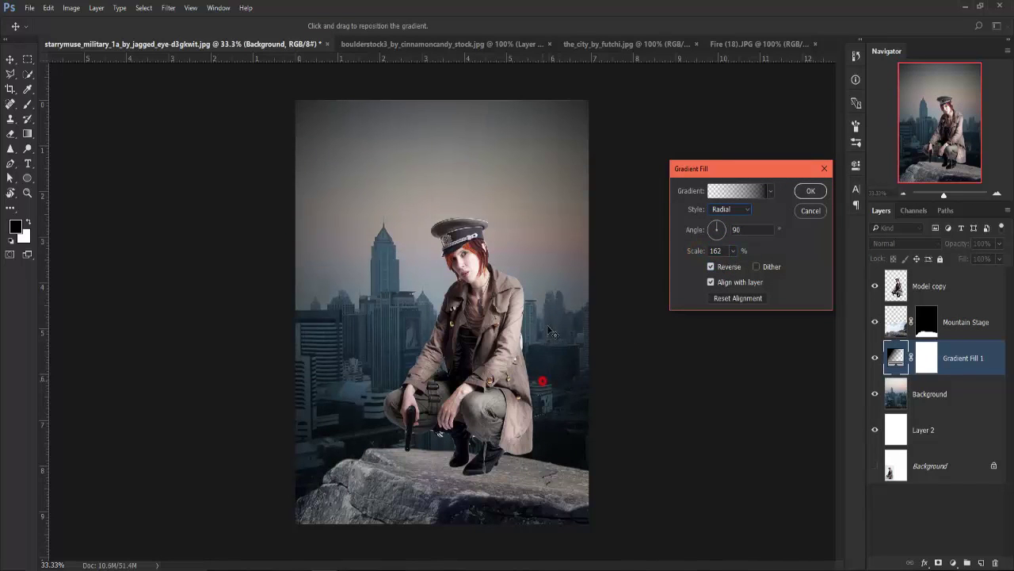
{"action": "left_click_drag", "start_coordinate": [553, 331], "coordinate": [555, 326]}
{"action": "left_click", "coordinate": [820, 193]}
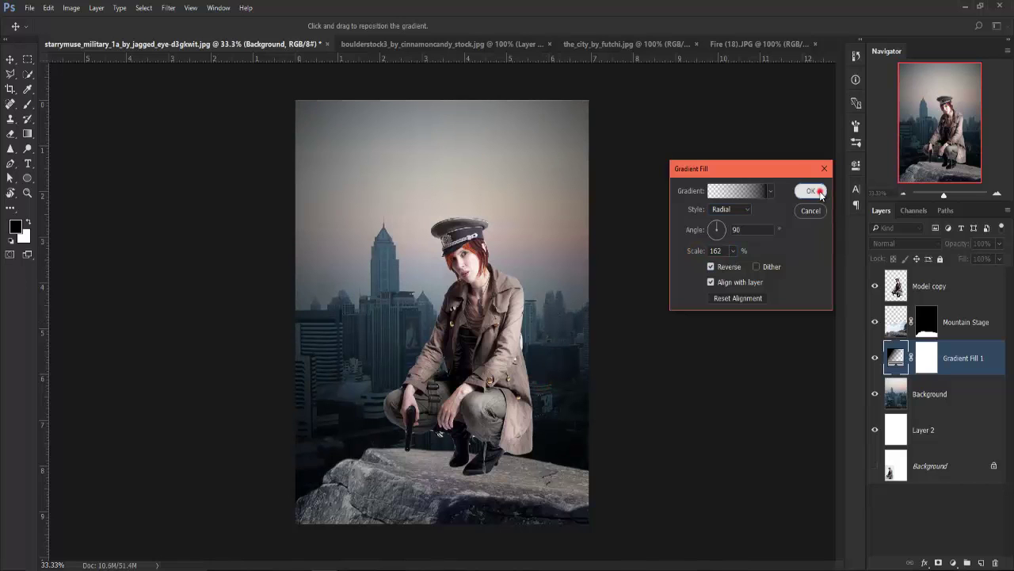
- Apply the Mountain Stage layer mask and select the Model copy layer
{"action": "right_click", "coordinate": [933, 322]}
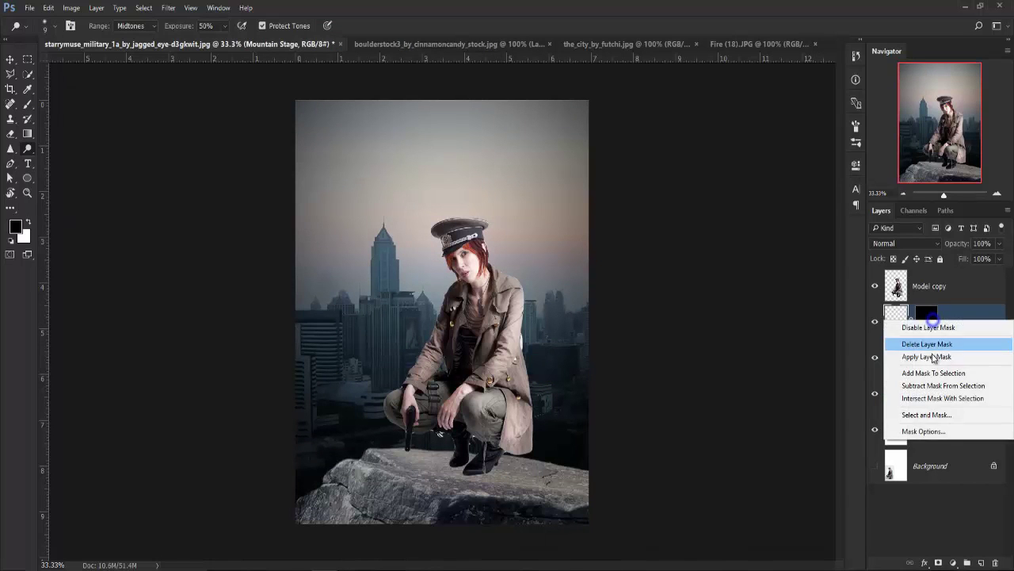
{"action": "left_click", "coordinate": [917, 356]}
{"action": "left_click", "coordinate": [929, 312]}
{"action": "key", "text": "ctrl+plus"}
{"action": "left_click", "coordinate": [932, 290]}
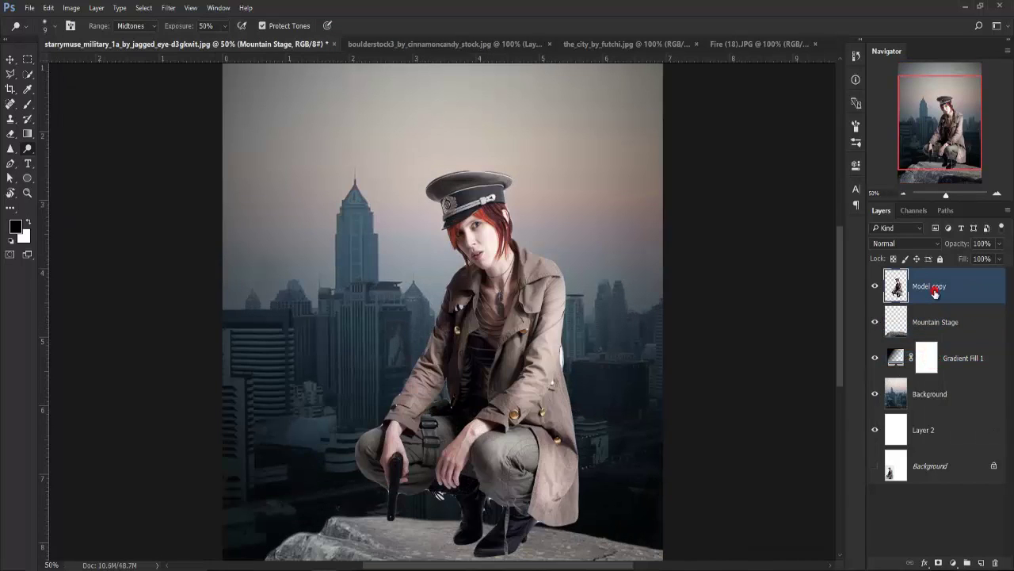
{"action": "key", "text": "ctrl+minus"}
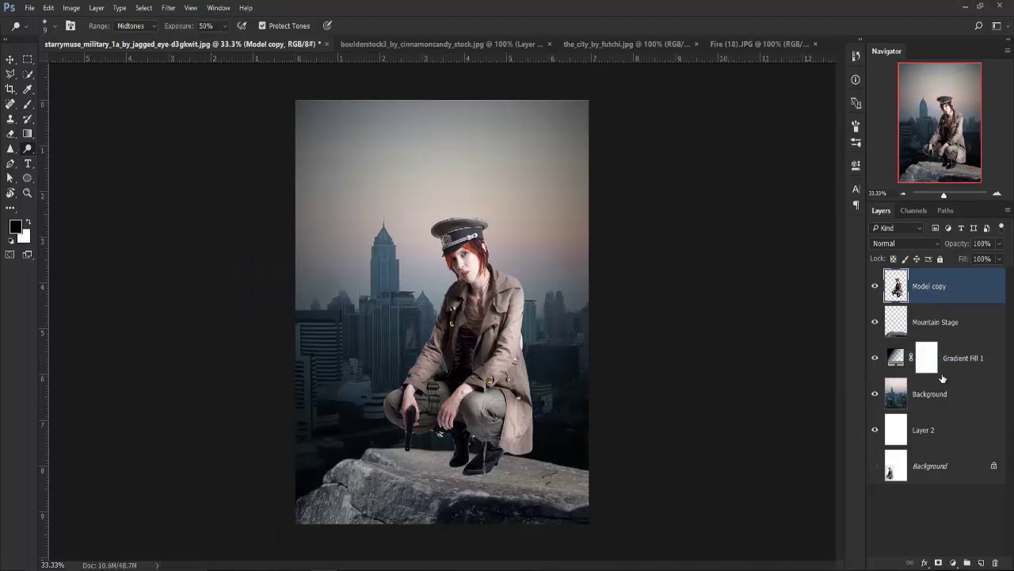
- Create a new layer named Model Shadow beneath the model
{"action": "left_click", "coordinate": [982, 563]}
{"action": "key", "text": "ctrl+plus"}
{"action": "left_click_drag", "start_coordinate": [768, 457], "coordinate": [787, 309]}
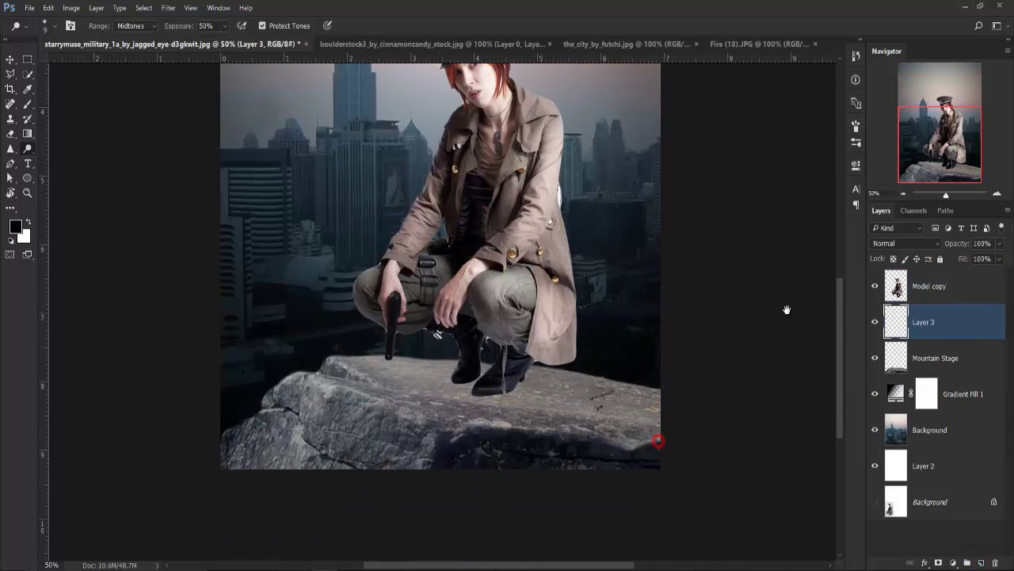
{"action": "double_click", "coordinate": [921, 322]}
{"action": "type", "text": "Model Shadow"}
{"action": "key", "text": "Return"}
- Brush a dark shadow under the soles of both boots
{"action": "key", "text": "ctrl+plus"}
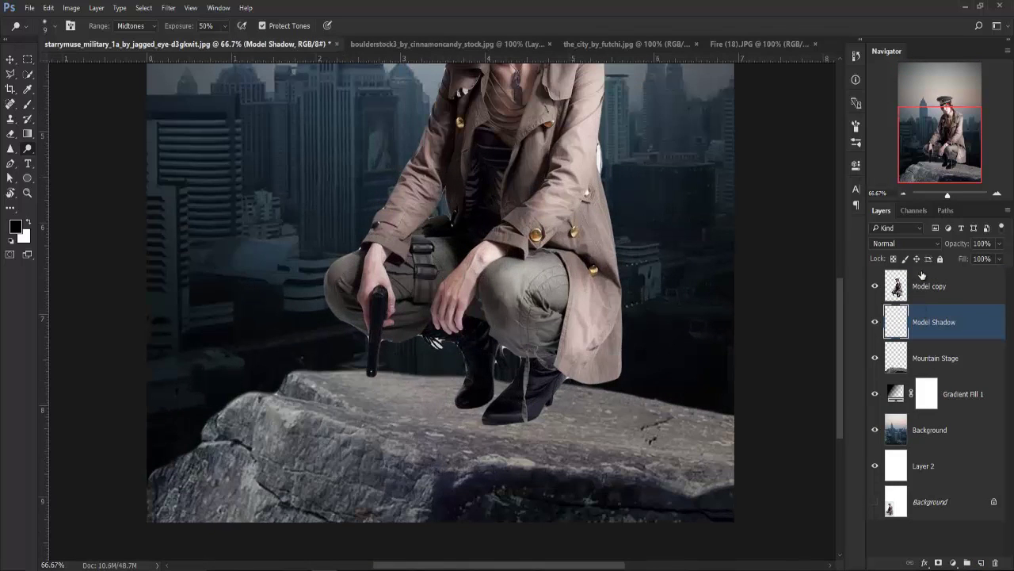
{"action": "key", "text": "b"}
{"action": "key", "text": "ctrl+minus"}
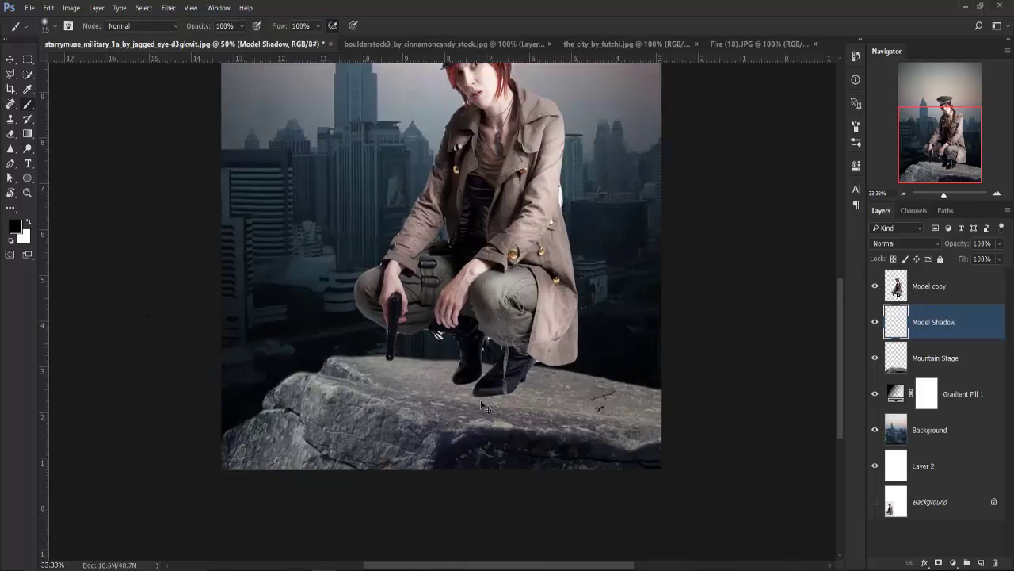
{"action": "key", "text": "ctrl+minus"}
{"action": "key", "text": "ctrl+1"}
{"action": "key", "text": "ctrl+plus"}
{"action": "scroll", "coordinate": [552, 424], "scroll_direction": "down", "scroll_amount": 5}
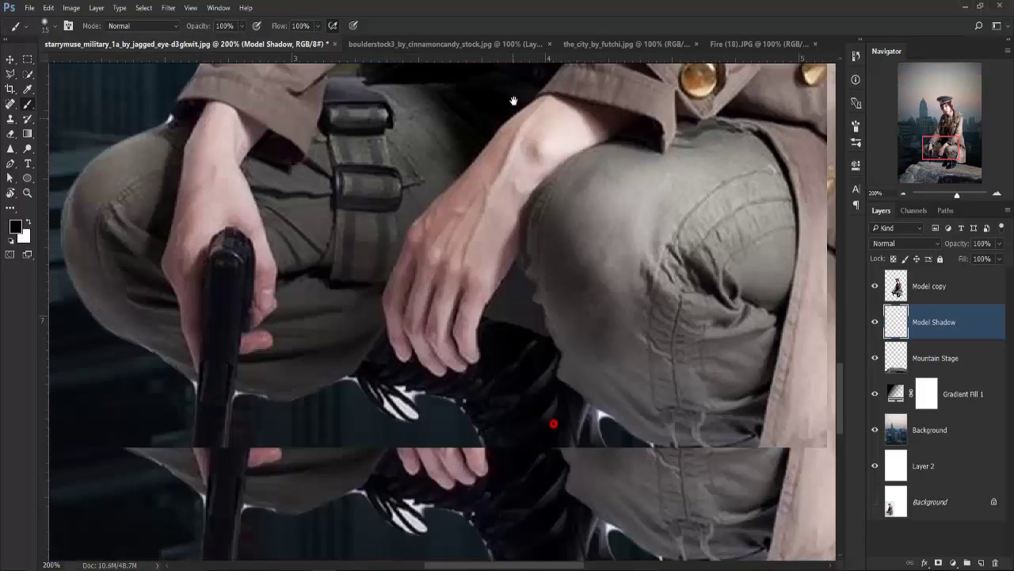
{"action": "scroll", "coordinate": [553, 424], "scroll_direction": "down", "scroll_amount": 3}
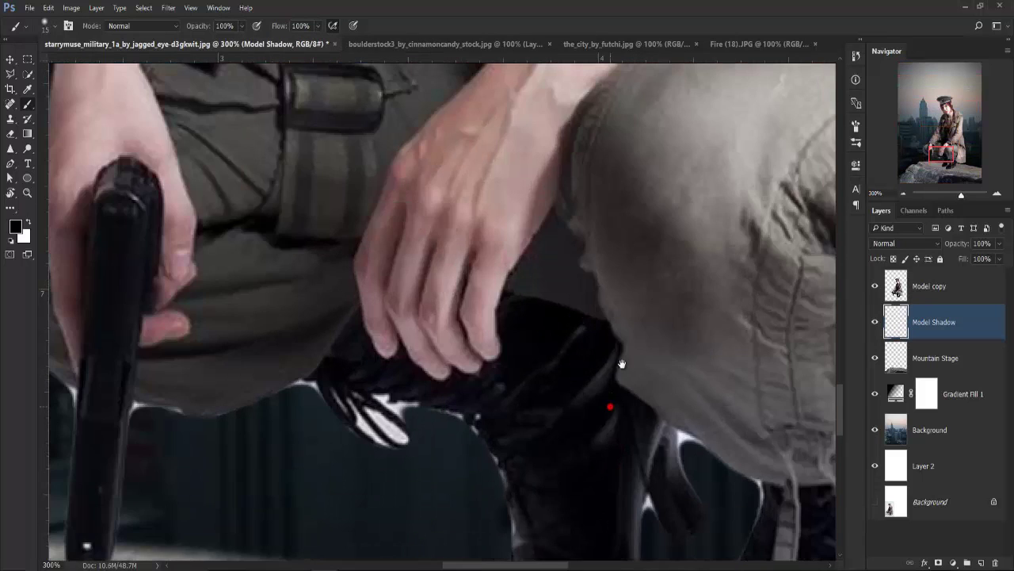
{"action": "scroll", "coordinate": [618, 362], "scroll_direction": "down", "scroll_amount": 3}
{"action": "scroll", "coordinate": [606, 410], "scroll_direction": "down", "scroll_amount": 3}
{"action": "scroll", "coordinate": [697, 355], "scroll_direction": "down", "scroll_amount": 1}
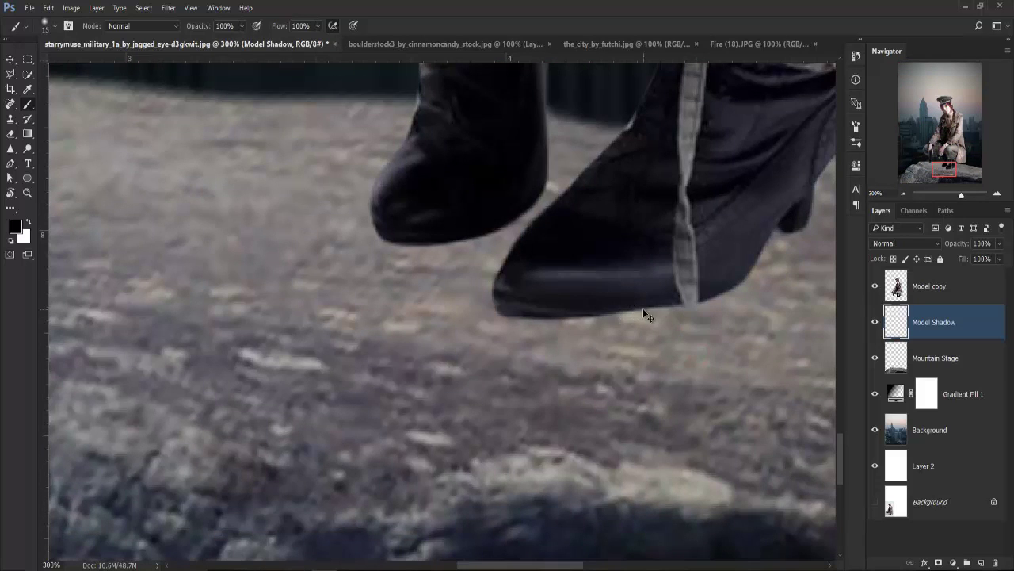
{"action": "key", "text": "ctrl+minus"}
{"action": "left_click_drag", "start_coordinate": [493, 317], "coordinate": [649, 286]}
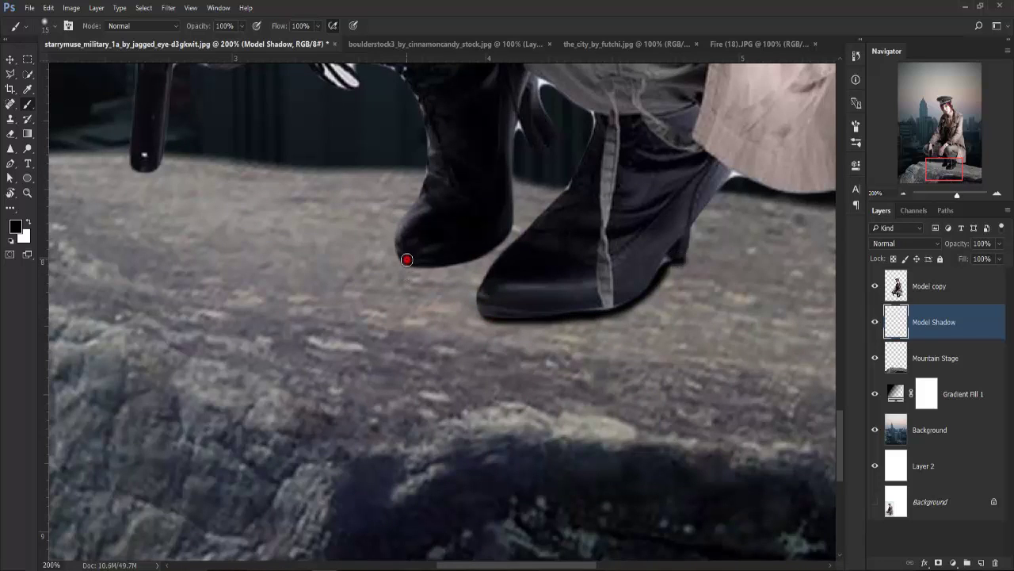
{"action": "left_click_drag", "start_coordinate": [420, 265], "coordinate": [452, 266]}
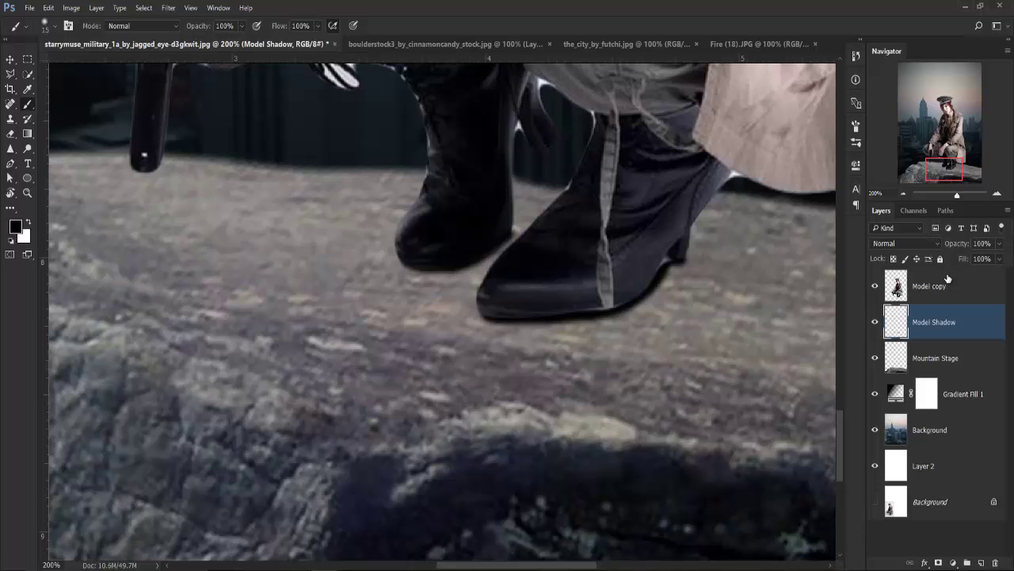
- Set Model Shadow to 84% opacity and add an empty Layer 3 above it
{"action": "left_click_drag", "start_coordinate": [963, 242], "coordinate": [955, 243]}
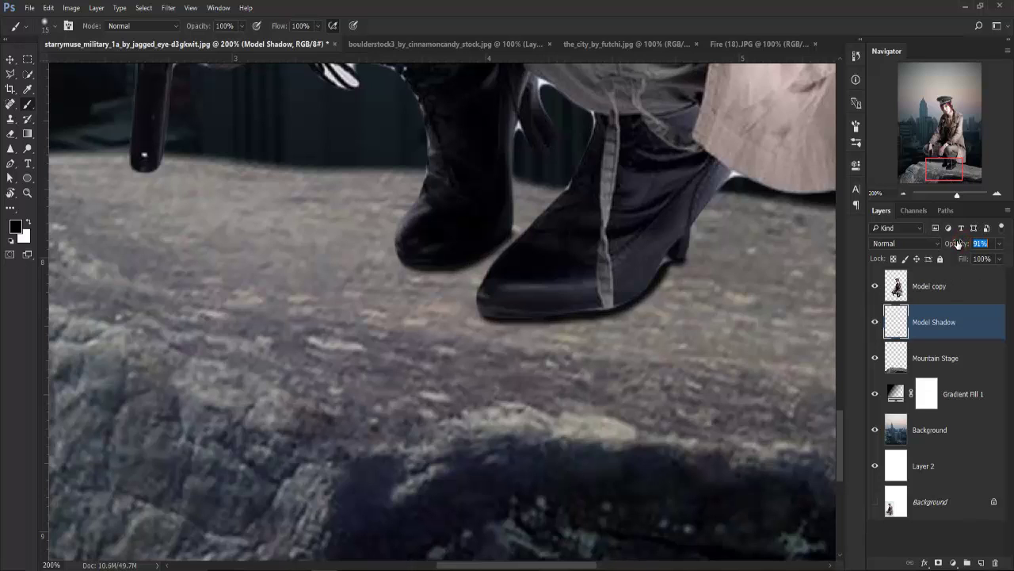
{"action": "key", "text": "Return"}
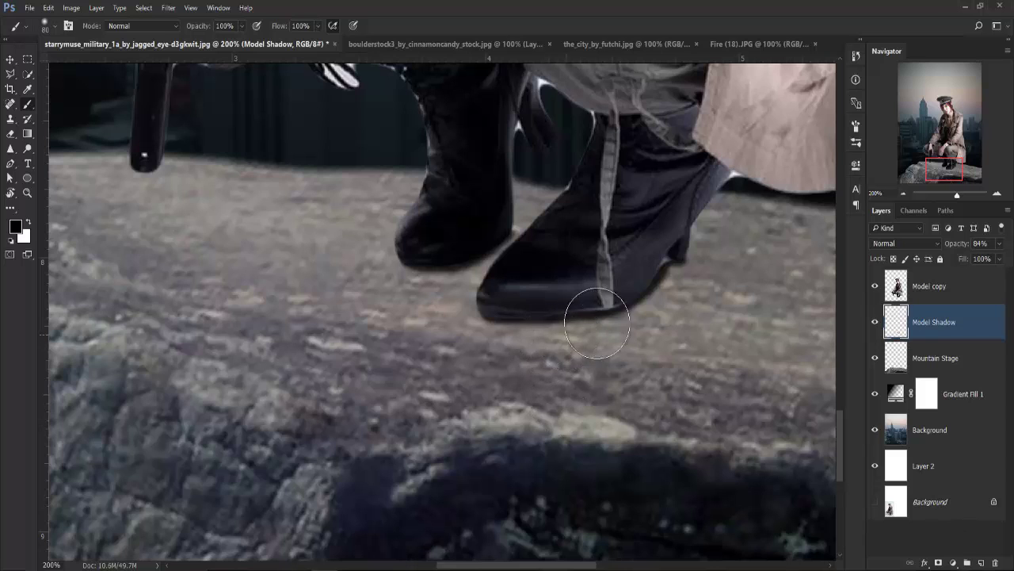
{"action": "left_click", "coordinate": [981, 562]}
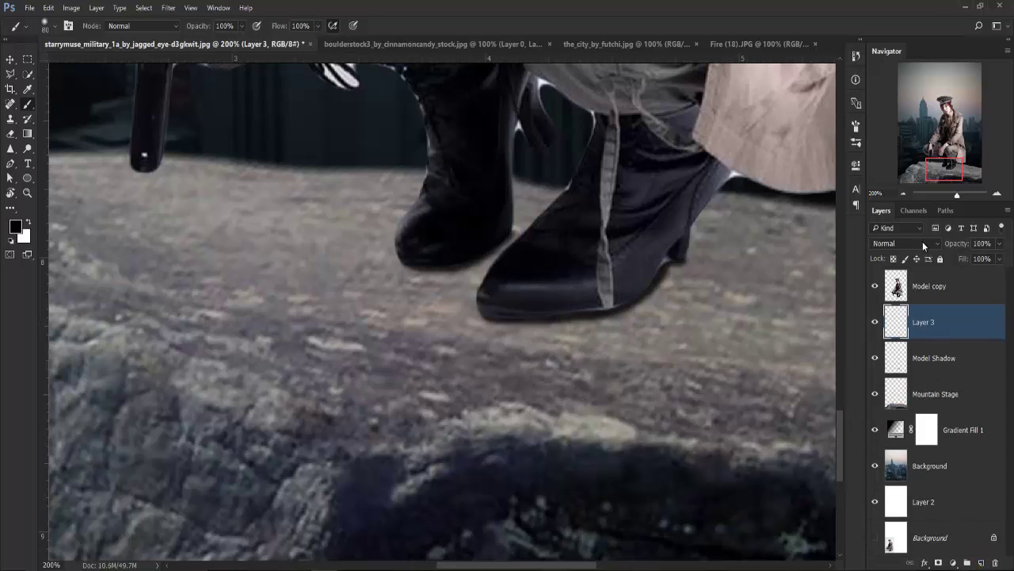
- Set Layer 3 to Soft Light and paint dark shading across the boulder under the boots
{"action": "left_click", "coordinate": [923, 245]}
{"action": "left_click", "coordinate": [904, 399]}
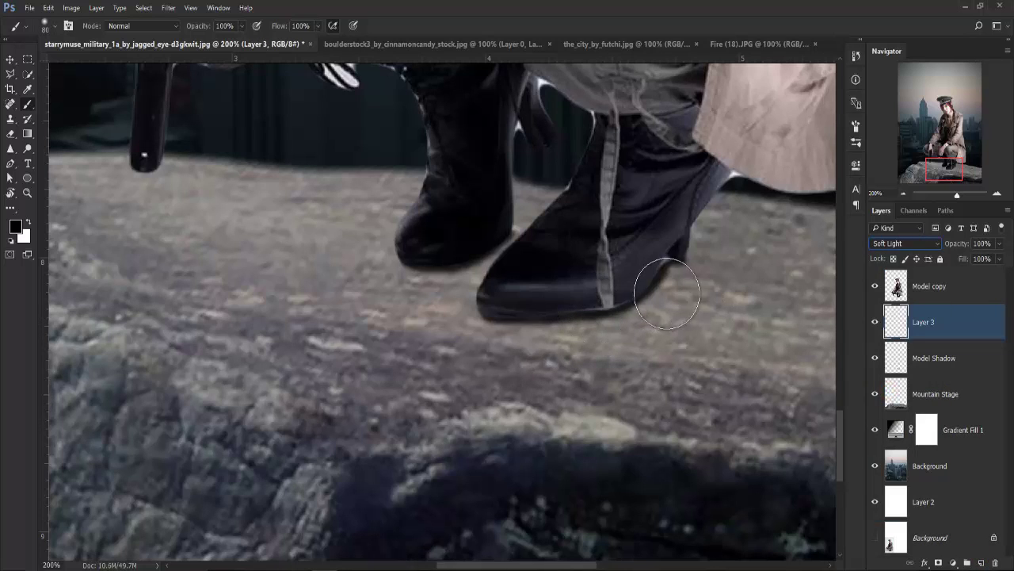
{"action": "mouse_move", "coordinate": [666, 294]}
{"action": "left_mouse_down"}
{"action": "mouse_move", "coordinate": [492, 251]}
{"action": "mouse_move", "coordinate": [198, 333]}
{"action": "left_mouse_up"}
{"action": "key", "text": "ctrl+minus"}
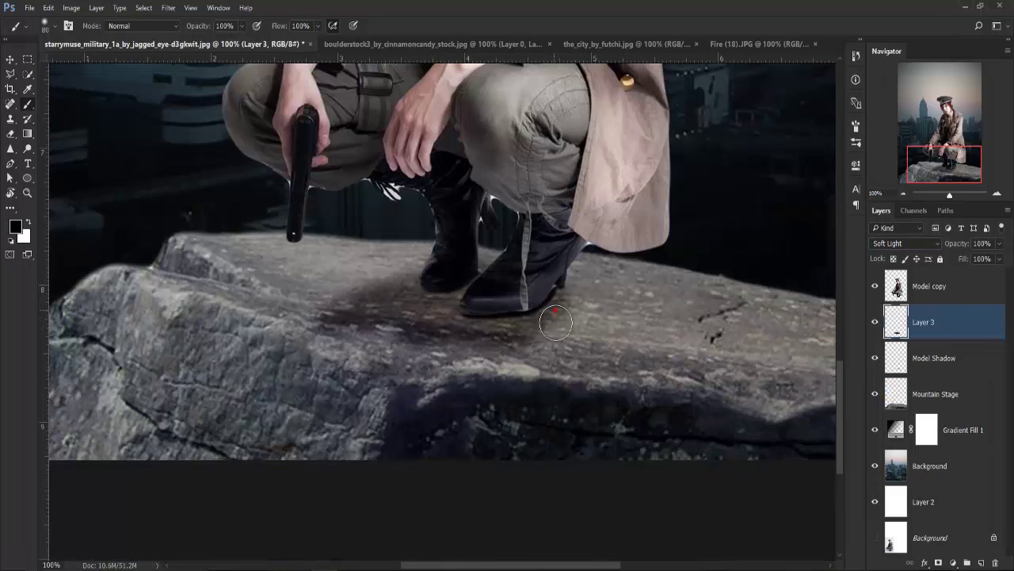
{"action": "mouse_move", "coordinate": [555, 322]}
{"action": "left_mouse_down"}
{"action": "mouse_move", "coordinate": [562, 356]}
{"action": "mouse_move", "coordinate": [341, 341]}
{"action": "mouse_move", "coordinate": [310, 326]}
{"action": "left_mouse_up"}
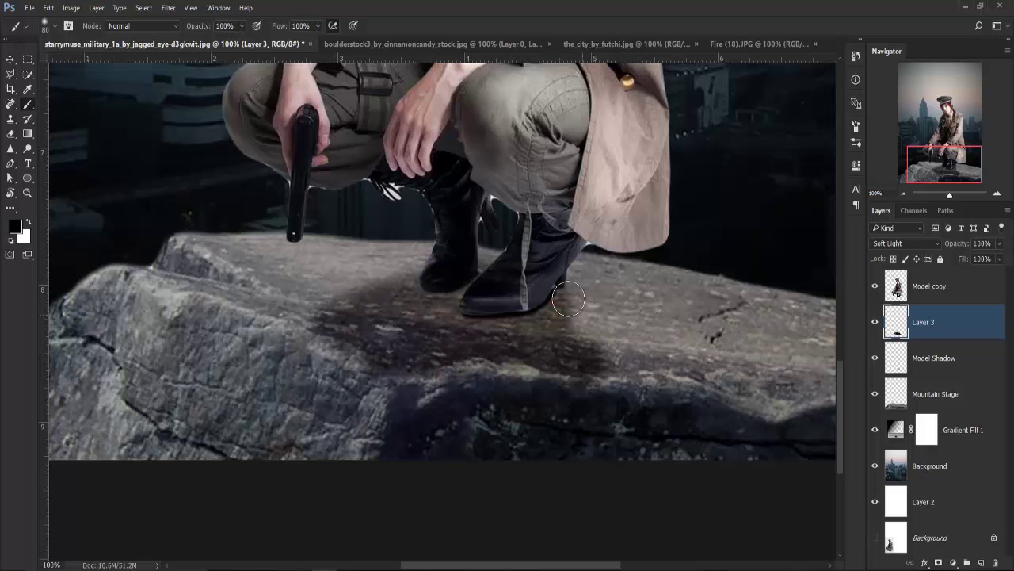
{"action": "mouse_move", "coordinate": [568, 299]}
{"action": "left_mouse_down"}
{"action": "mouse_move", "coordinate": [593, 356]}
{"action": "mouse_move", "coordinate": [455, 308]}
{"action": "mouse_move", "coordinate": [299, 315]}
{"action": "mouse_move", "coordinate": [290, 331]}
{"action": "mouse_move", "coordinate": [190, 310]}
{"action": "mouse_move", "coordinate": [317, 340]}
{"action": "left_mouse_up"}
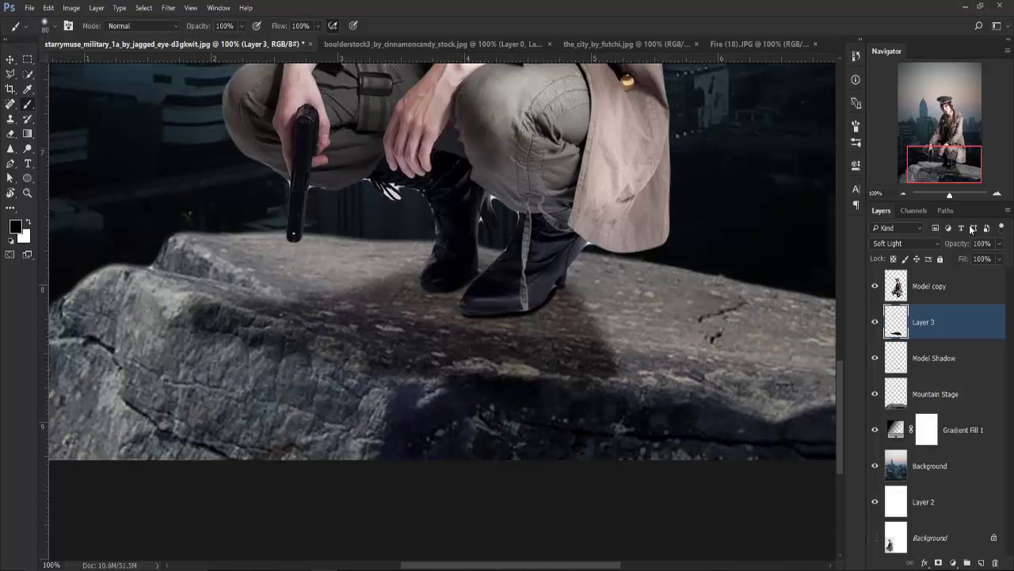
- Lower Layer 3 opacity to about 52% and zoom out to the whole composite
{"action": "left_click_drag", "start_coordinate": [953, 245], "coordinate": [932, 248]}
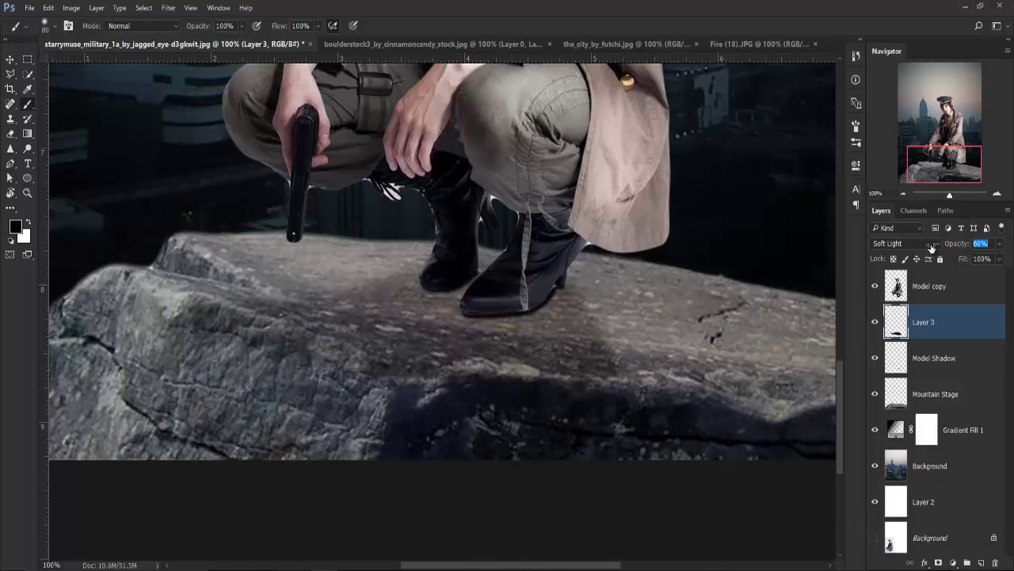
{"action": "key", "text": "ctrl+minus"}
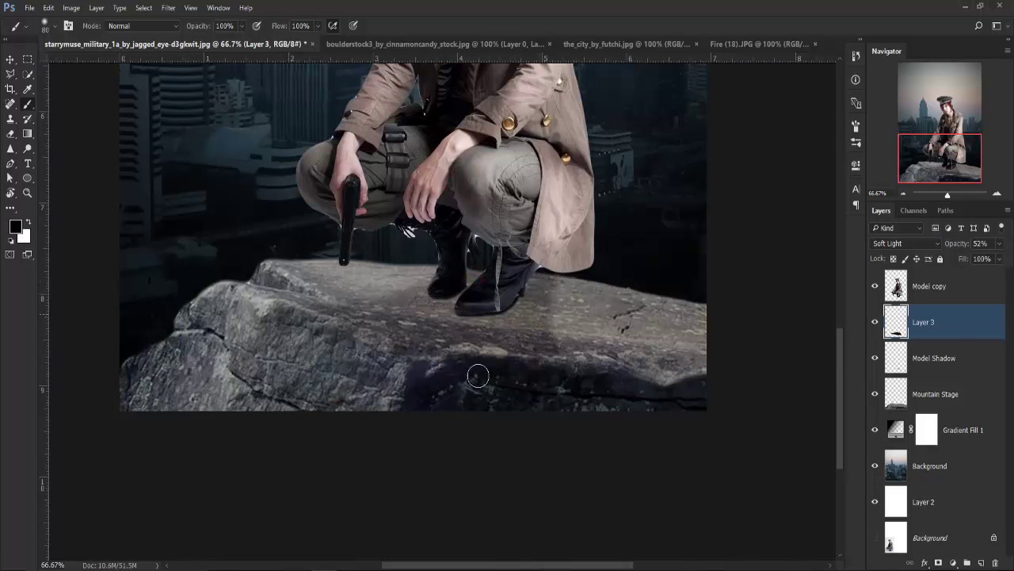
{"action": "key", "text": "ctrl+minus"}
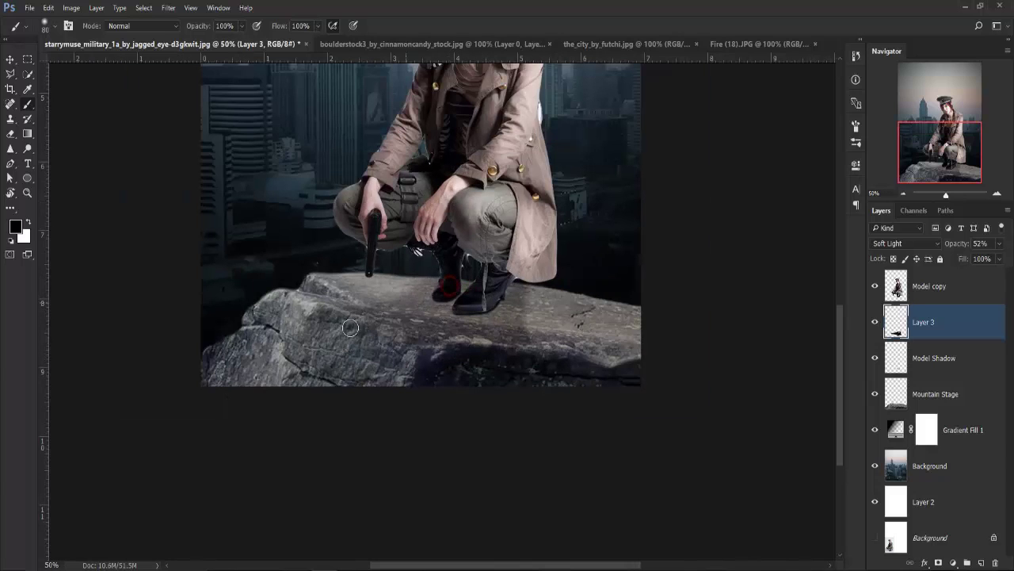
{"action": "key", "text": "ctrl+minus"}
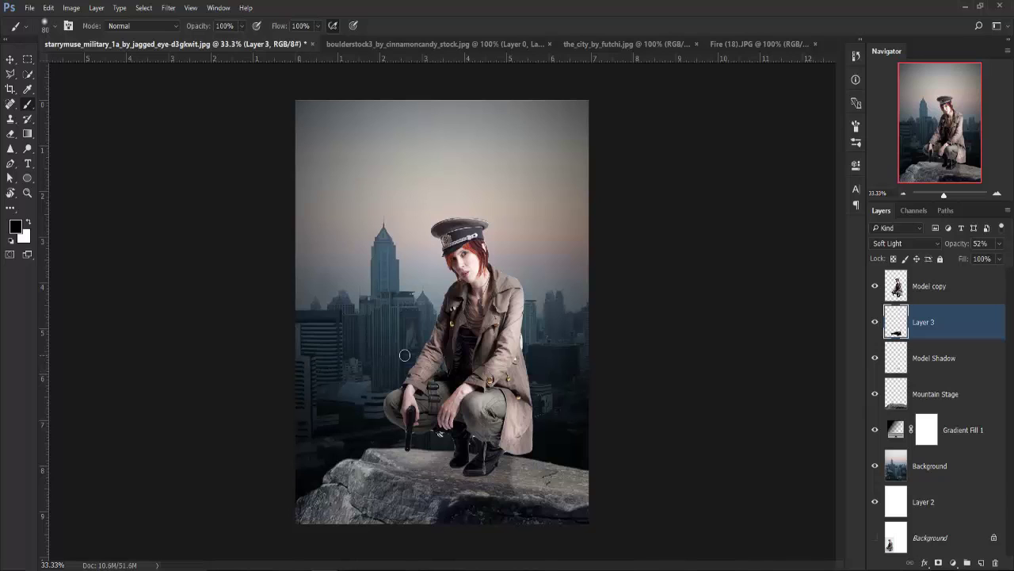
- Lower the exposure of the whole city Background in the Camera Raw Filter
{"action": "left_click", "coordinate": [9, 59]}
{"action": "left_click", "coordinate": [961, 465]}
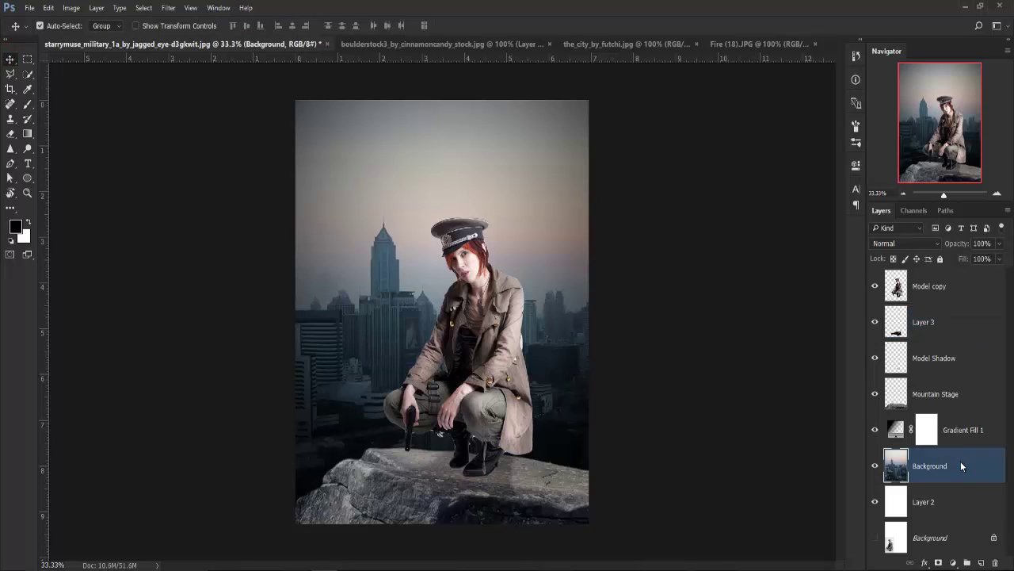
{"action": "key", "text": "ctrl+shift+a"}
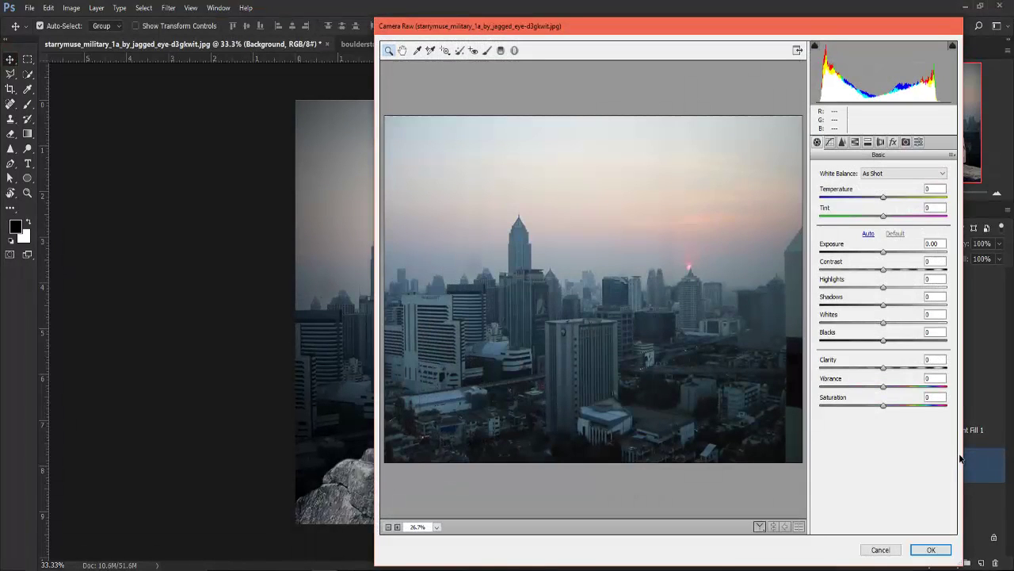
{"action": "mouse_move", "coordinate": [883, 252]}
{"action": "left_mouse_down"}
{"action": "mouse_move", "coordinate": [875, 252]}
{"action": "mouse_move", "coordinate": [899, 271]}
{"action": "mouse_move", "coordinate": [876, 287]}
{"action": "mouse_move", "coordinate": [895, 287]}
{"action": "left_mouse_up"}
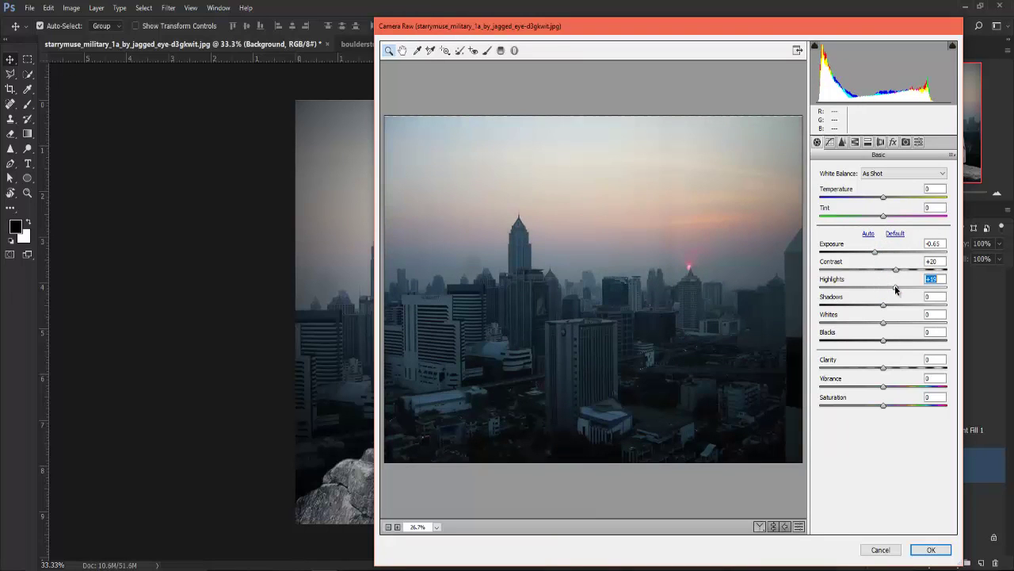
- Add a sky graduated filter at Temperature +25, Exposure -1.20, Whites +36, and apply it
{"action": "left_click", "coordinate": [500, 52]}
{"action": "left_click_drag", "start_coordinate": [602, 117], "coordinate": [603, 279]}
{"action": "left_click", "coordinate": [897, 229]}
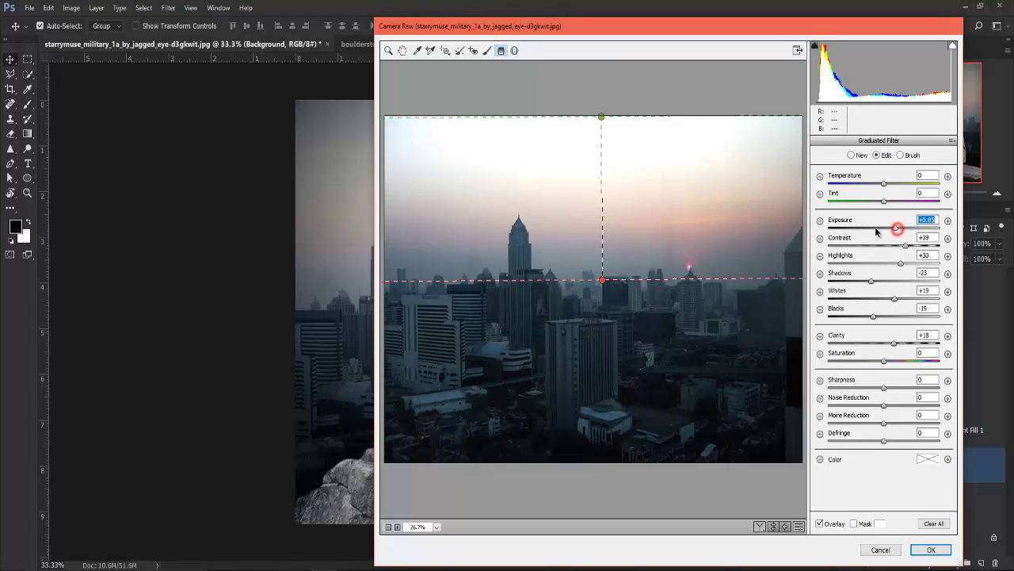
{"action": "left_click_drag", "start_coordinate": [876, 231], "coordinate": [869, 227]}
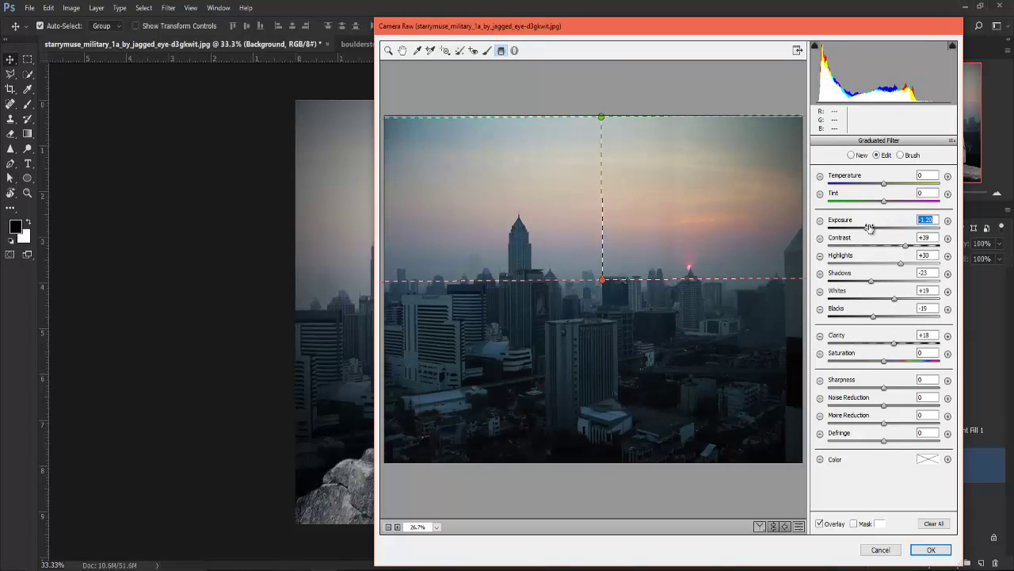
{"action": "mouse_move", "coordinate": [884, 183]}
{"action": "left_mouse_down"}
{"action": "mouse_move", "coordinate": [898, 183]}
{"action": "mouse_move", "coordinate": [888, 205]}
{"action": "left_mouse_up"}
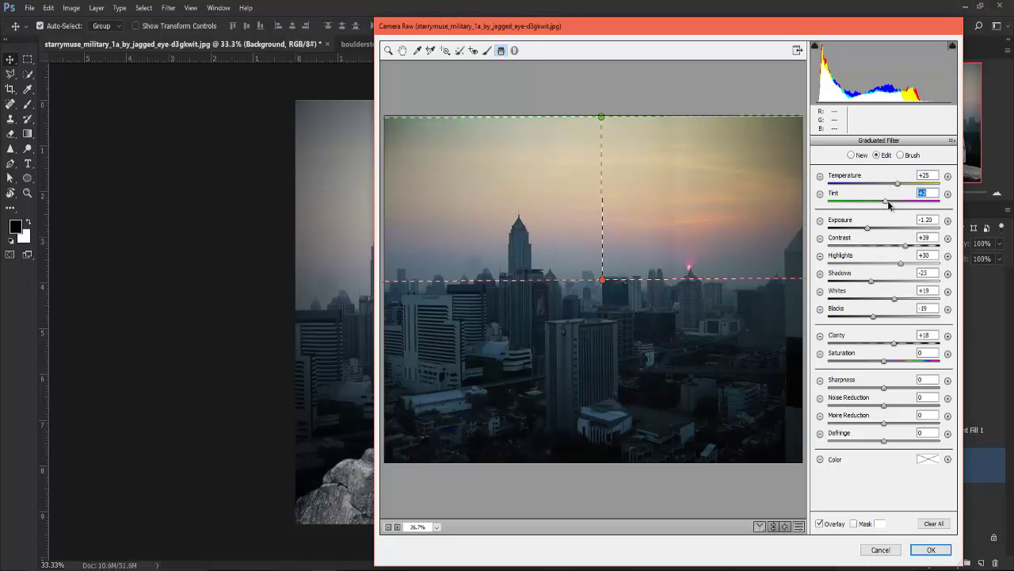
{"action": "mouse_move", "coordinate": [906, 245]}
{"action": "left_mouse_down"}
{"action": "mouse_move", "coordinate": [897, 246]}
{"action": "mouse_move", "coordinate": [905, 266]}
{"action": "mouse_move", "coordinate": [866, 283]}
{"action": "mouse_move", "coordinate": [904, 299]}
{"action": "mouse_move", "coordinate": [870, 316]}
{"action": "left_mouse_up"}
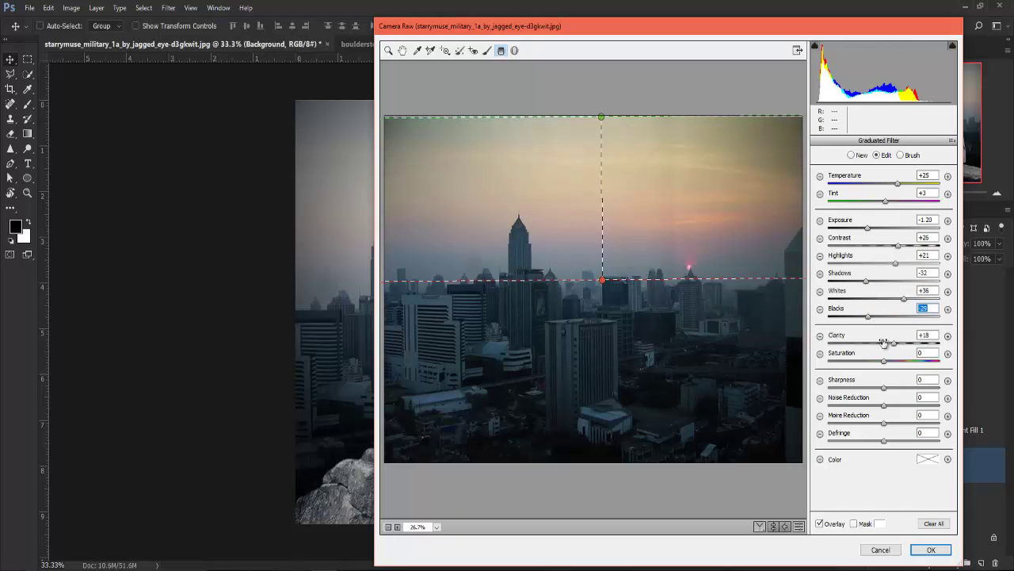
{"action": "left_click", "coordinate": [932, 549]}
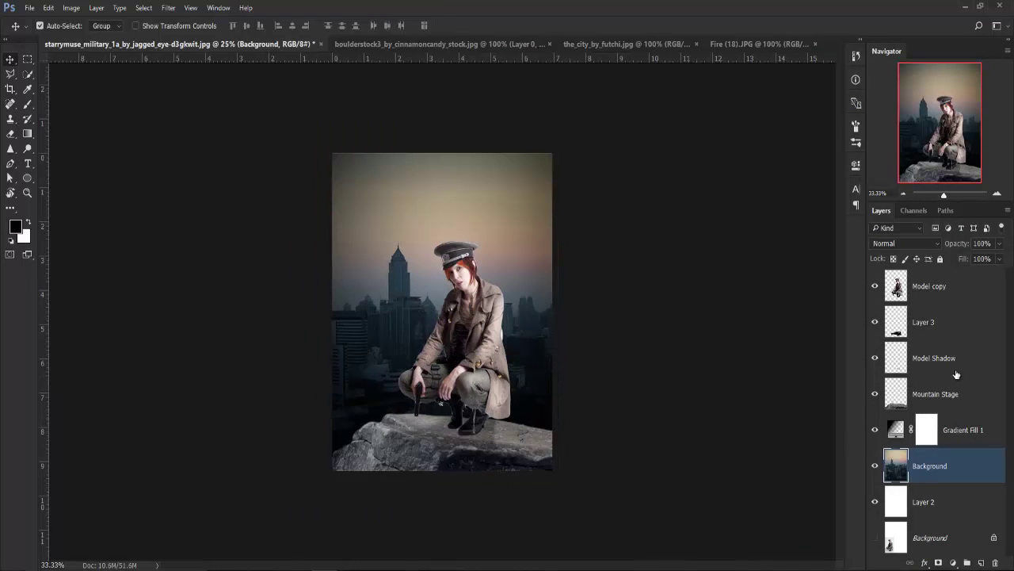
- Add a new layer above Model copy and set the foreground color to orange ff9e58
{"action": "left_click", "coordinate": [947, 286]}
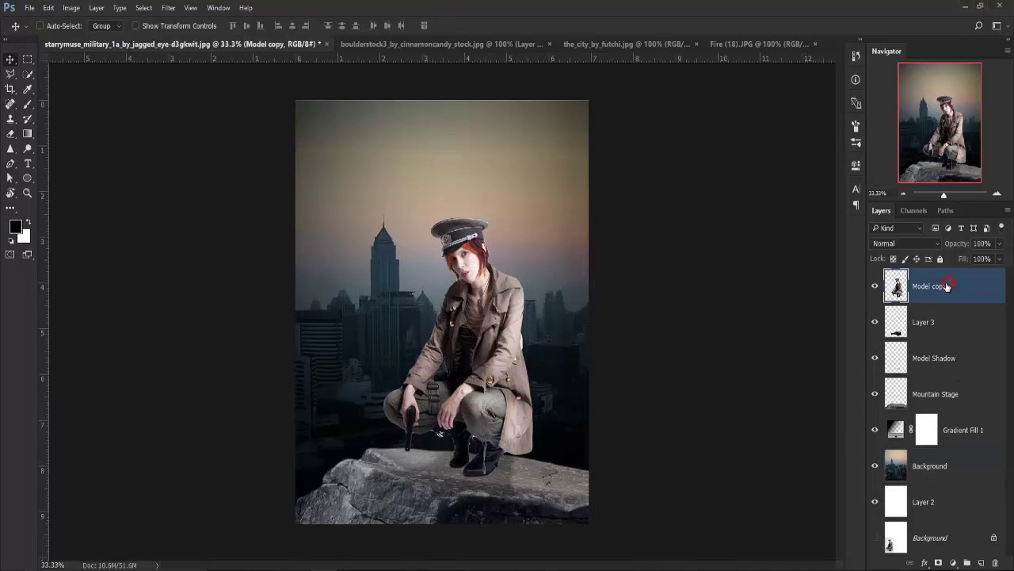
{"action": "left_click", "coordinate": [980, 563]}
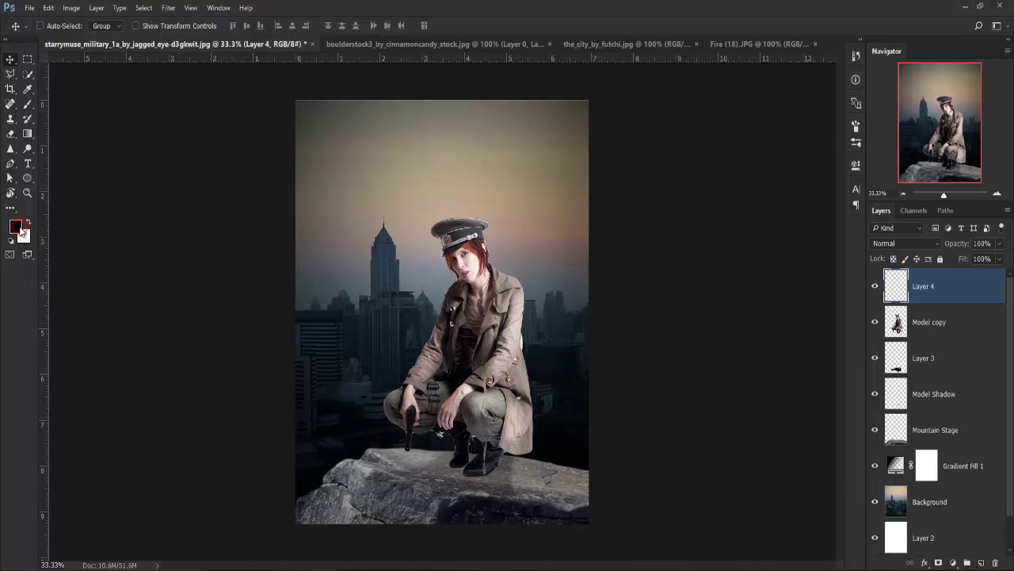
{"action": "left_click", "coordinate": [22, 231]}
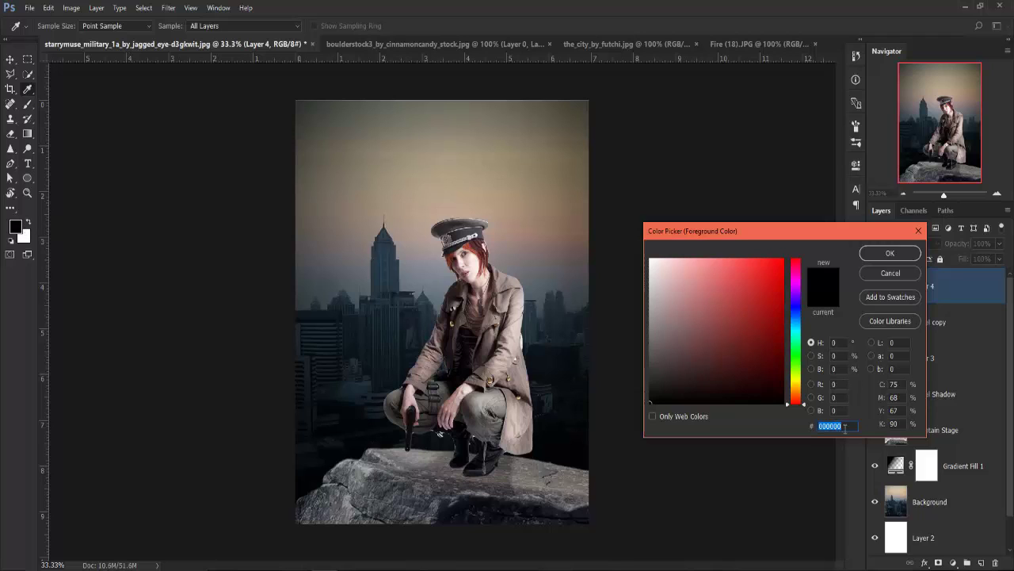
{"action": "type", "text": "ff"}
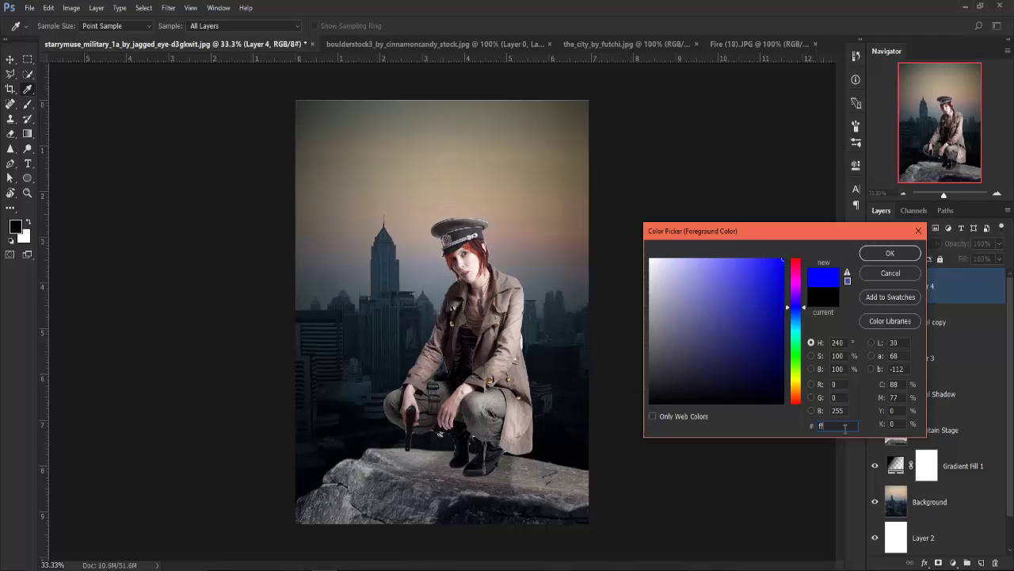
{"action": "type", "text": "9e58"}
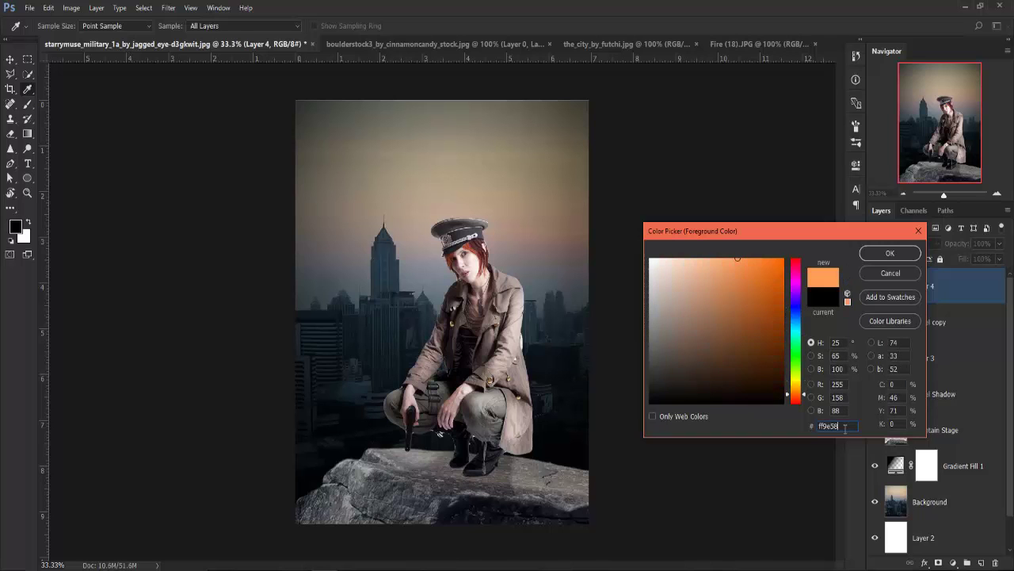
{"action": "key", "text": "Return"}
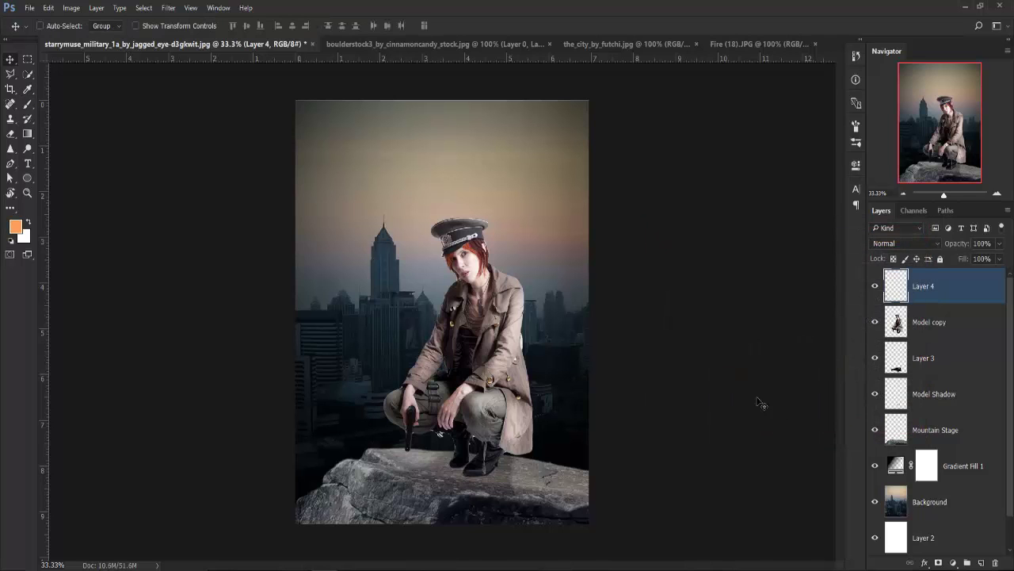
{"action": "key", "text": "b"}
- Clip it to the model, brush orange along her right edge, Screen at 49%, add Layer 5
{"action": "key", "text": "ctrl+plus"}
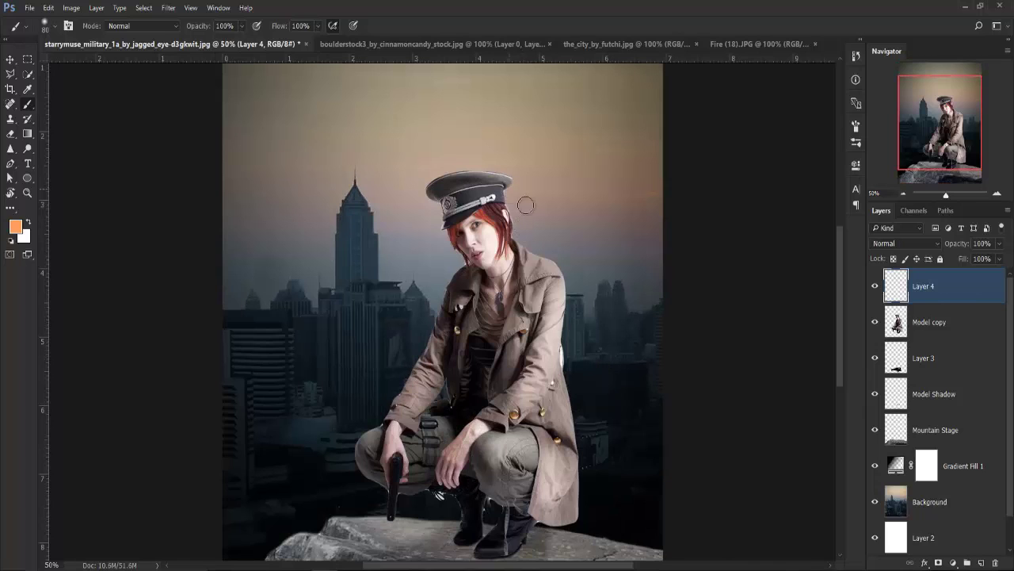
{"action": "left_click", "coordinate": [904, 301], "text": "alt"}
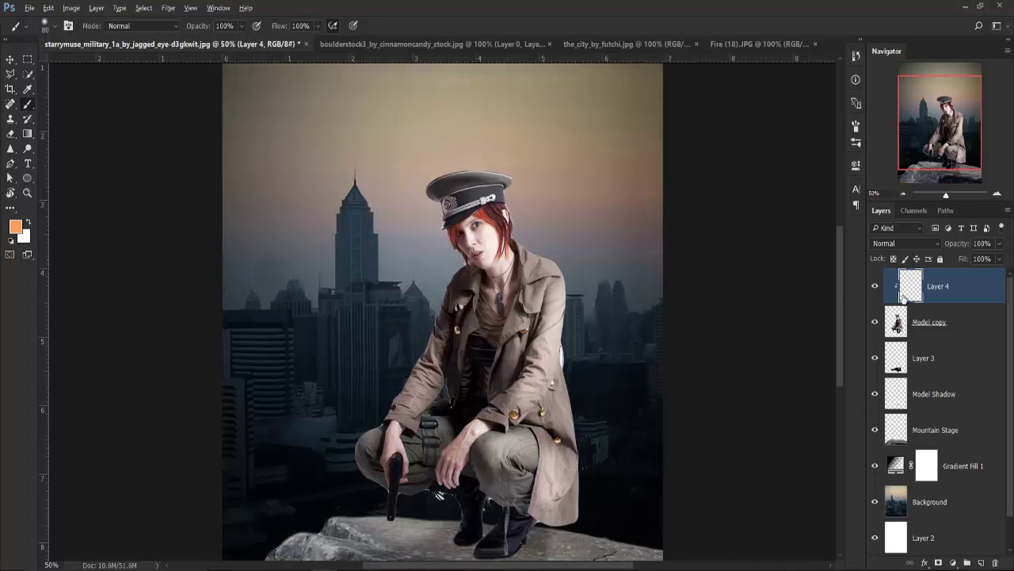
{"action": "mouse_move", "coordinate": [501, 188]}
{"action": "left_mouse_down"}
{"action": "mouse_move", "coordinate": [531, 255]}
{"action": "mouse_move", "coordinate": [568, 283]}
{"action": "mouse_move", "coordinate": [577, 525]}
{"action": "left_mouse_up"}
{"action": "left_click", "coordinate": [921, 244]}
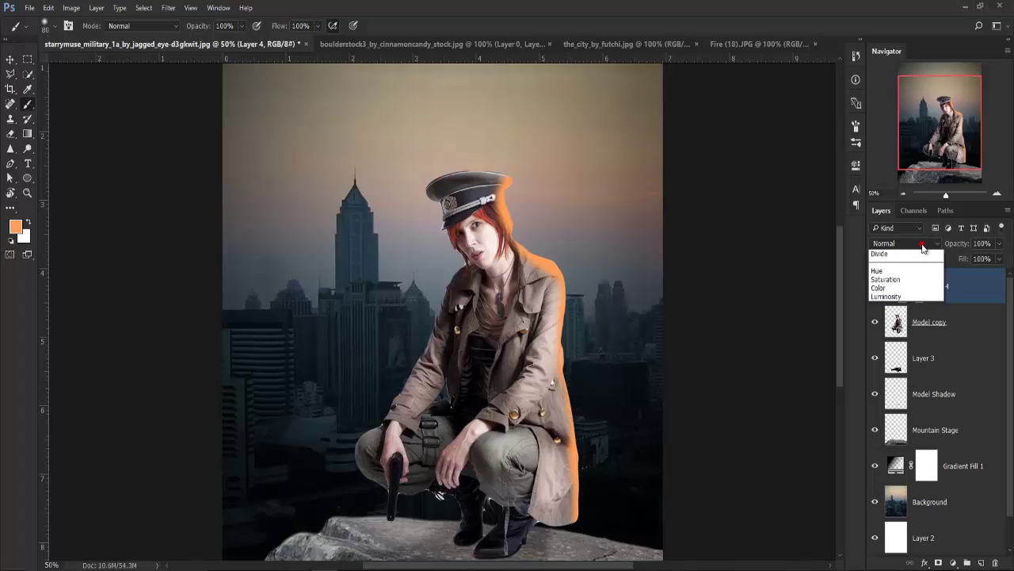
{"action": "left_click", "coordinate": [880, 339]}
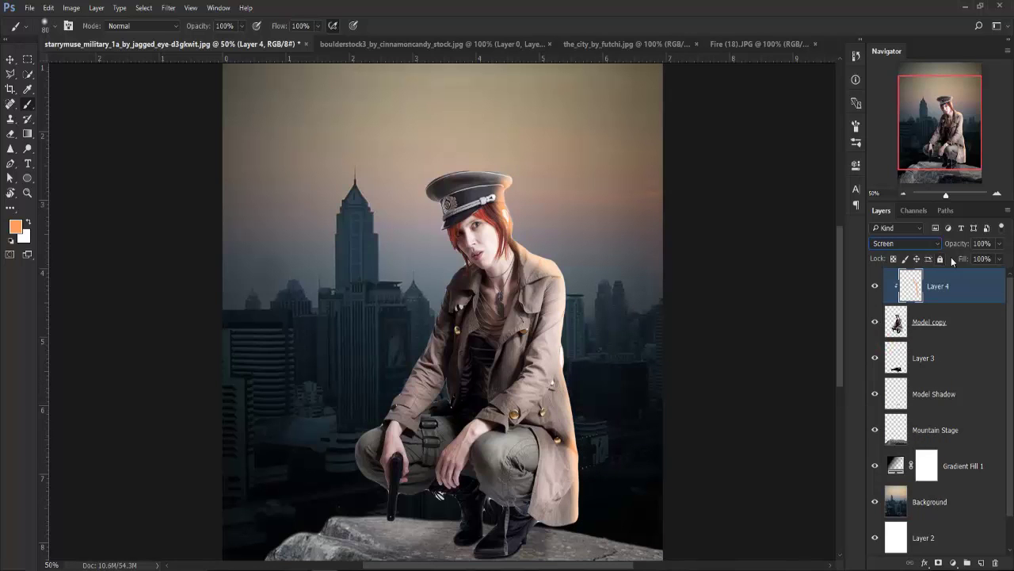
{"action": "left_click_drag", "start_coordinate": [949, 246], "coordinate": [930, 248]}
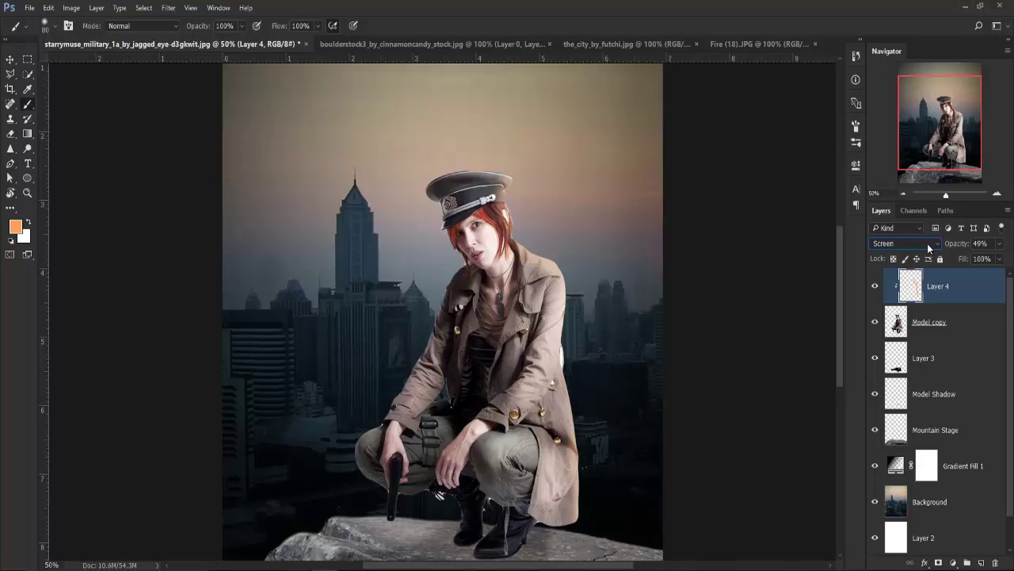
{"action": "left_click", "coordinate": [980, 563]}
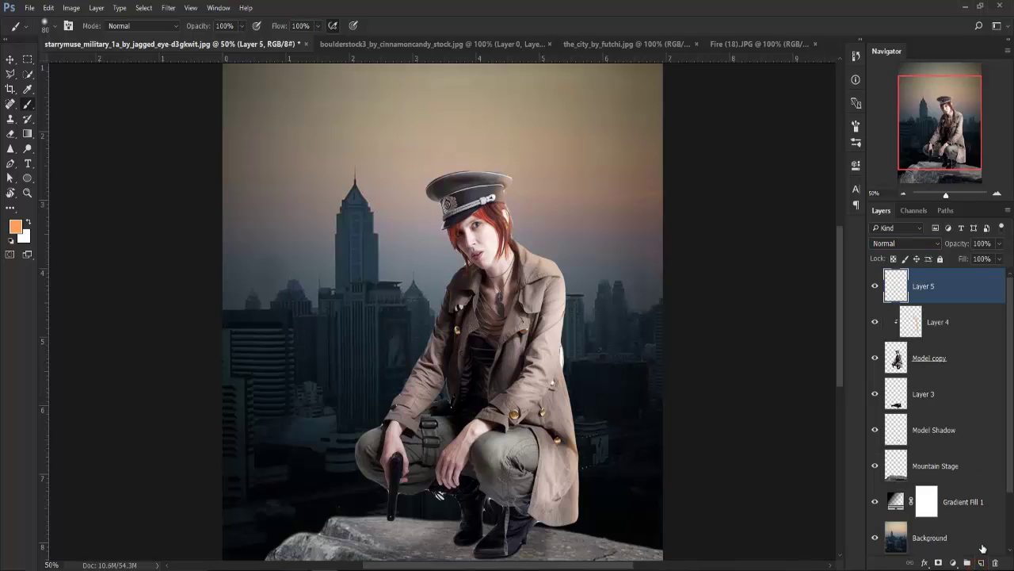
- Clip Layer 5 to the model as Overlay, paint orange over the coat, and set 13% opacity
{"action": "key", "text": "ctrl+alt+g"}
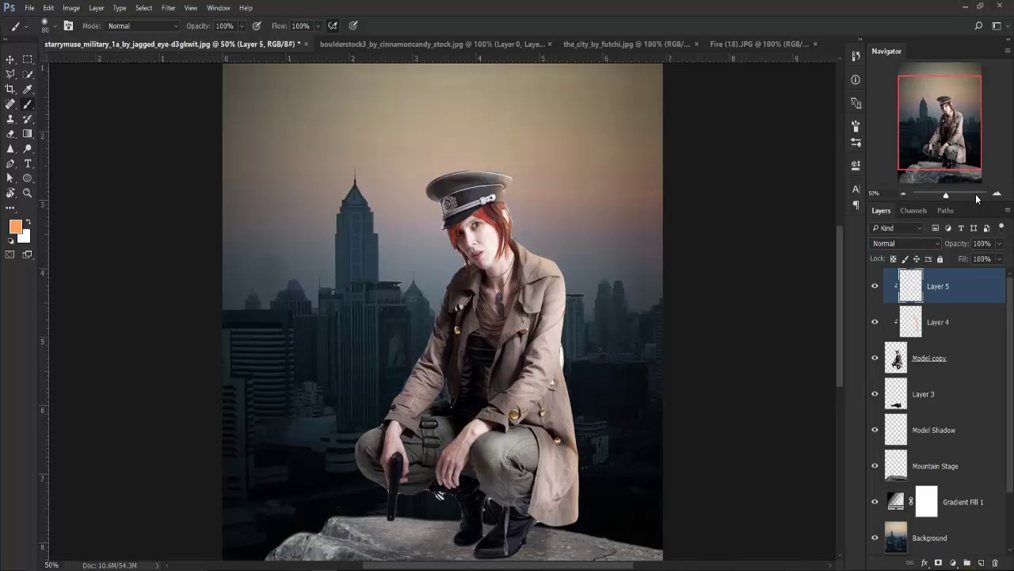
{"action": "left_click", "coordinate": [907, 244]}
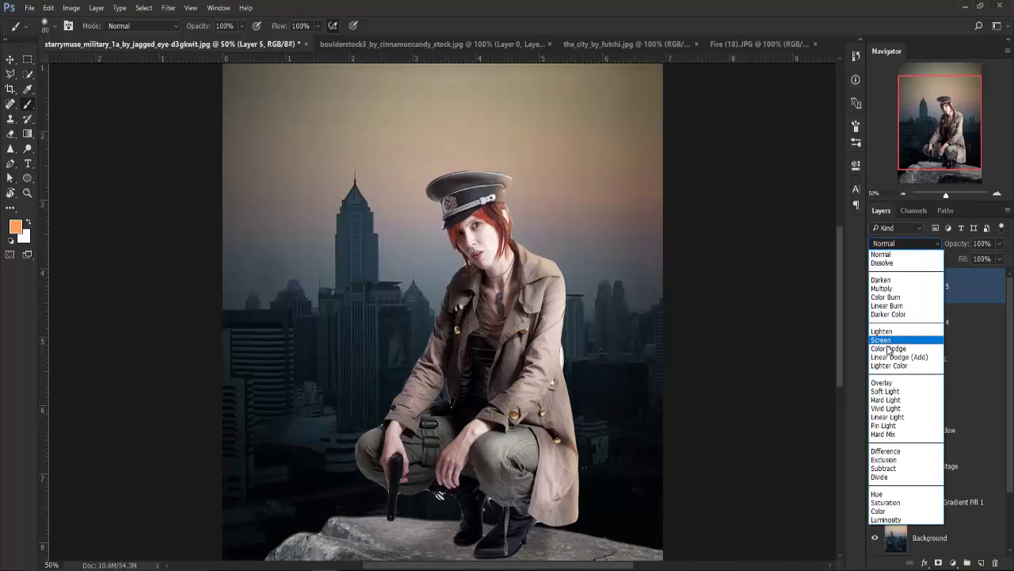
{"action": "left_click", "coordinate": [878, 384]}
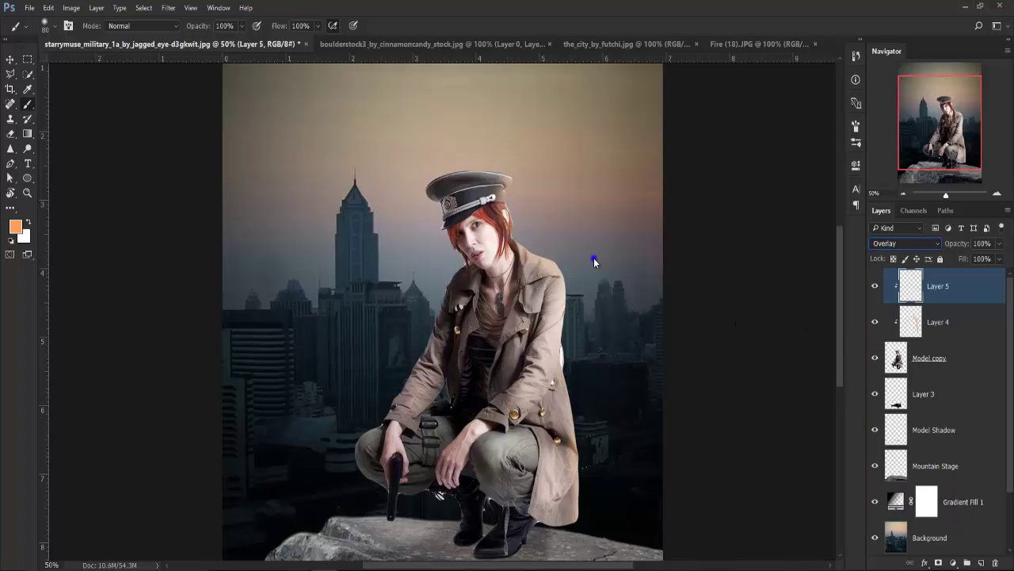
{"action": "mouse_move", "coordinate": [594, 259]}
{"action": "left_mouse_down"}
{"action": "mouse_move", "coordinate": [619, 281]}
{"action": "mouse_move", "coordinate": [598, 278]}
{"action": "left_mouse_up"}
{"action": "mouse_move", "coordinate": [529, 261]}
{"action": "left_mouse_down"}
{"action": "mouse_move", "coordinate": [562, 299]}
{"action": "mouse_move", "coordinate": [555, 397]}
{"action": "mouse_move", "coordinate": [567, 484]}
{"action": "mouse_move", "coordinate": [554, 515]}
{"action": "mouse_move", "coordinate": [553, 387]}
{"action": "mouse_move", "coordinate": [530, 262]}
{"action": "left_mouse_up"}
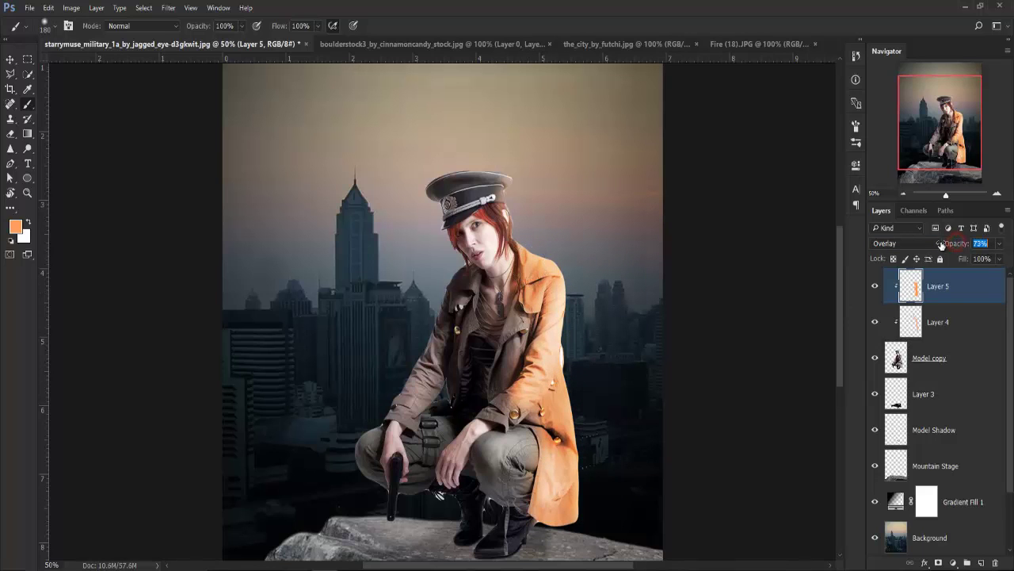
{"action": "left_click_drag", "start_coordinate": [945, 245], "coordinate": [912, 246]}
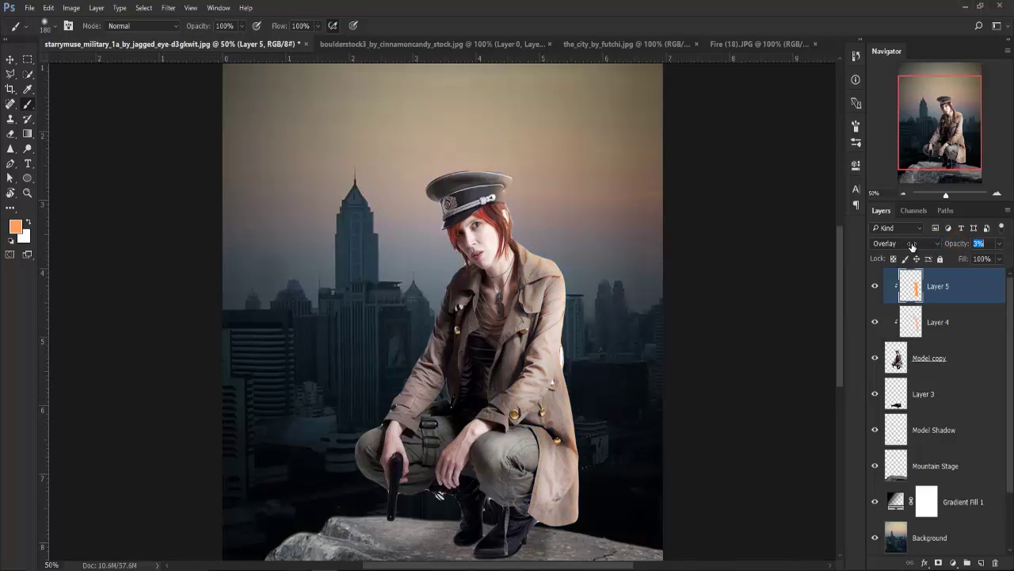
{"action": "key", "text": "Return"}
{"action": "left_click_drag", "start_coordinate": [964, 247], "coordinate": [960, 244]}
{"action": "left_click", "coordinate": [933, 466]}
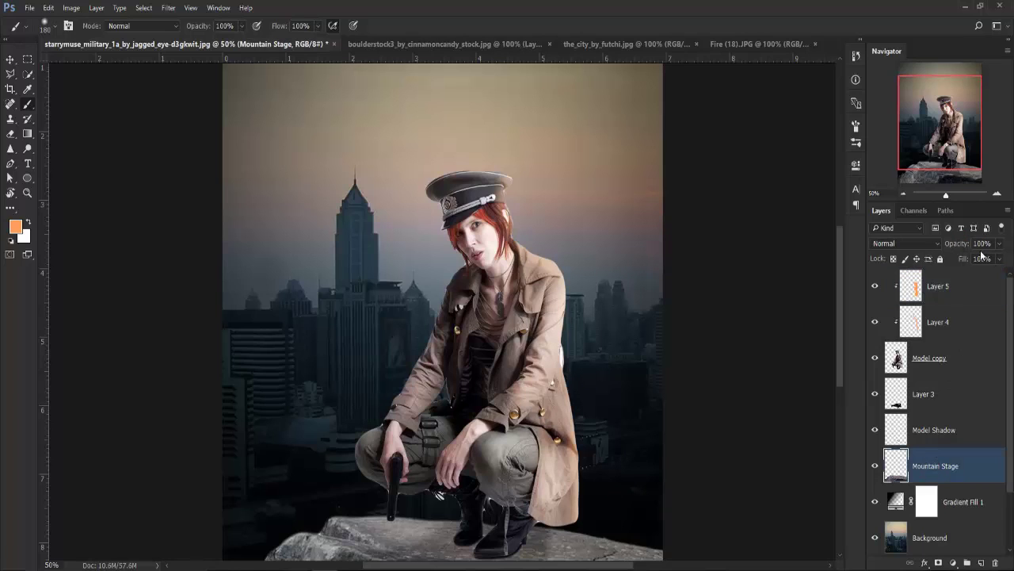
- Add a new layer and draw a radial #ffa74a orange gradient around the model's head
{"action": "left_click", "coordinate": [974, 286]}
{"action": "left_click", "coordinate": [981, 563]}
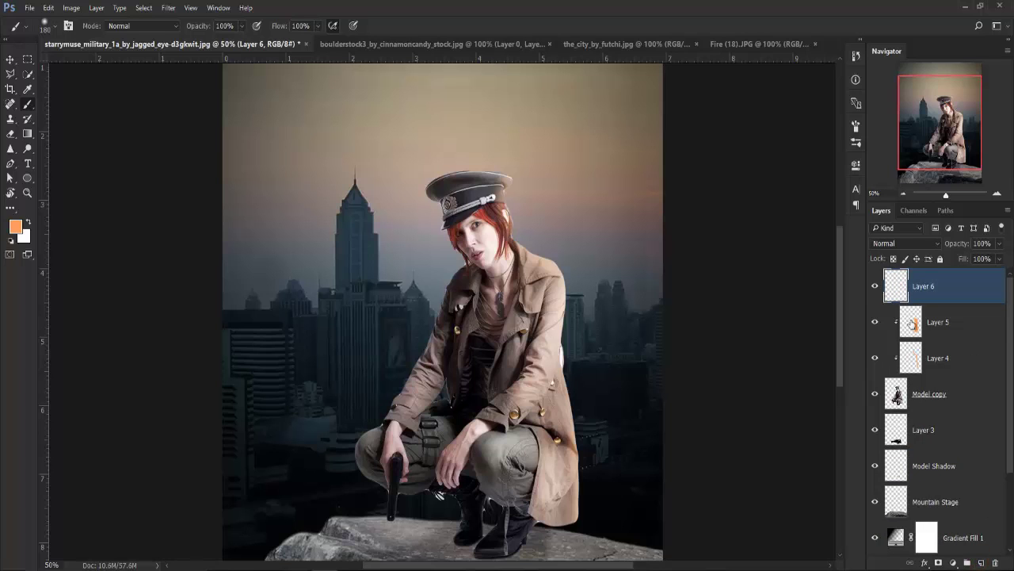
{"action": "key", "text": "g"}
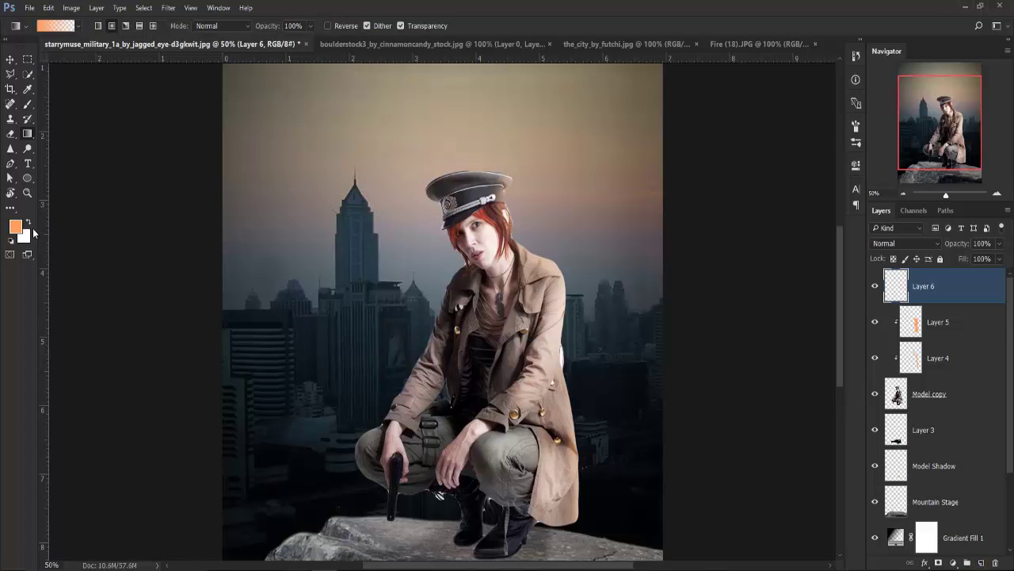
{"action": "left_click", "coordinate": [17, 226]}
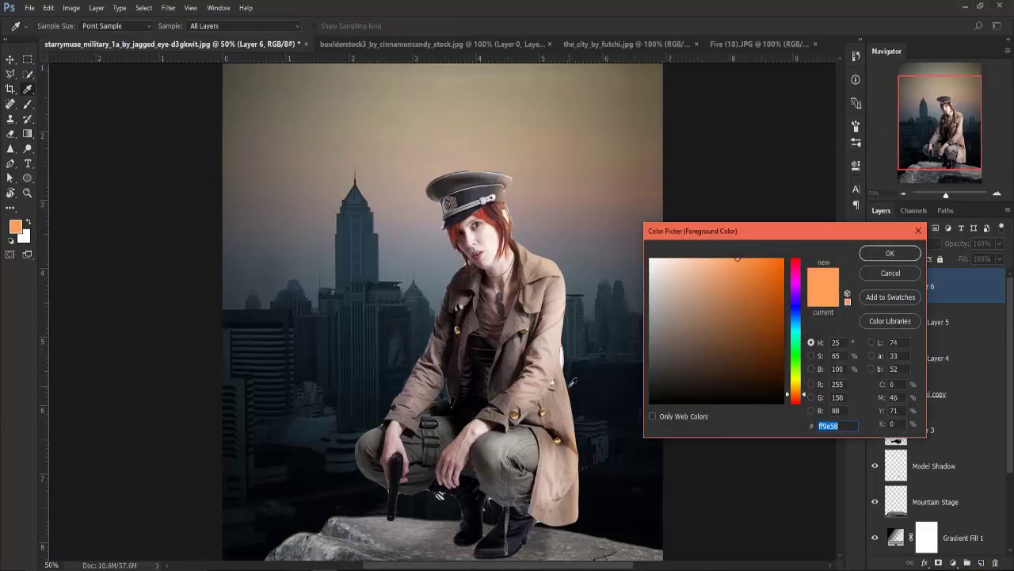
{"action": "type", "text": "ff"}
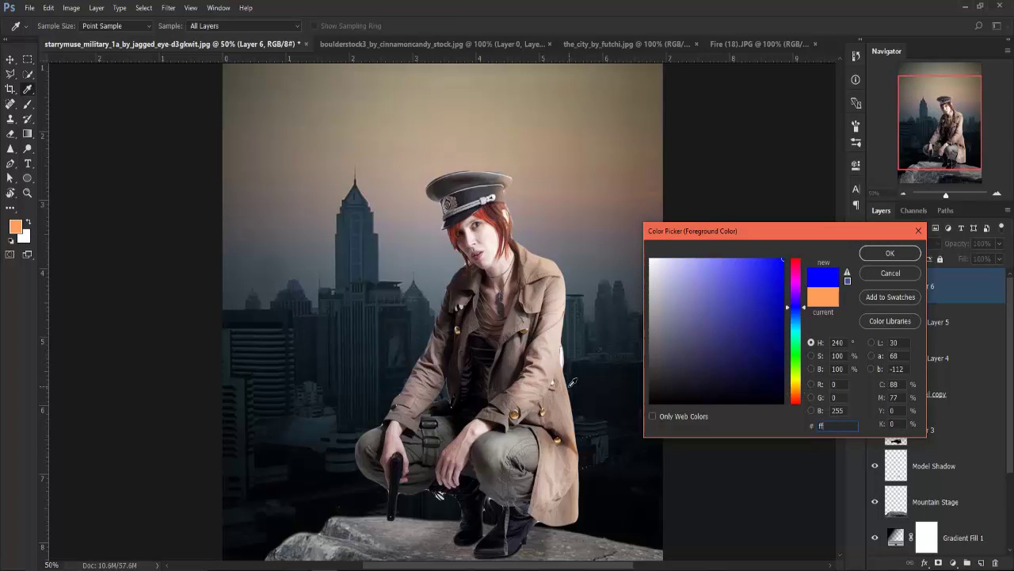
{"action": "type", "text": "a74a"}
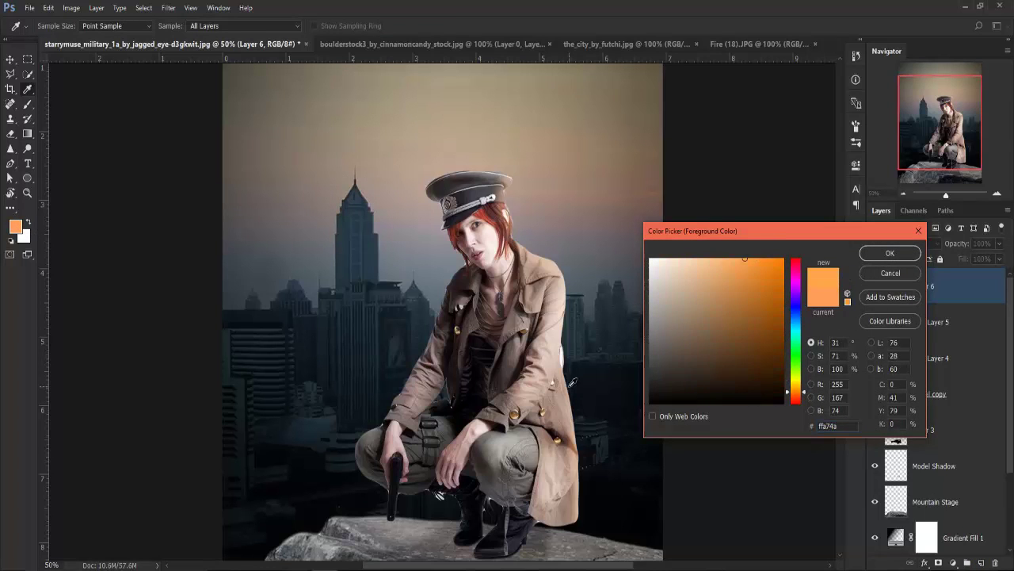
{"action": "key", "text": "Return"}
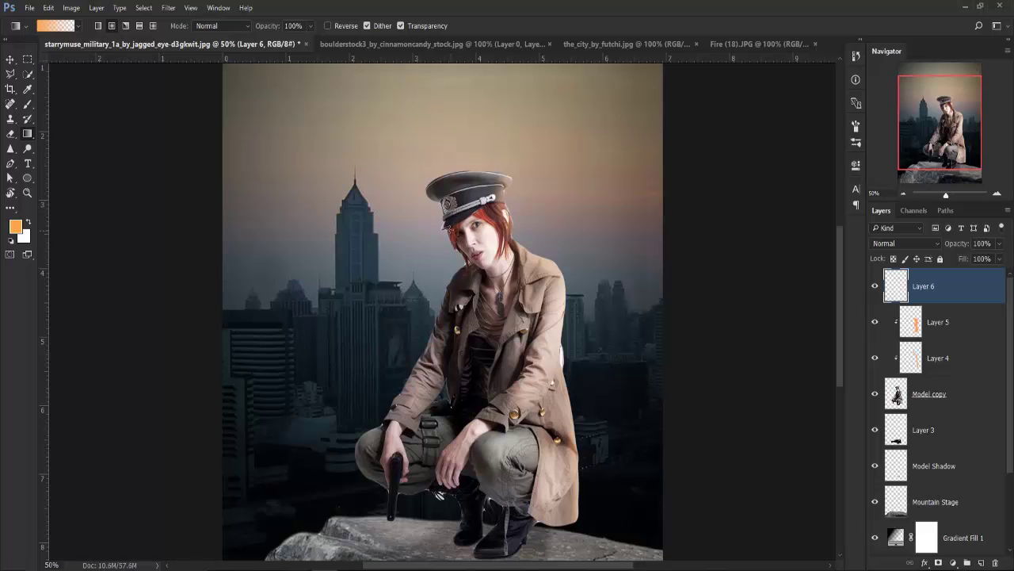
{"action": "mouse_move", "coordinate": [450, 230]}
{"action": "left_mouse_down"}
{"action": "mouse_move", "coordinate": [481, 263]}
{"action": "mouse_move", "coordinate": [525, 238]}
{"action": "left_mouse_up"}
- Enlarge the orange glow with Free Transform and centre it near the head
{"action": "left_click", "coordinate": [11, 59]}
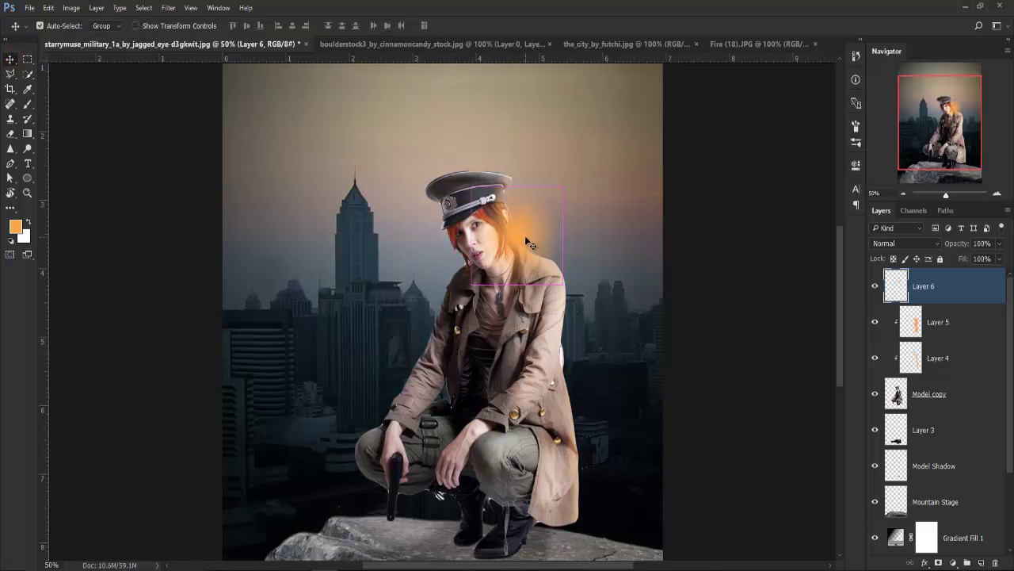
{"action": "key", "text": "ctrl+t"}
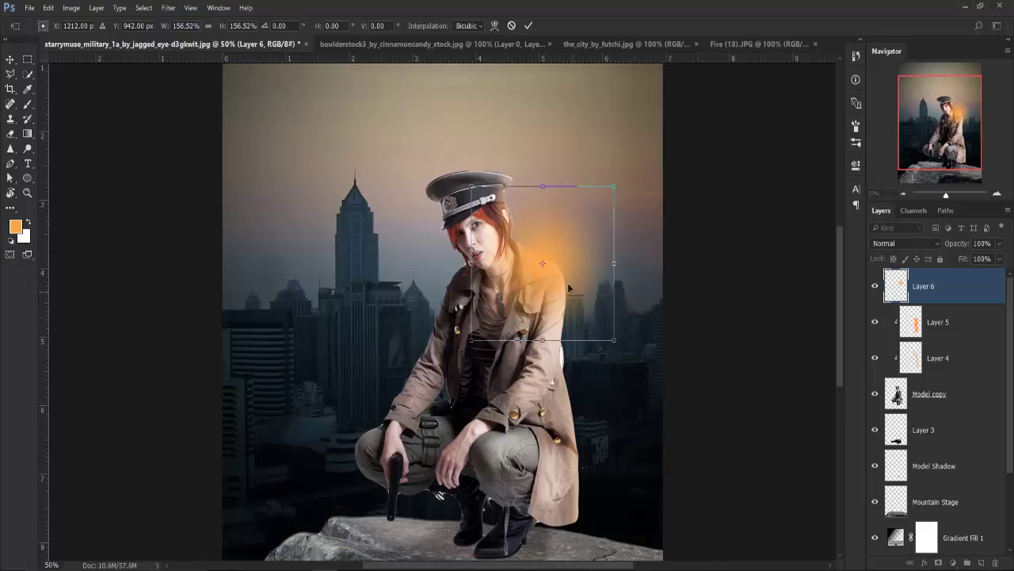
{"action": "left_click_drag", "start_coordinate": [583, 304], "coordinate": [580, 295]}
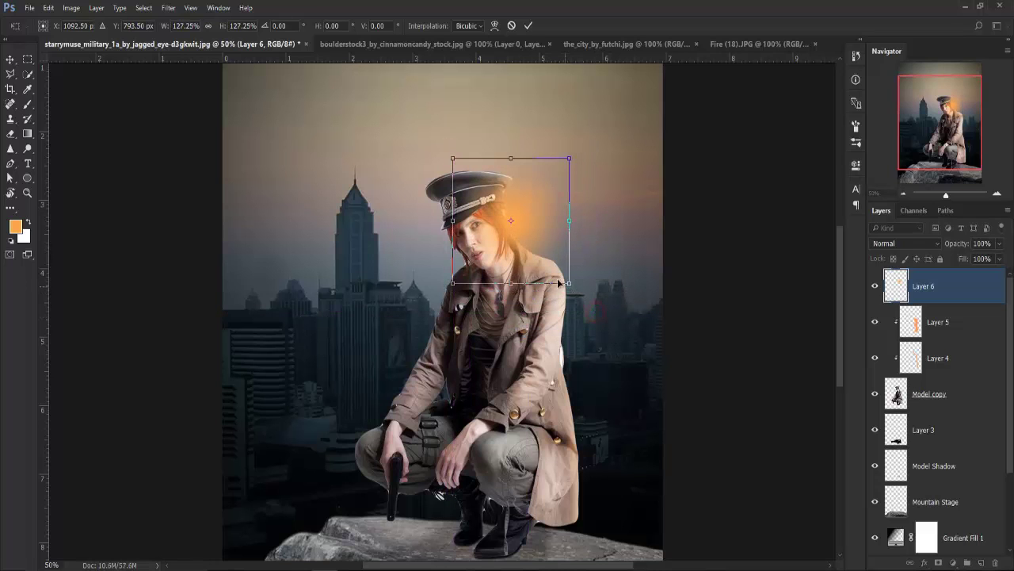
{"action": "left_click_drag", "start_coordinate": [537, 251], "coordinate": [540, 253]}
{"action": "key", "text": "Return"}
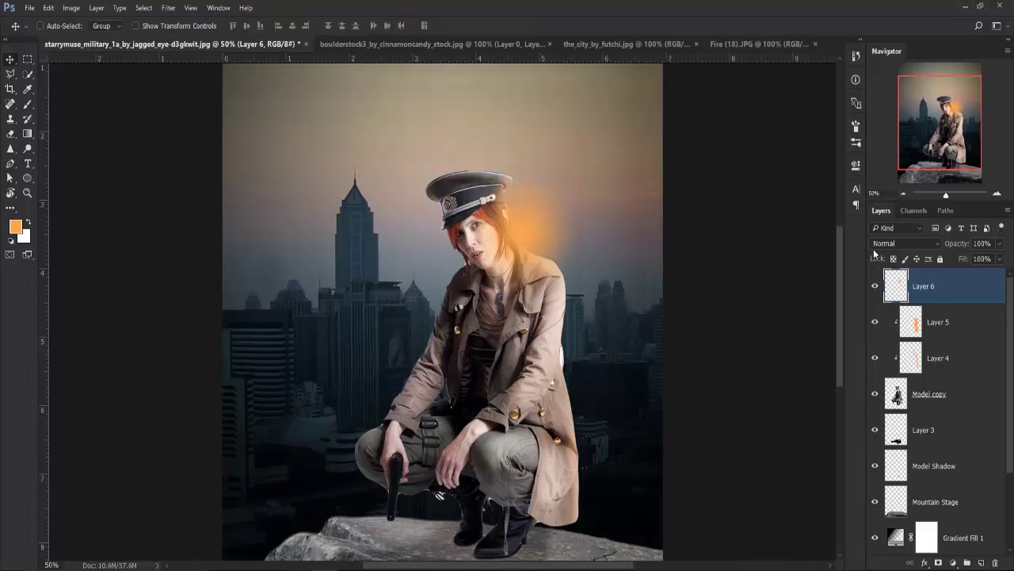
- Set the glow layer to Screen, release its clipping mask, and duplicate it as Layer 6 copy
{"action": "left_click", "coordinate": [906, 243]}
{"action": "left_click", "coordinate": [889, 338]}
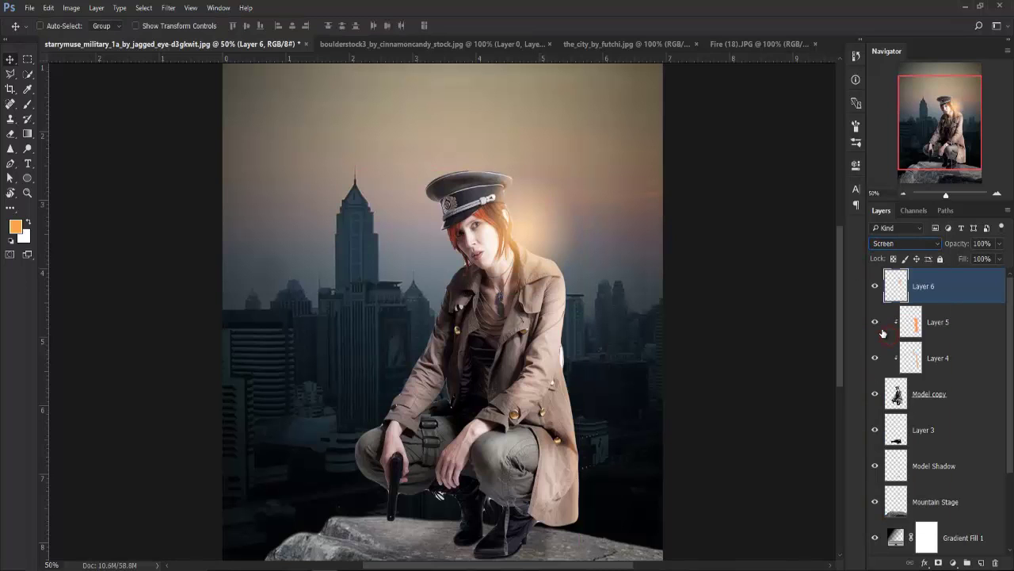
{"action": "key", "text": "ctrl+bracketleft"}
{"action": "key", "text": "ctrl+bracketleft"}
{"action": "key", "text": "ctrl+bracketleft"}
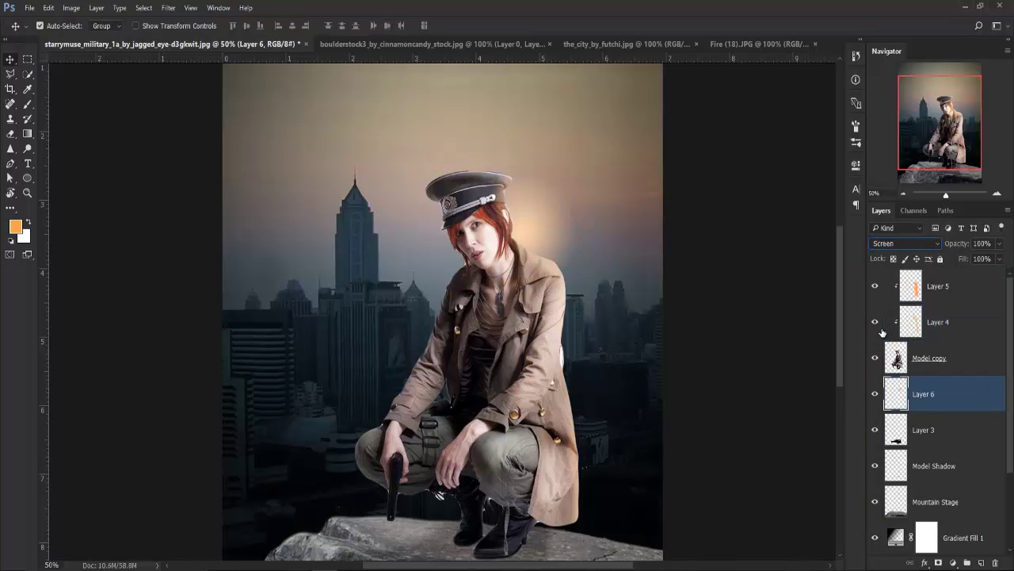
{"action": "mouse_move", "coordinate": [557, 226]}
{"action": "left_mouse_down"}
{"action": "mouse_move", "coordinate": [542, 226]}
{"action": "mouse_move", "coordinate": [552, 225]}
{"action": "left_mouse_up"}
{"action": "key", "text": "ctrl+bracketright"}
{"action": "key", "text": "ctrl+bracketright"}
{"action": "key", "text": "ctrl+bracketright"}
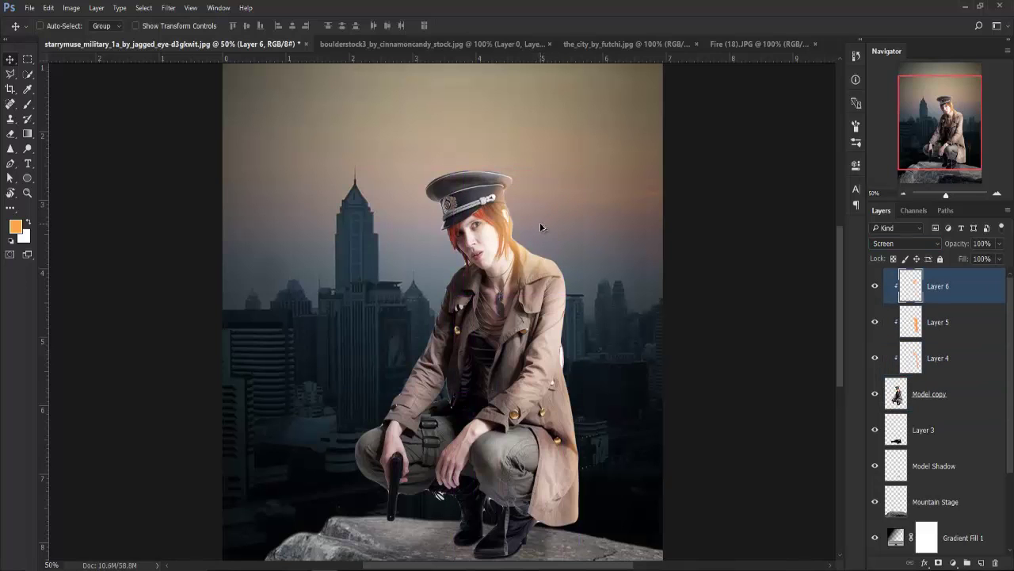
{"action": "key", "text": "ctrl+alt+g"}
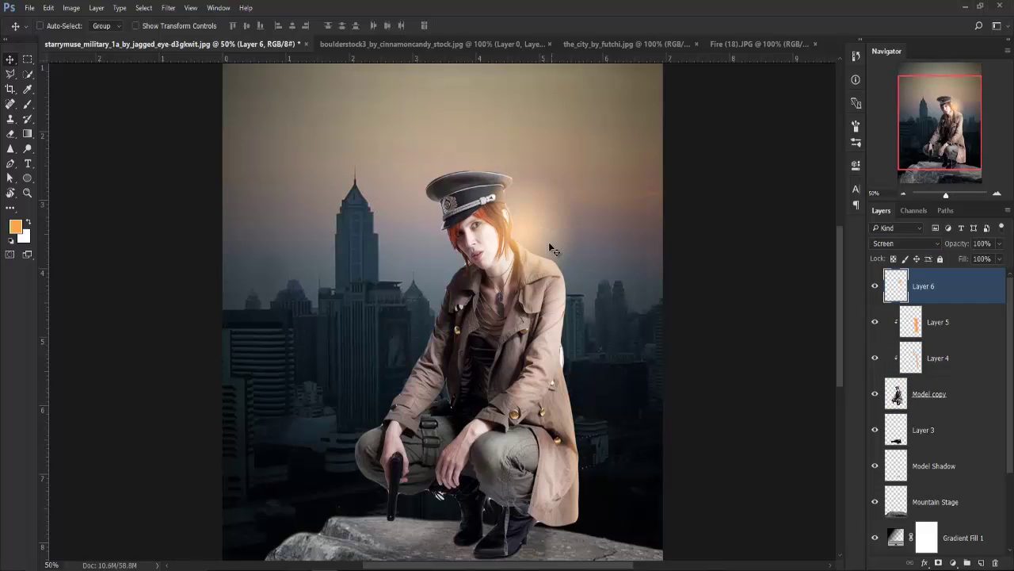
{"action": "left_click_drag", "start_coordinate": [549, 242], "coordinate": [536, 240]}
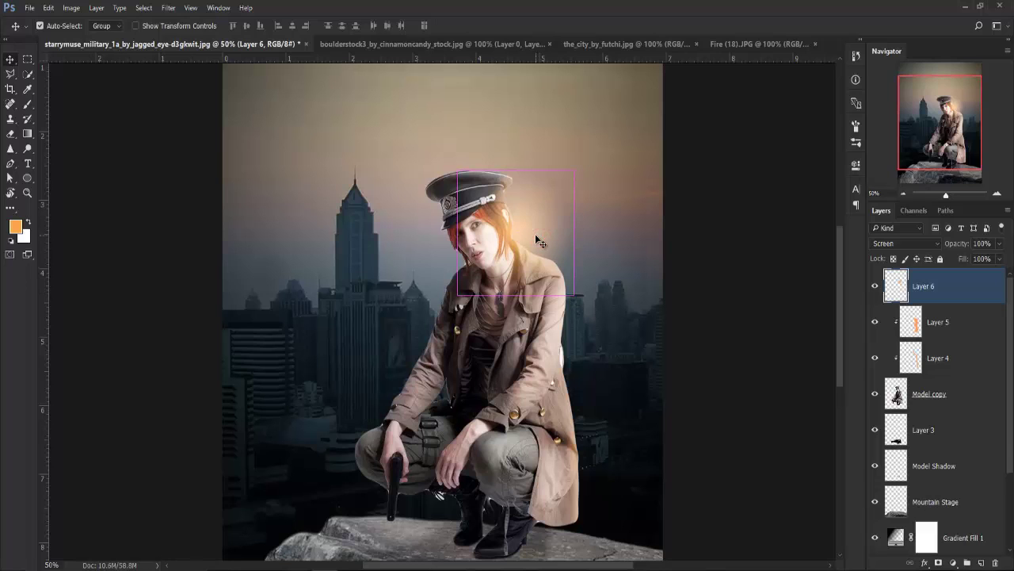
{"action": "key", "text": "ctrl+j"}
{"action": "left_click_drag", "start_coordinate": [538, 241], "coordinate": [530, 232]}
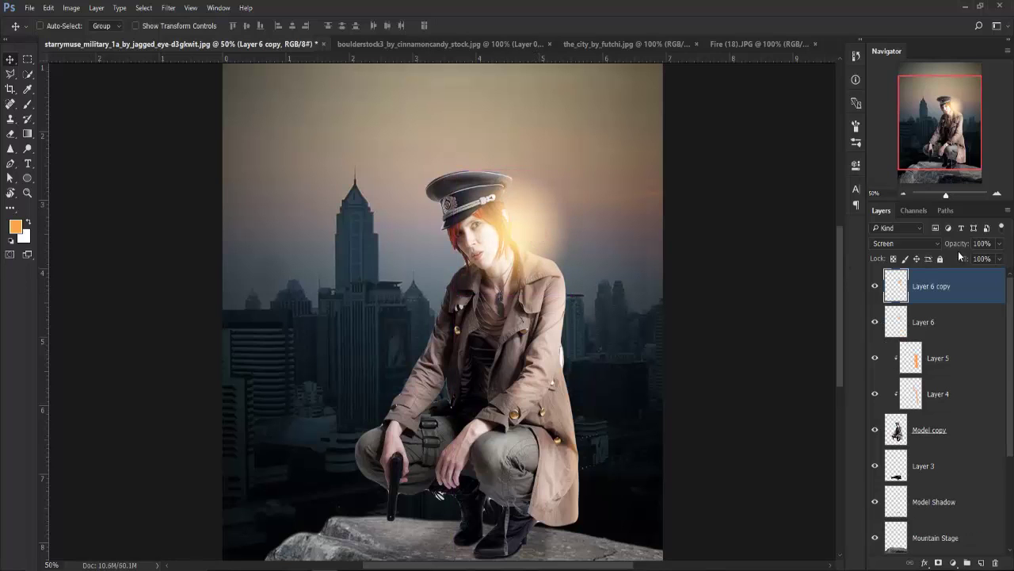
- Dim the glow copy to 67% and Layer 6 to 71%, then try both in Soft Light
{"action": "left_click_drag", "start_coordinate": [954, 246], "coordinate": [938, 247]}
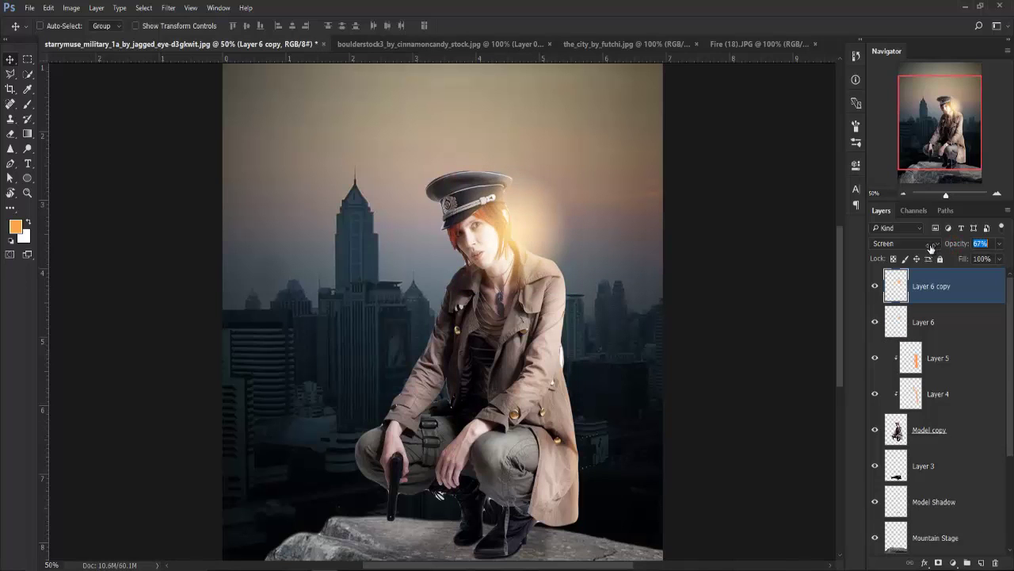
{"action": "left_click", "coordinate": [939, 309]}
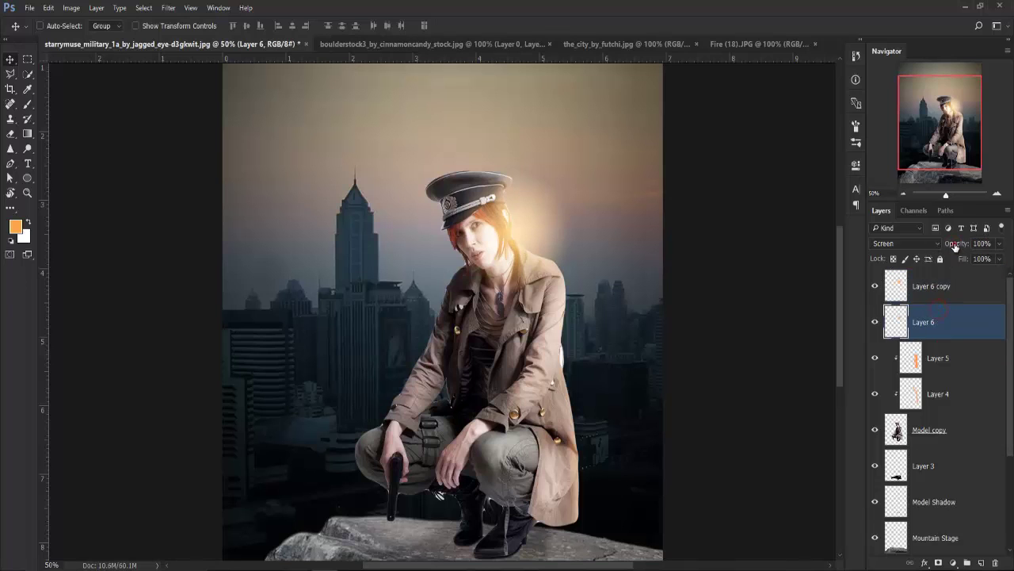
{"action": "left_click_drag", "start_coordinate": [955, 246], "coordinate": [940, 243]}
{"action": "key", "text": "ctrl+minus"}
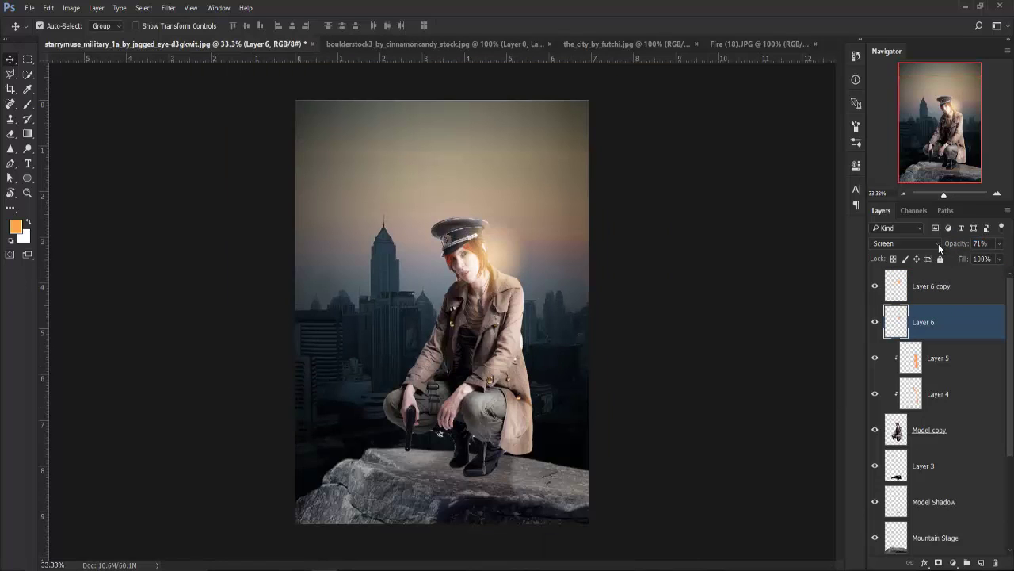
{"action": "left_click", "coordinate": [962, 287], "text": "shift"}
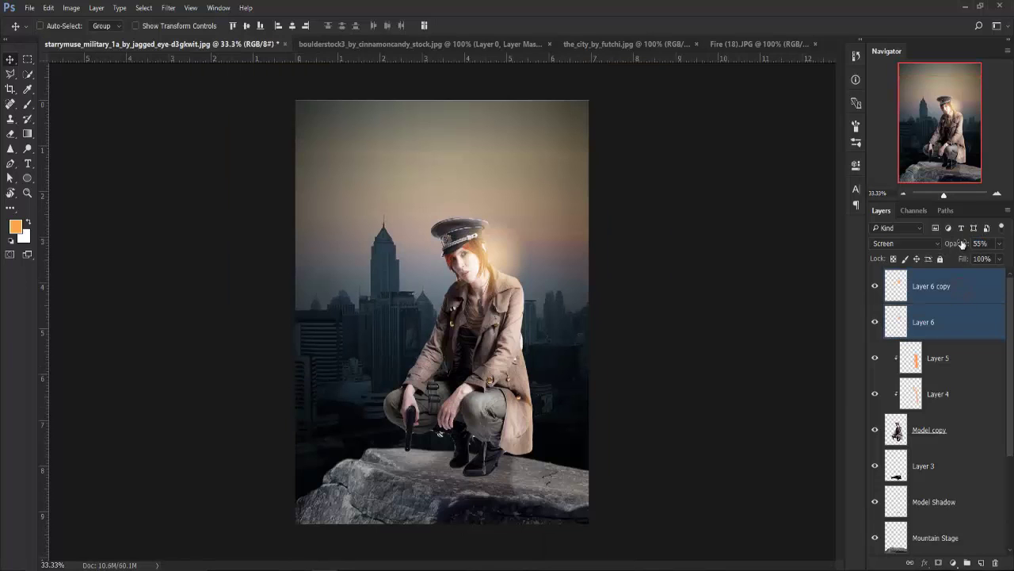
{"action": "left_click_drag", "start_coordinate": [960, 245], "coordinate": [935, 242]}
{"action": "left_click", "coordinate": [935, 242]}
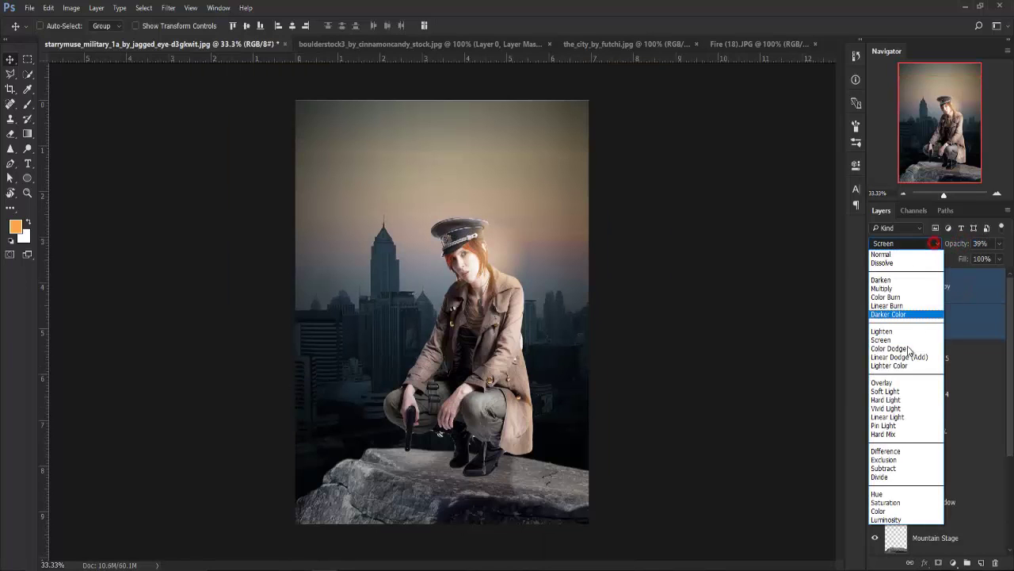
{"action": "left_click", "coordinate": [893, 391]}
- Try Lighten, then settle both glow layers on Screen at 49% opacity
{"action": "key", "text": "ctrl+plus"}
{"action": "mouse_move", "coordinate": [957, 242]}
{"action": "left_mouse_down"}
{"action": "mouse_move", "coordinate": [975, 244]}
{"action": "mouse_move", "coordinate": [928, 241]}
{"action": "left_mouse_up"}
{"action": "left_click", "coordinate": [903, 243]}
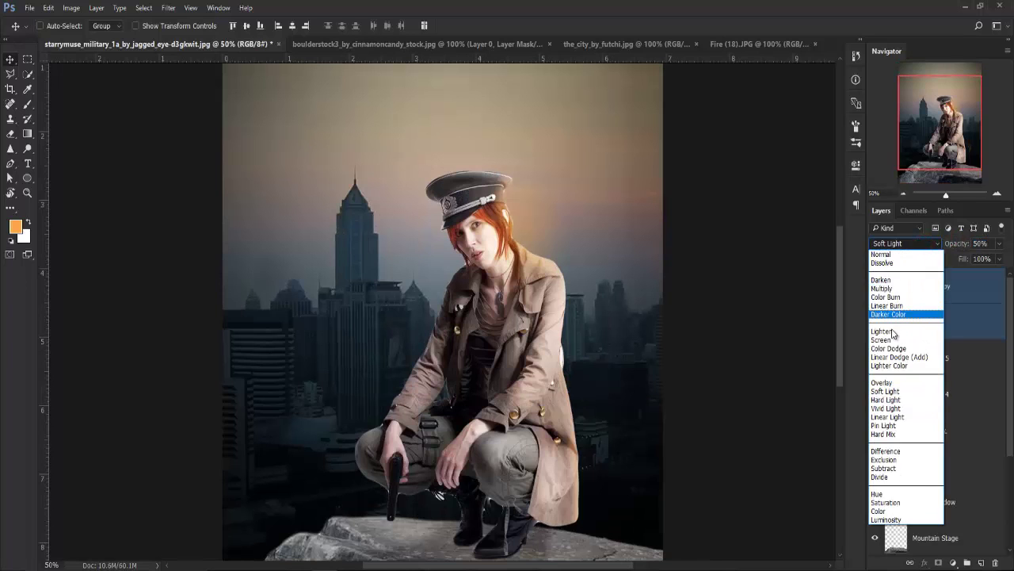
{"action": "left_click", "coordinate": [893, 327]}
{"action": "left_click", "coordinate": [912, 246]}
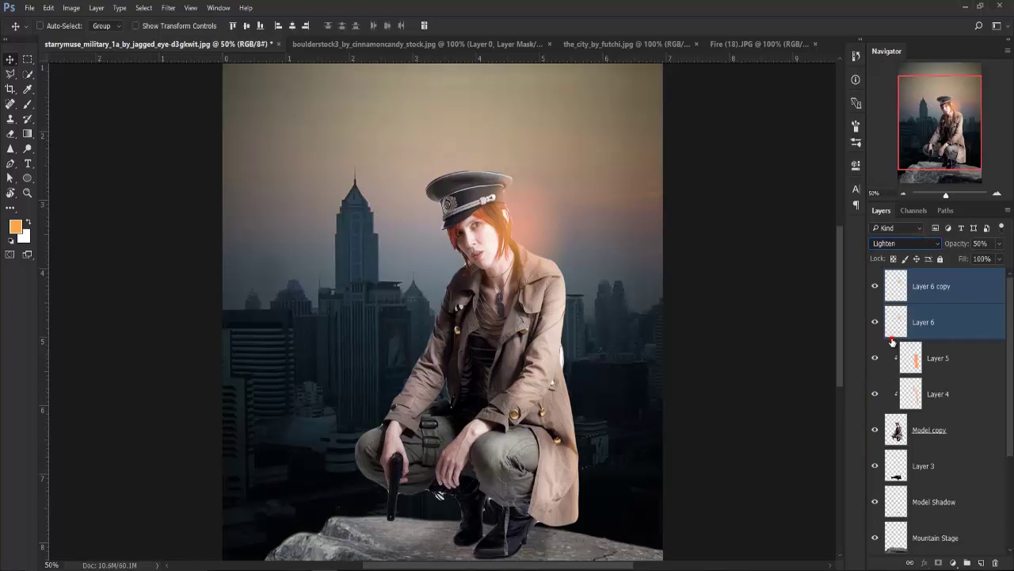
{"action": "left_click_drag", "start_coordinate": [962, 243], "coordinate": [950, 242]}
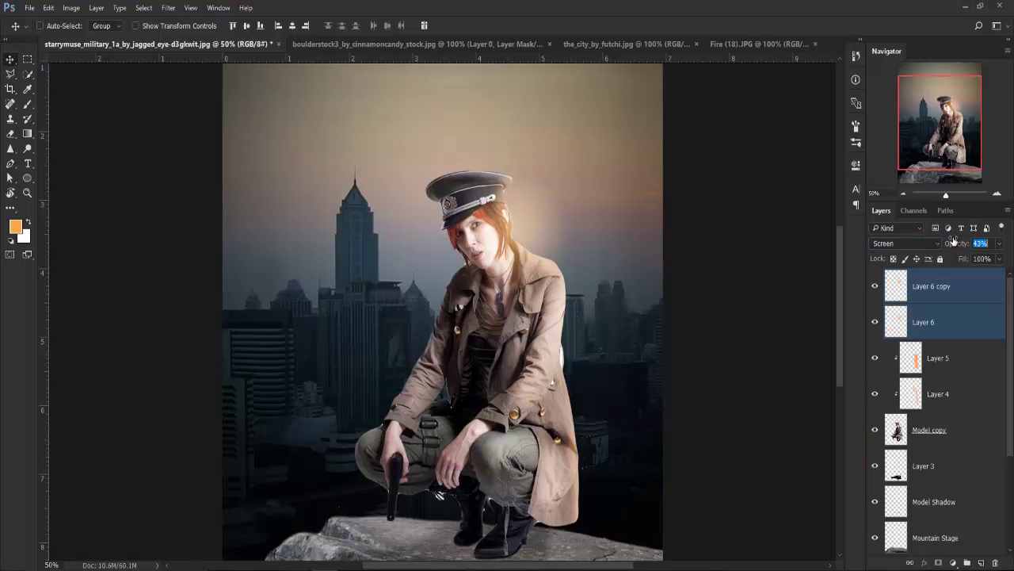
{"action": "key", "text": "ctrl+minus"}
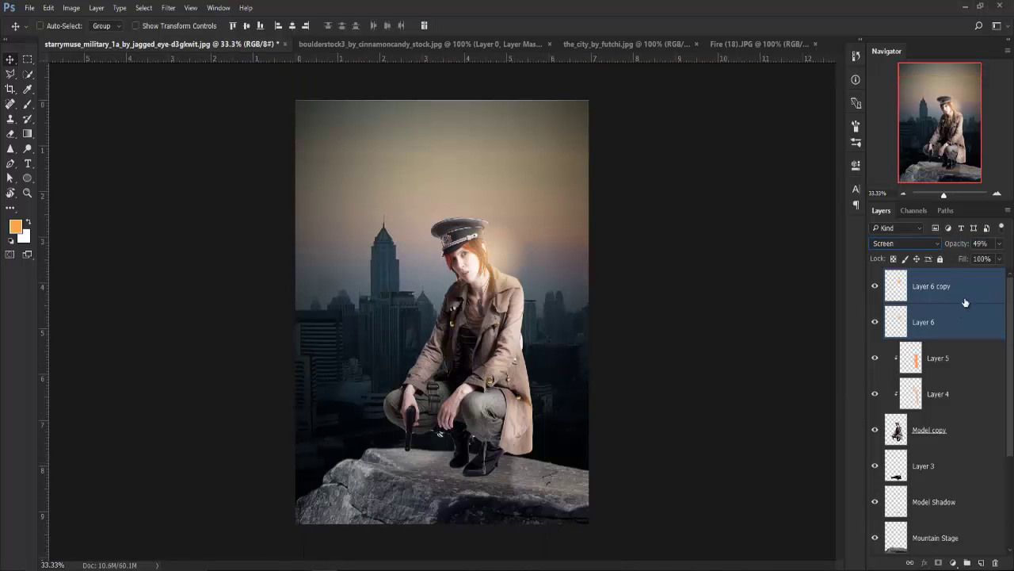
{"action": "left_click", "coordinate": [965, 296]}
{"action": "left_click", "coordinate": [71, 8]}
{"action": "mouse_move", "coordinate": [88, 36]}
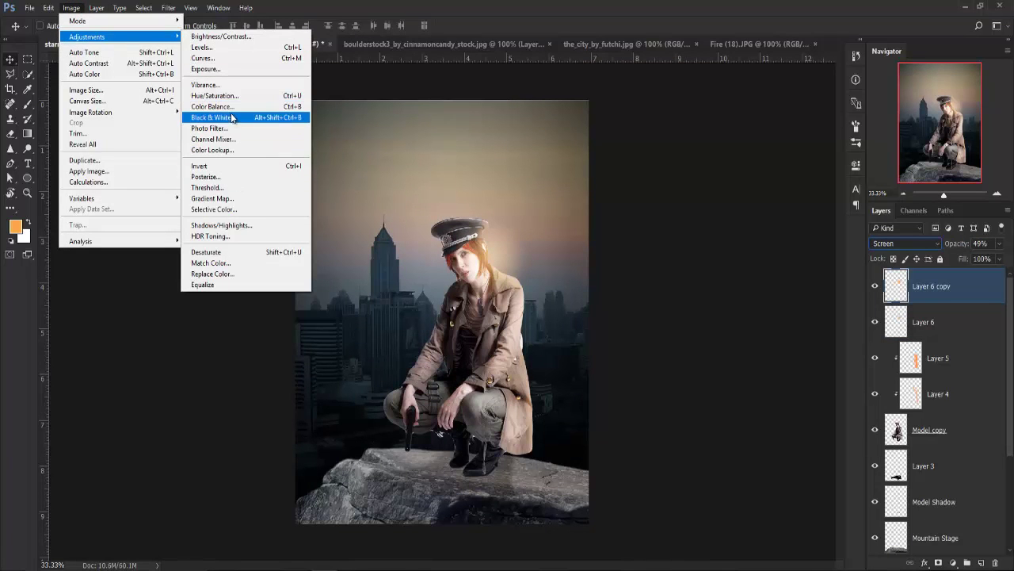
- Apply Shadows/Highlights to Layer 6 copy: Shadows 53%, Radius 25 px, Highlights 21%
{"action": "left_click", "coordinate": [242, 226]}
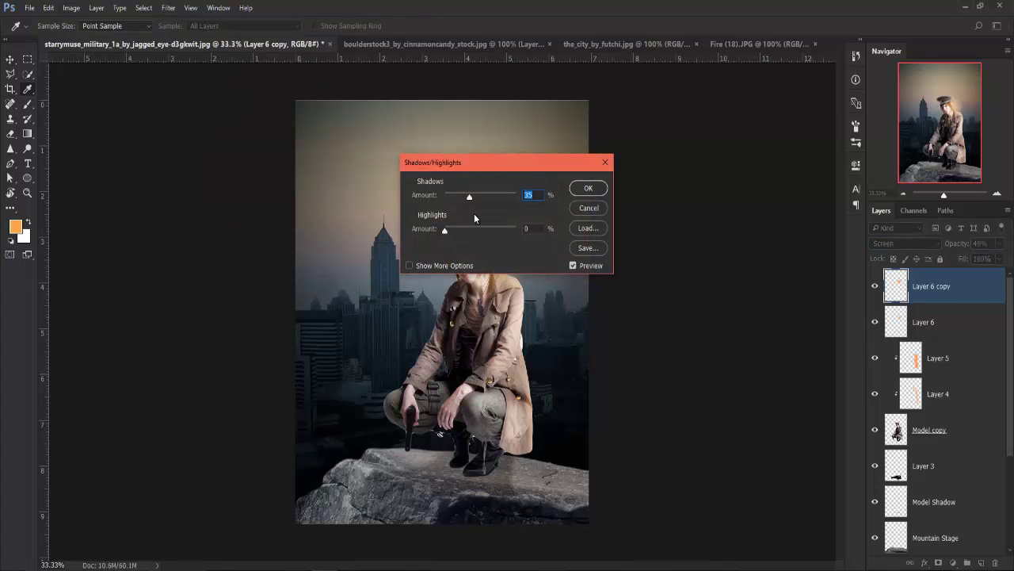
{"action": "left_click", "coordinate": [420, 267]}
{"action": "mouse_move", "coordinate": [482, 162]}
{"action": "left_mouse_down"}
{"action": "mouse_move", "coordinate": [604, 177]}
{"action": "mouse_move", "coordinate": [600, 212]}
{"action": "mouse_move", "coordinate": [576, 240]}
{"action": "left_mouse_up"}
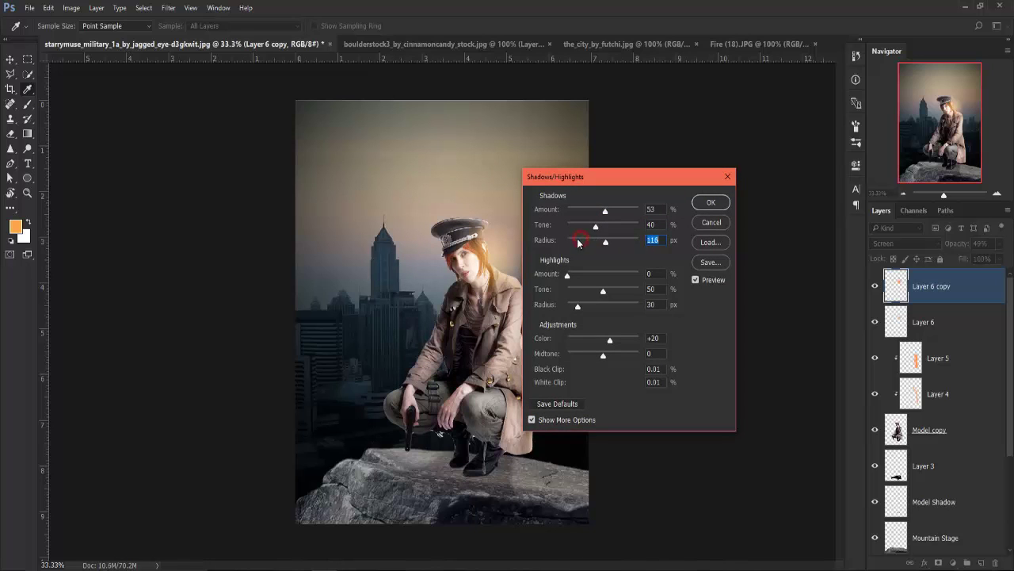
{"action": "left_click_drag", "start_coordinate": [568, 275], "coordinate": [605, 292]}
{"action": "left_click_drag", "start_coordinate": [590, 275], "coordinate": [612, 276]}
{"action": "mouse_move", "coordinate": [577, 308]}
{"action": "left_mouse_down"}
{"action": "mouse_move", "coordinate": [603, 307]}
{"action": "mouse_move", "coordinate": [607, 341]}
{"action": "left_mouse_up"}
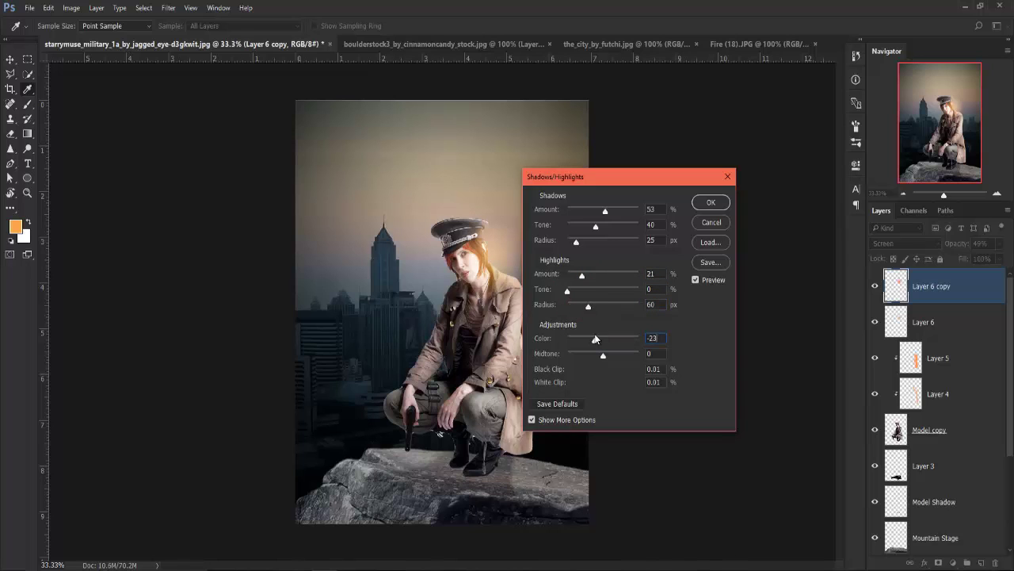
{"action": "left_click", "coordinate": [709, 203]}
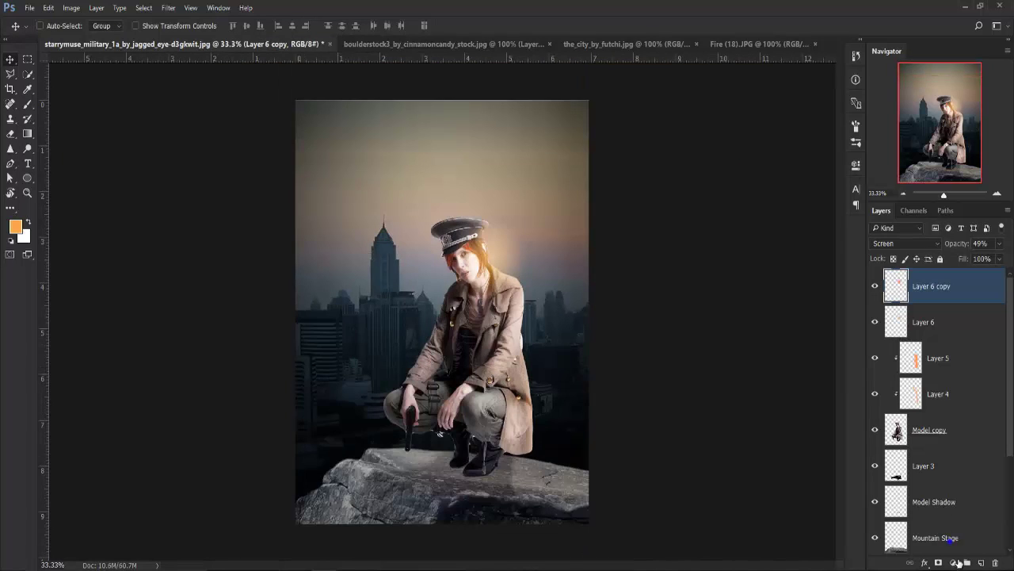
- Add a Color Balance adjustment layer above Layer 6 copy and nudge the midtone sliders
{"action": "right_click", "coordinate": [949, 541]}
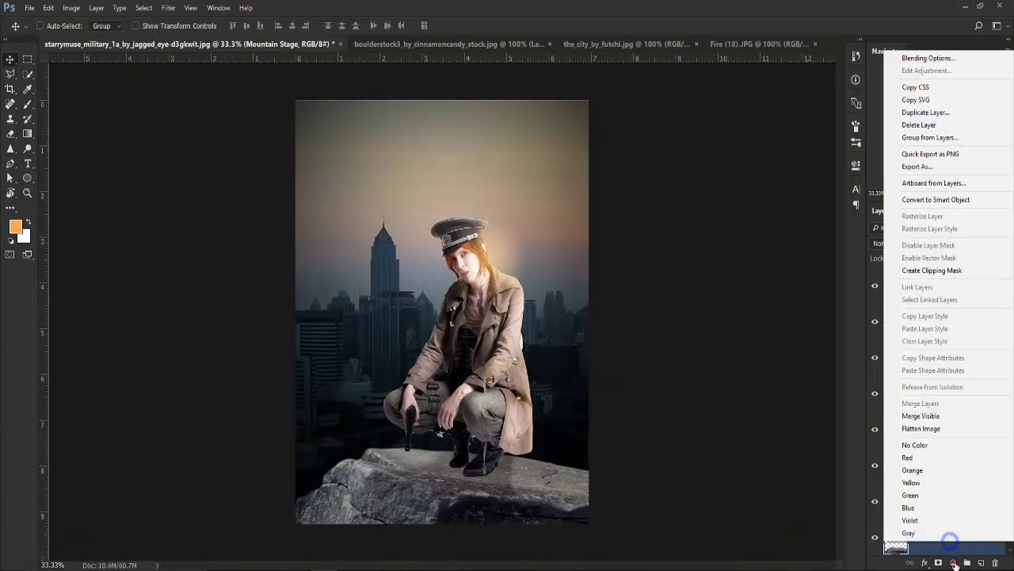
{"action": "left_click", "coordinate": [954, 563]}
{"action": "left_click", "coordinate": [955, 437]}
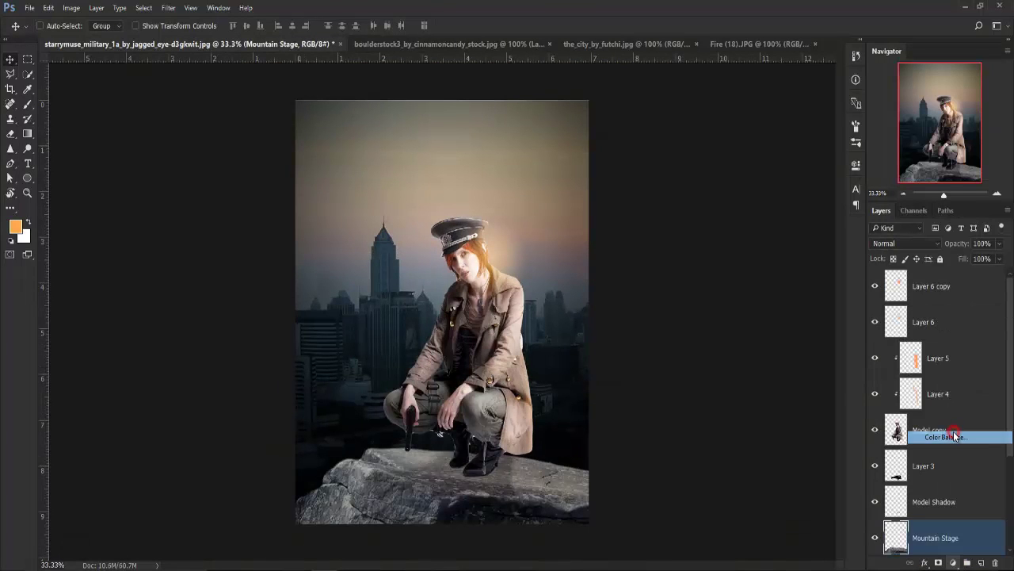
{"action": "key", "text": "ctrl+z"}
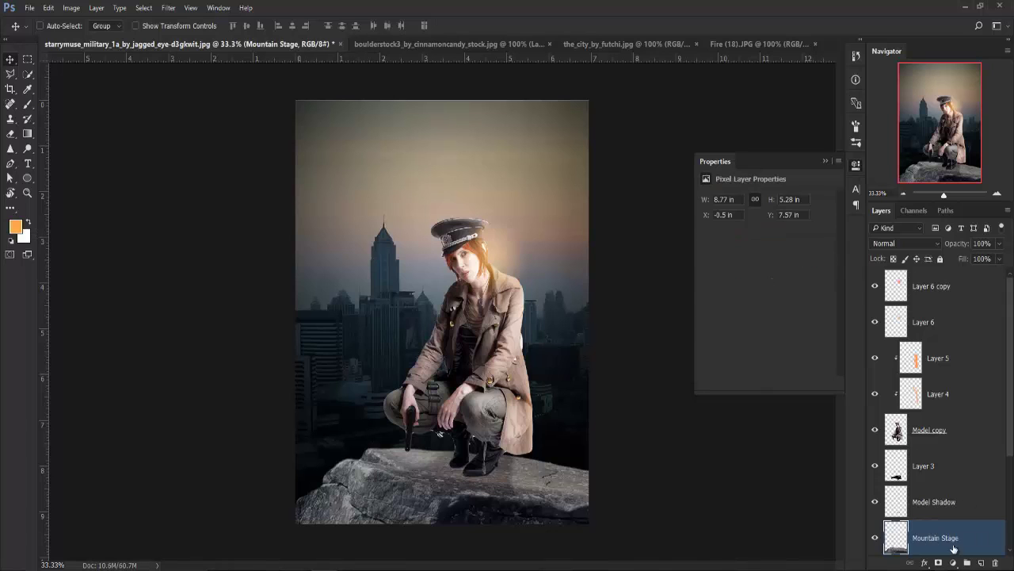
{"action": "left_click", "coordinate": [966, 294]}
{"action": "left_click", "coordinate": [954, 563]}
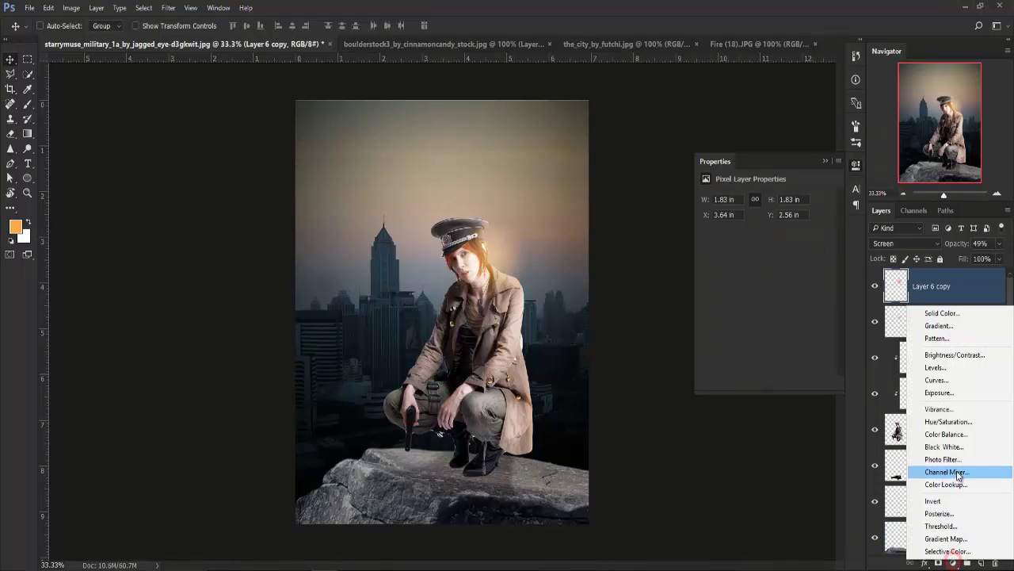
{"action": "left_click", "coordinate": [957, 432]}
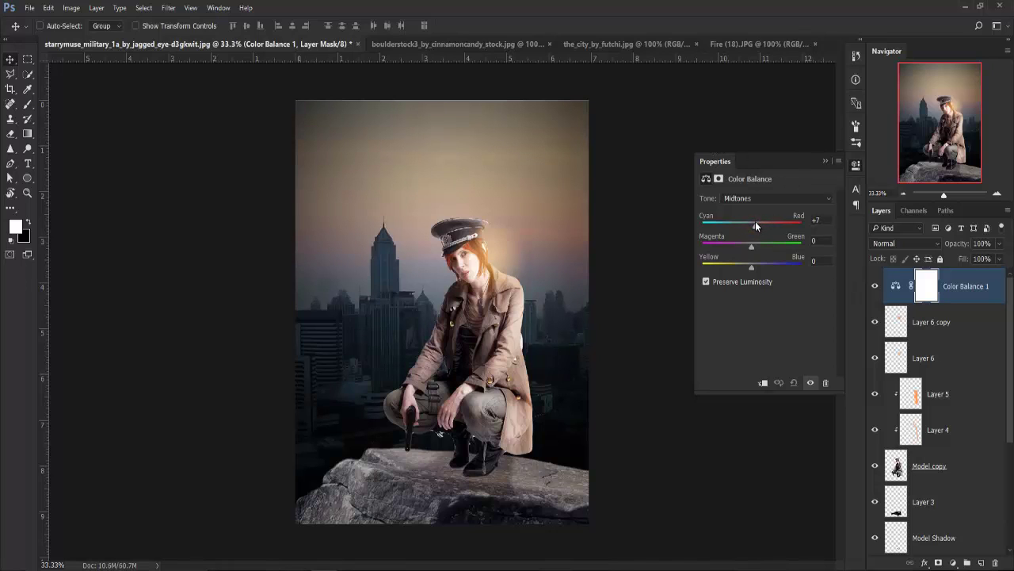
{"action": "left_click_drag", "start_coordinate": [754, 223], "coordinate": [756, 222]}
{"action": "left_click_drag", "start_coordinate": [753, 247], "coordinate": [758, 249]}
{"action": "left_click_drag", "start_coordinate": [748, 267], "coordinate": [752, 263]}
- Shift the shadows toward cyan and green, and set the highlights to -3, -10, -20
{"action": "left_click", "coordinate": [758, 202]}
{"action": "left_click_drag", "start_coordinate": [748, 225], "coordinate": [748, 224]}
{"action": "left_click_drag", "start_coordinate": [752, 244], "coordinate": [753, 243]}
{"action": "left_click", "coordinate": [761, 198]}
{"action": "left_click", "coordinate": [751, 228]}
{"action": "left_click_drag", "start_coordinate": [750, 250], "coordinate": [745, 252]}
{"action": "left_click_drag", "start_coordinate": [743, 264], "coordinate": [738, 264]}
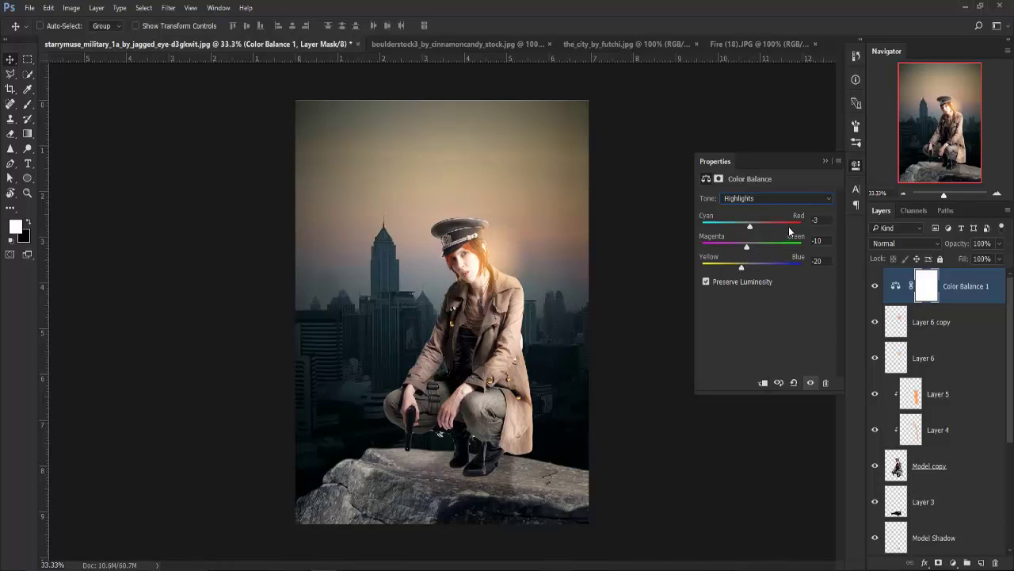
{"action": "left_click", "coordinate": [824, 161]}
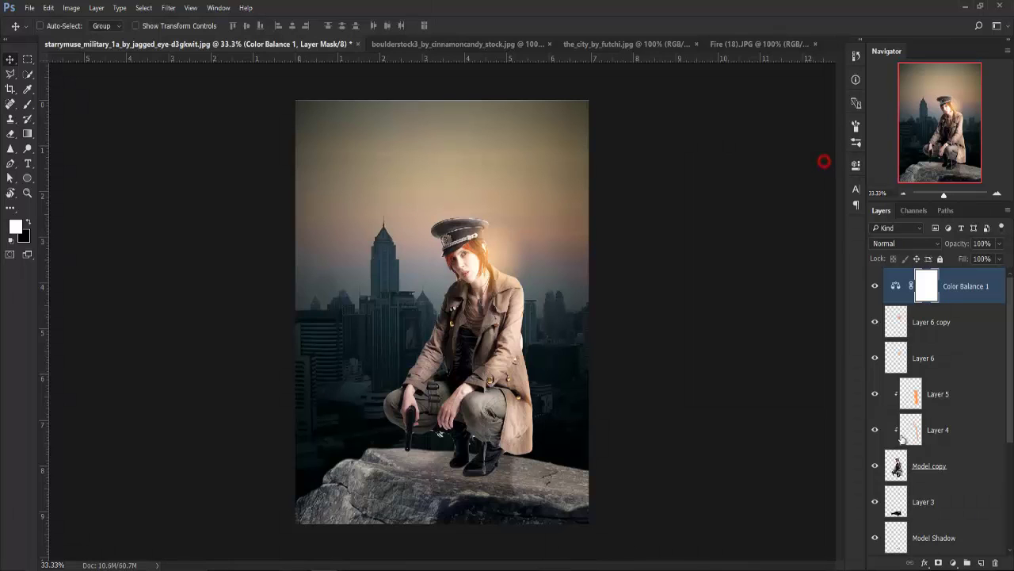
- Open the Camera Raw Filter on Mountain Stage and brush over the boulder's left face
{"action": "left_click", "coordinate": [932, 502]}
{"action": "scroll", "coordinate": [934, 492], "scroll_direction": "down", "scroll_amount": 2}
{"action": "left_click", "coordinate": [936, 512]}
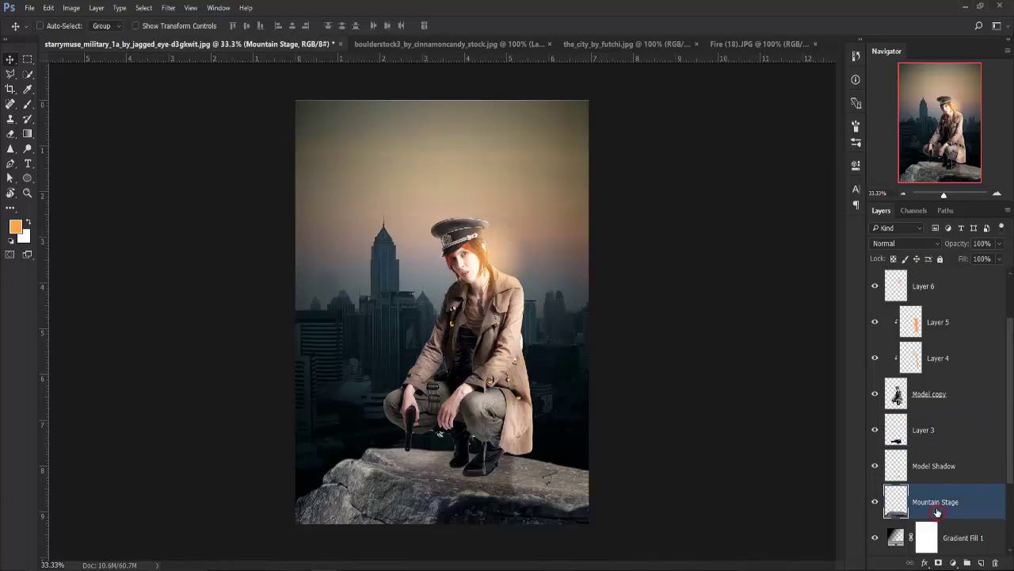
{"action": "key", "text": "ctrl+shift+a"}
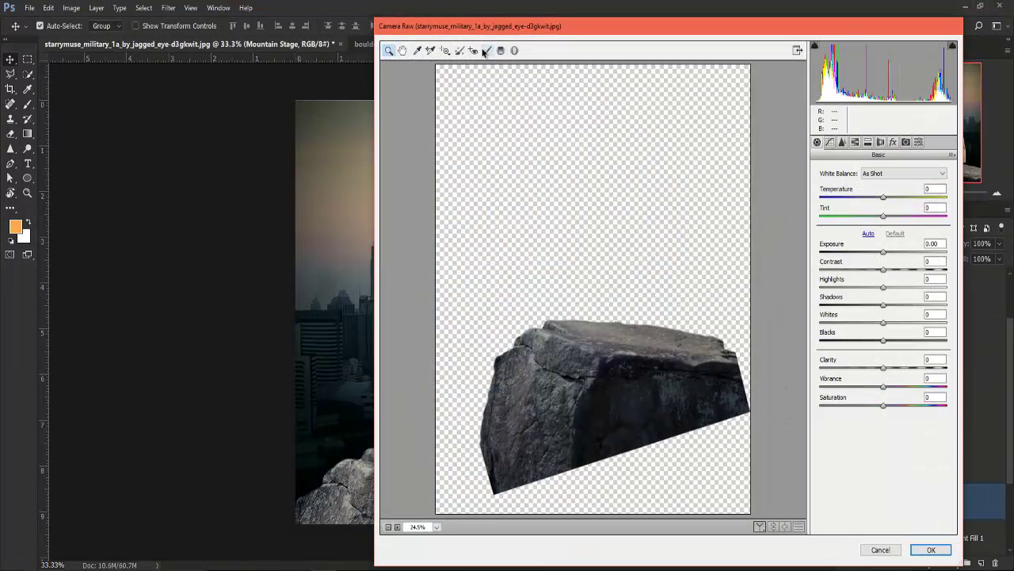
{"action": "left_click", "coordinate": [474, 50]}
{"action": "mouse_move", "coordinate": [540, 432]}
{"action": "left_mouse_down"}
{"action": "mouse_move", "coordinate": [574, 356]}
{"action": "mouse_move", "coordinate": [464, 486]}
{"action": "mouse_move", "coordinate": [537, 369]}
{"action": "mouse_move", "coordinate": [610, 404]}
{"action": "mouse_move", "coordinate": [678, 412]}
{"action": "mouse_move", "coordinate": [745, 397]}
{"action": "left_mouse_up"}
- Reset the Adjustment Brush exposure, temperature, tint, contrast, highlights, shadows, whites, blacks and clarity to 0
{"action": "left_click", "coordinate": [922, 221]}
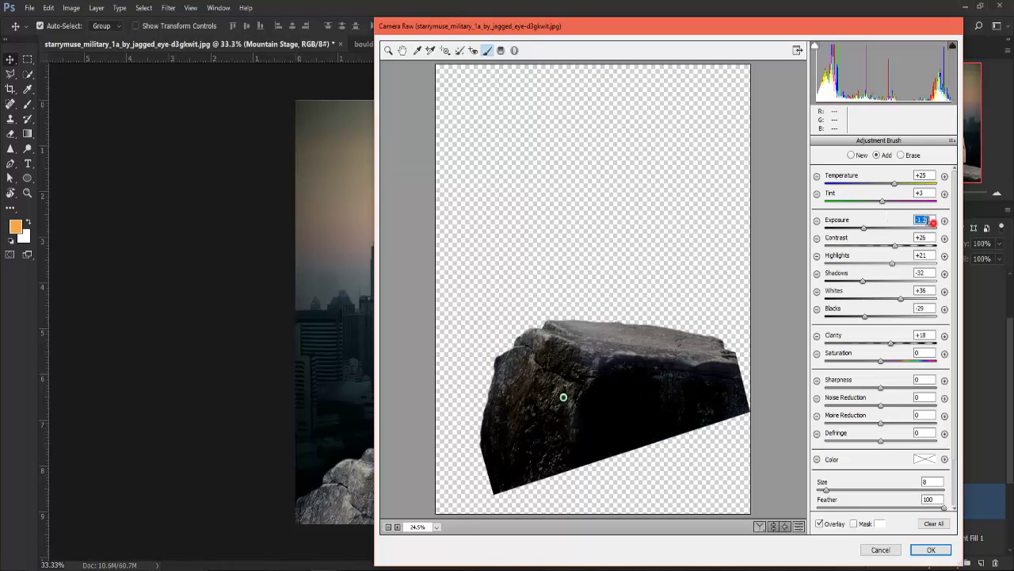
{"action": "type", "text": "0"}
{"action": "left_click", "coordinate": [923, 175]}
{"action": "type", "text": "0"}
{"action": "left_click", "coordinate": [922, 193]}
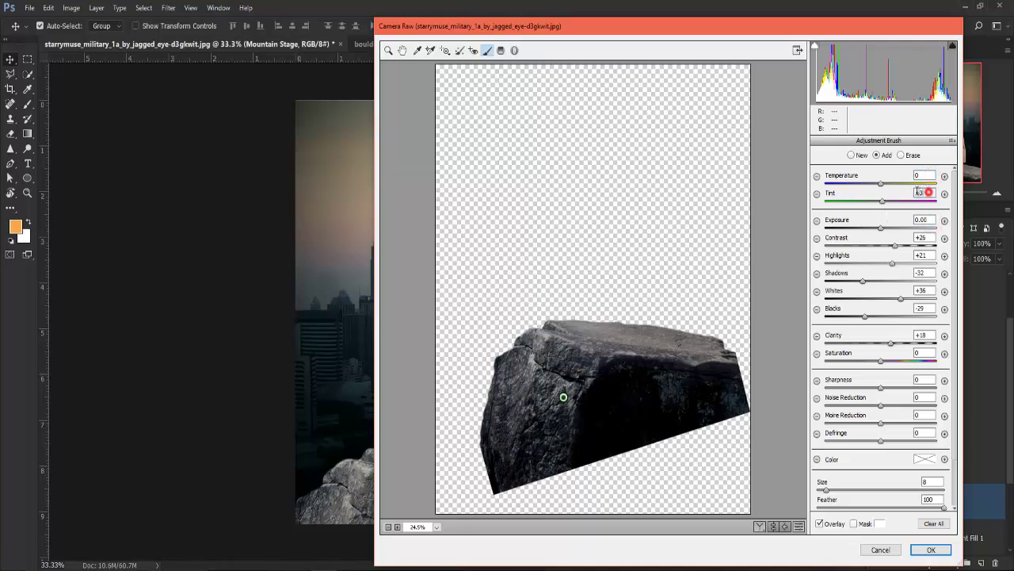
{"action": "type", "text": "0"}
{"action": "left_click", "coordinate": [922, 254]}
{"action": "type", "text": "0"}
{"action": "left_click", "coordinate": [921, 237]}
{"action": "type", "text": "0"}
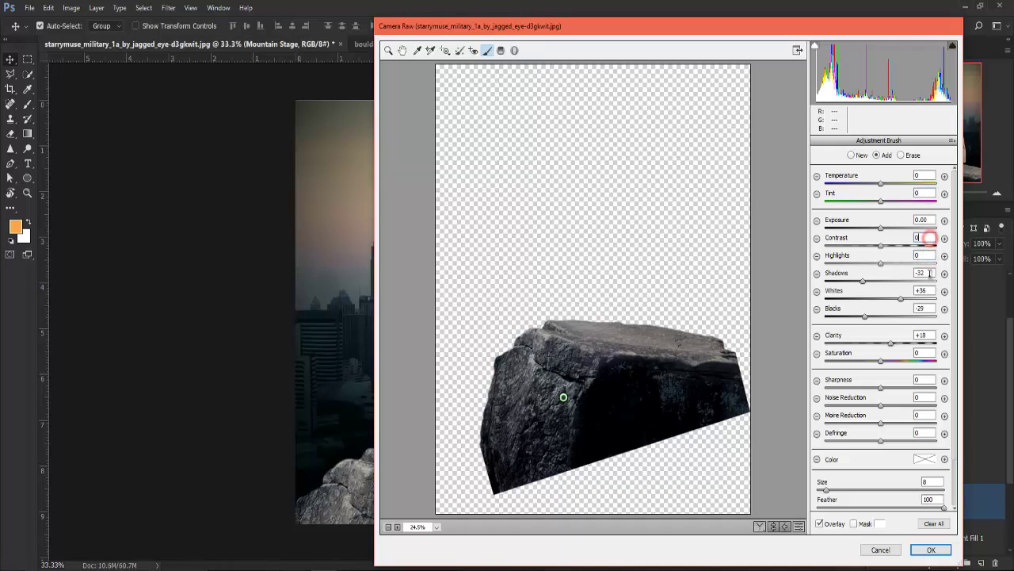
{"action": "left_click", "coordinate": [922, 272]}
{"action": "type", "text": "0"}
{"action": "left_click", "coordinate": [921, 290]}
{"action": "type", "text": "0"}
{"action": "left_click", "coordinate": [922, 335]}
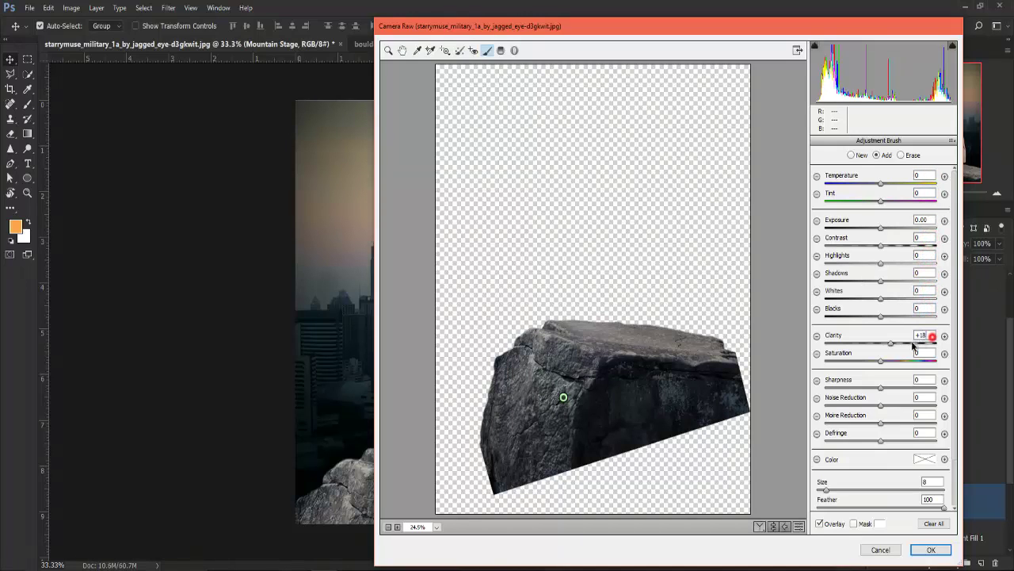
{"action": "type", "text": "0"}
- Lower the brushed area's exposure, add clarity and deeper shadows, then apply the filter
{"action": "mouse_move", "coordinate": [881, 227]}
{"action": "left_mouse_down"}
{"action": "mouse_move", "coordinate": [865, 227]}
{"action": "mouse_move", "coordinate": [893, 245]}
{"action": "left_mouse_up"}
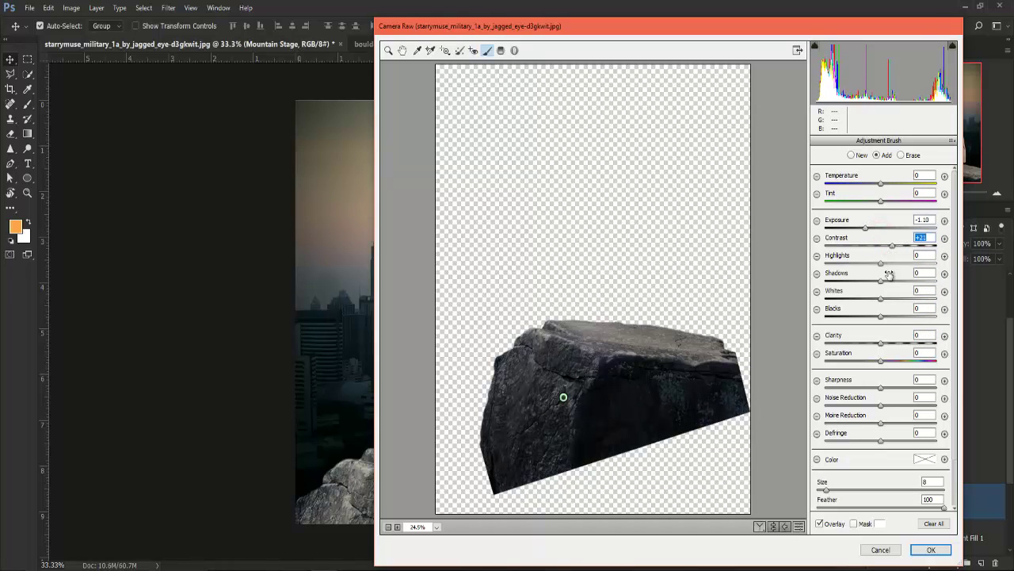
{"action": "left_click_drag", "start_coordinate": [880, 343], "coordinate": [887, 345]}
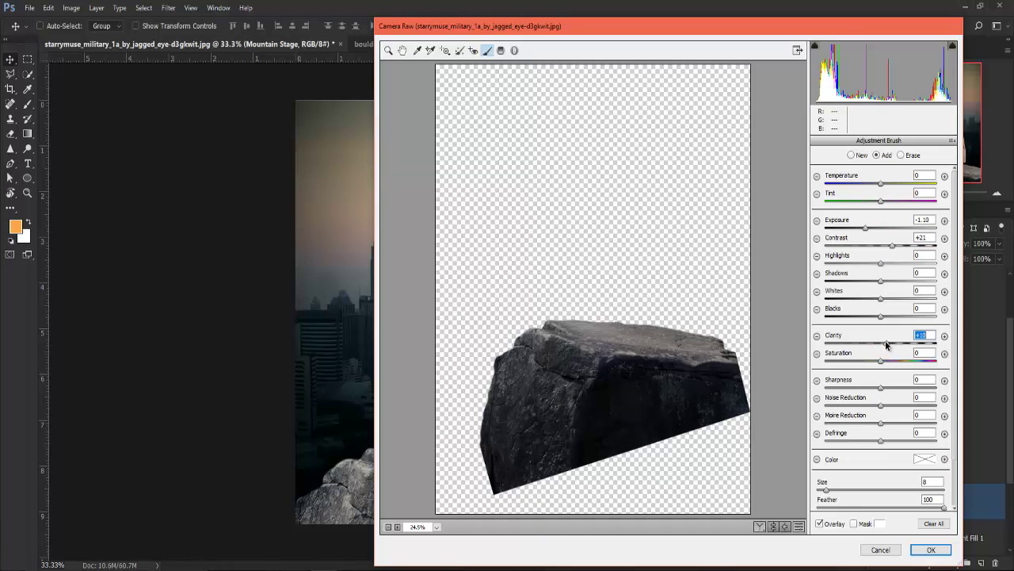
{"action": "mouse_move", "coordinate": [880, 281]}
{"action": "left_mouse_down"}
{"action": "mouse_move", "coordinate": [867, 281]}
{"action": "mouse_move", "coordinate": [883, 284]}
{"action": "left_mouse_up"}
{"action": "left_click", "coordinate": [932, 549]}
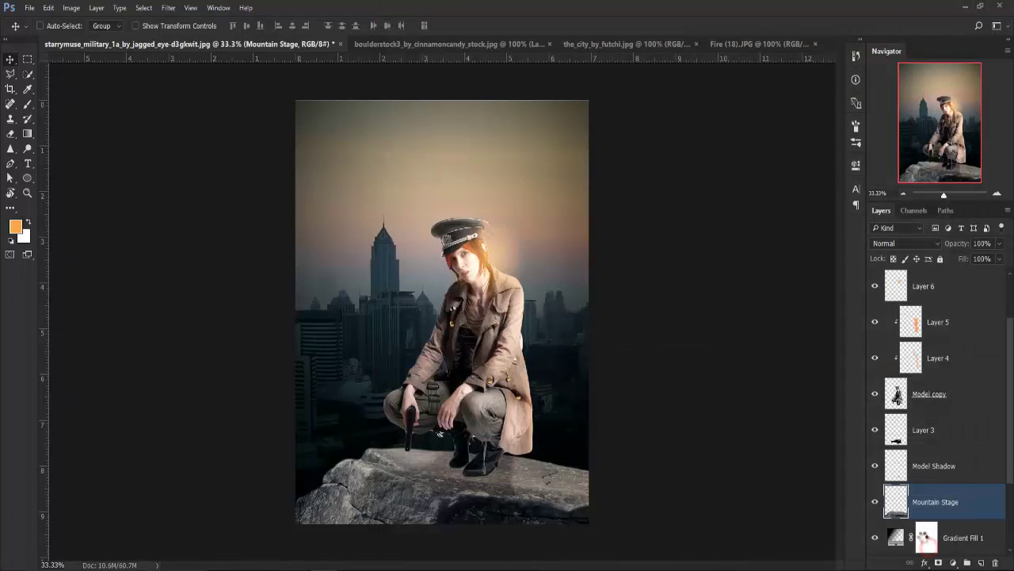
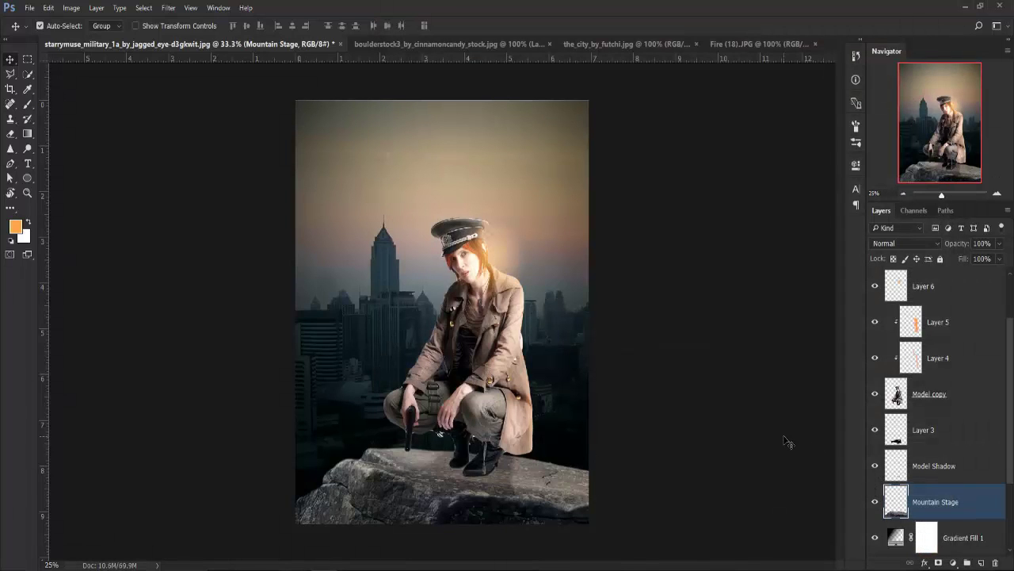
- Select Layer 6 and Layer 6 copy together and drop their opacity to 34%
{"action": "key", "text": "ctrl+plus"}
{"action": "left_click", "coordinate": [950, 324]}
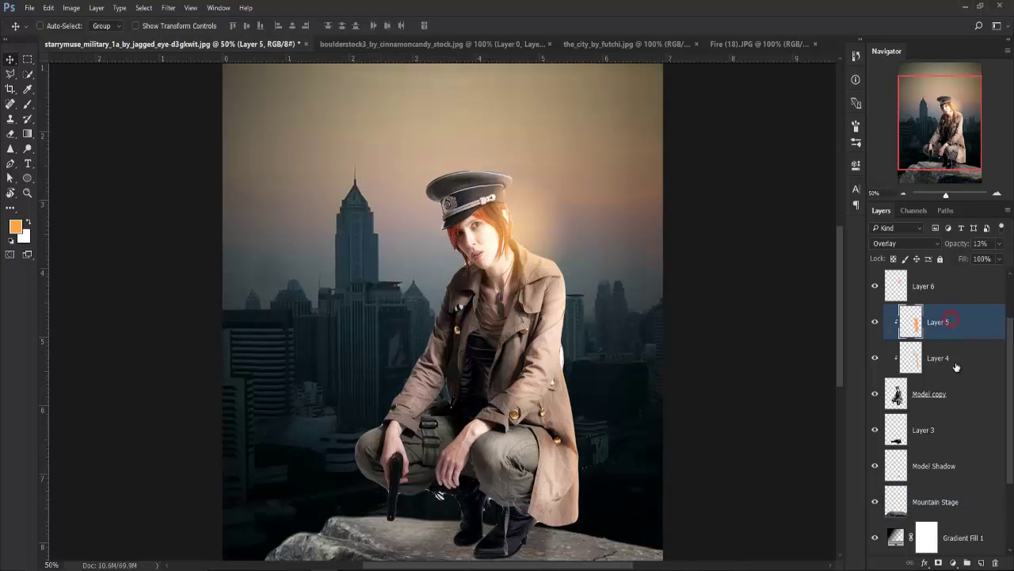
{"action": "left_click", "coordinate": [953, 359], "text": "shift"}
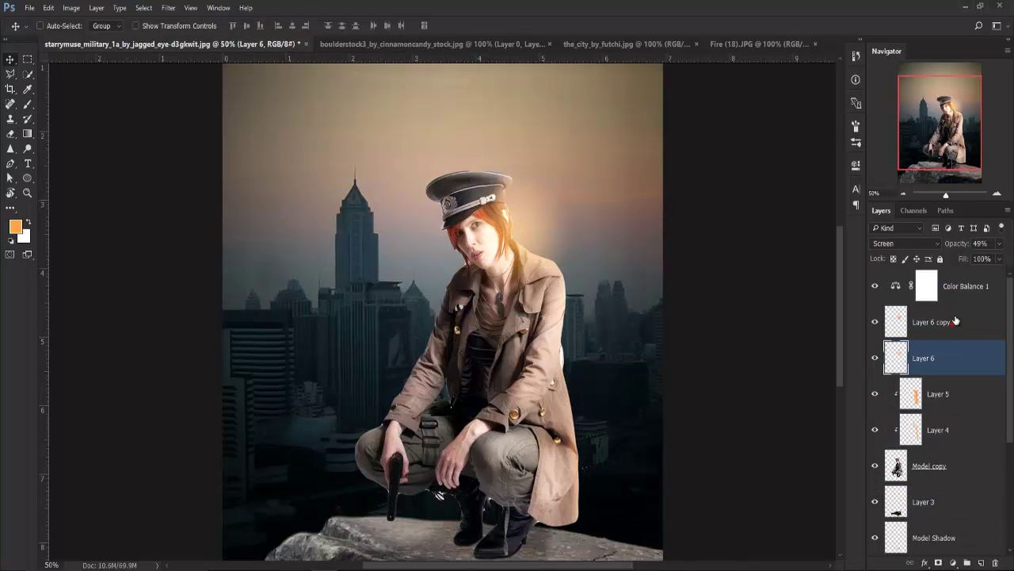
{"action": "left_click", "coordinate": [956, 320], "text": "shift"}
{"action": "left_click_drag", "start_coordinate": [967, 243], "coordinate": [956, 245]}
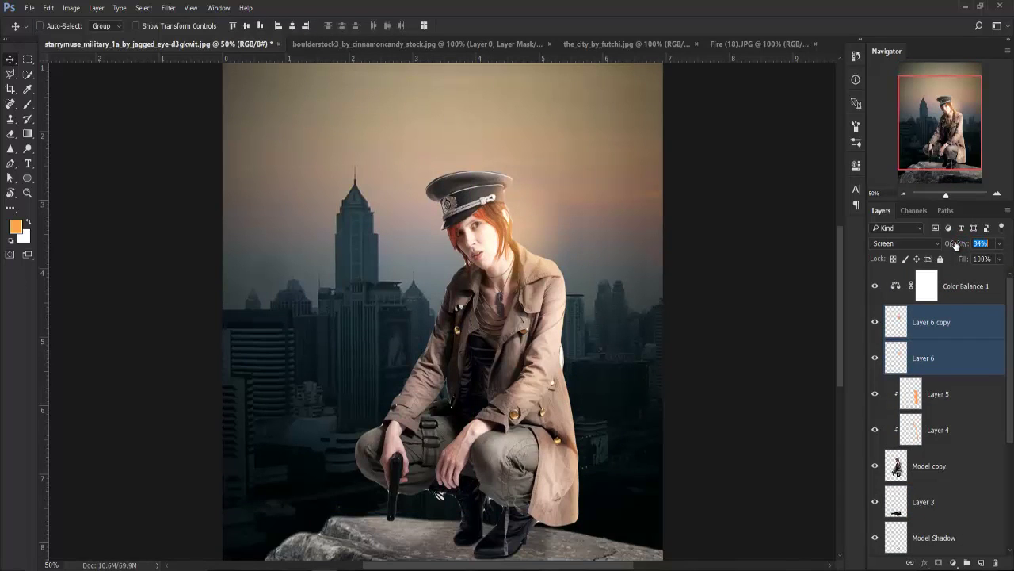
{"action": "key", "text": "ctrl+minus"}
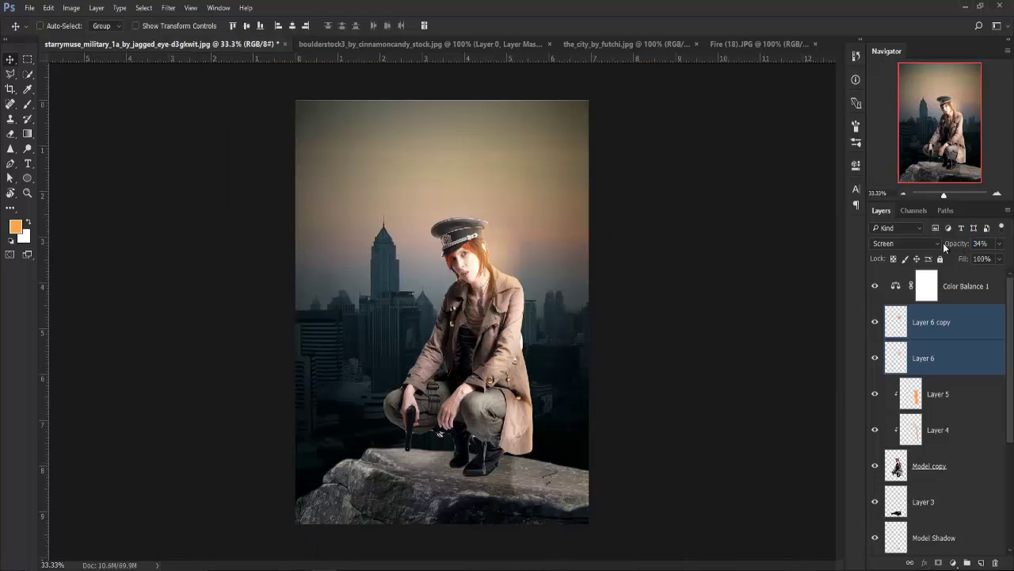
- Bring the Fire (18).JPG embers into the composite and scale them to cover the canvas
{"action": "left_click", "coordinate": [712, 46]}
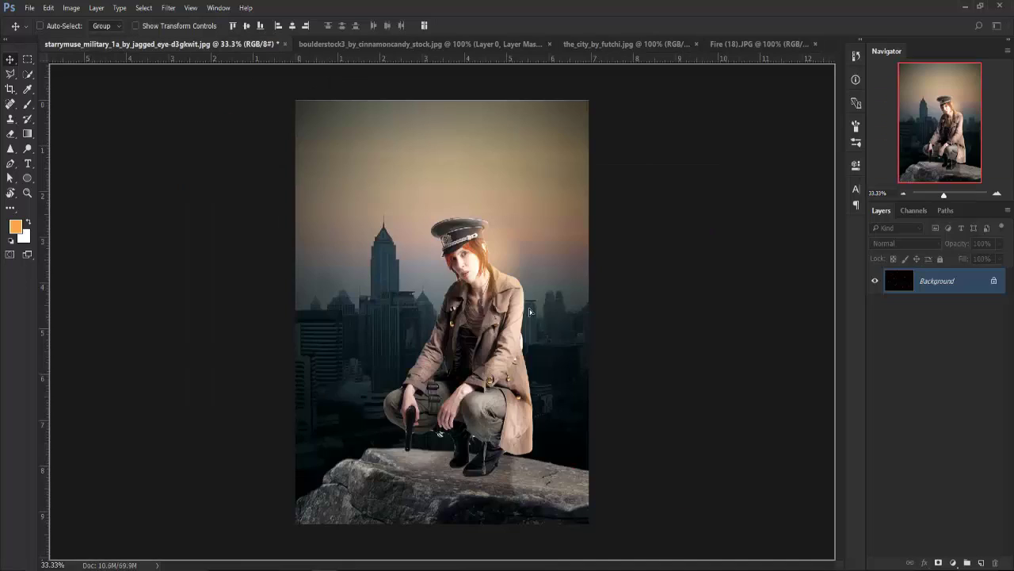
{"action": "left_click_drag", "start_coordinate": [218, 71], "coordinate": [476, 331]}
{"action": "mouse_move", "coordinate": [584, 347]}
{"action": "left_mouse_down"}
{"action": "mouse_move", "coordinate": [468, 190]}
{"action": "mouse_move", "coordinate": [481, 180]}
{"action": "left_mouse_up"}
{"action": "key", "text": "ctrl+t"}
{"action": "left_click_drag", "start_coordinate": [463, 230], "coordinate": [880, 530]}
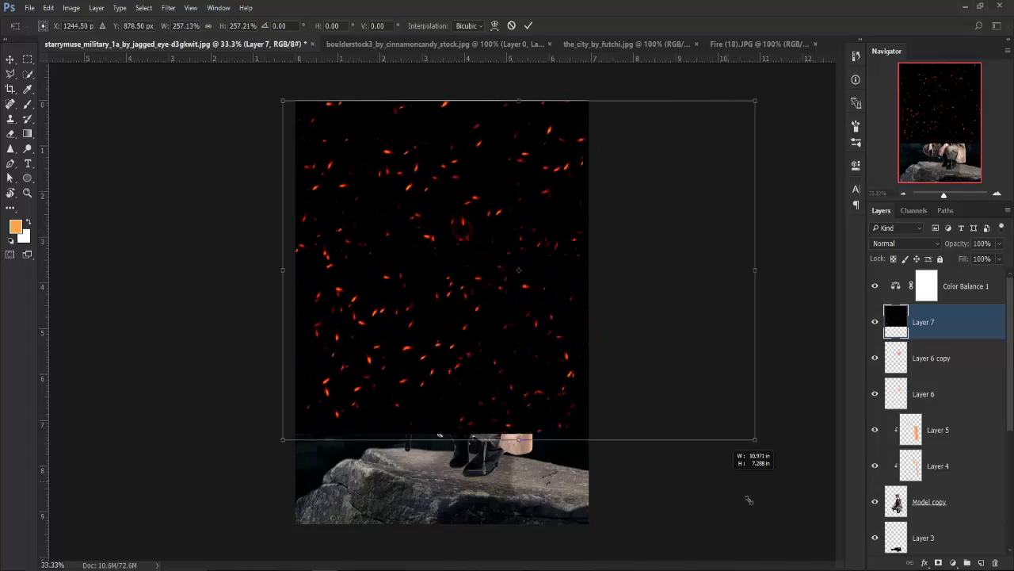
{"action": "key", "text": "Return"}
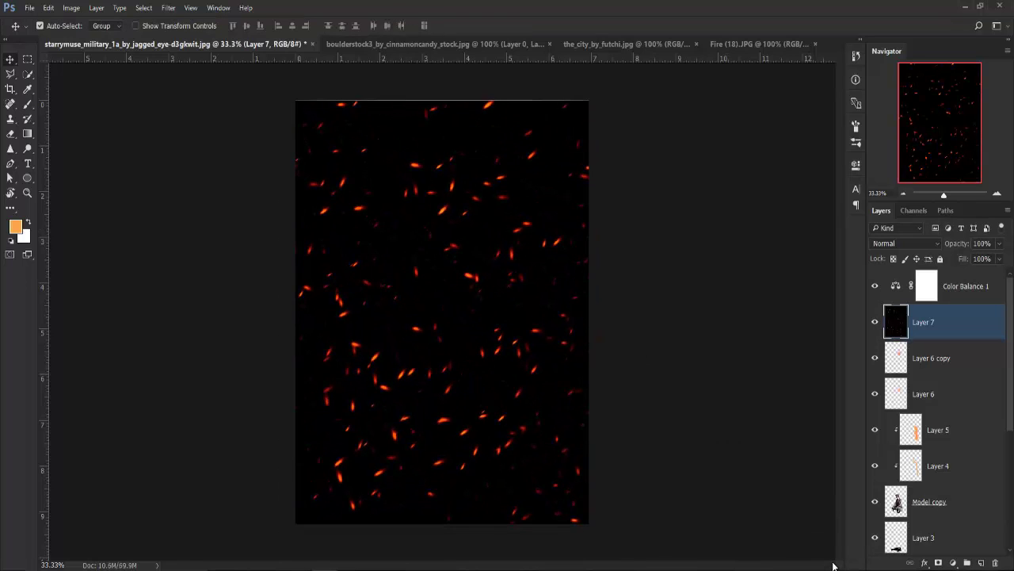
- Move the ember layer above Color Balance 1, reposition it, and blend it in Screen mode
{"action": "key", "text": "ctrl+bracketright"}
{"action": "key", "text": "ctrl+minus"}
{"action": "key", "text": "ctrl+minus"}
{"action": "mouse_move", "coordinate": [470, 360]}
{"action": "left_mouse_down"}
{"action": "mouse_move", "coordinate": [406, 338]}
{"action": "mouse_move", "coordinate": [406, 231]}
{"action": "left_mouse_up"}
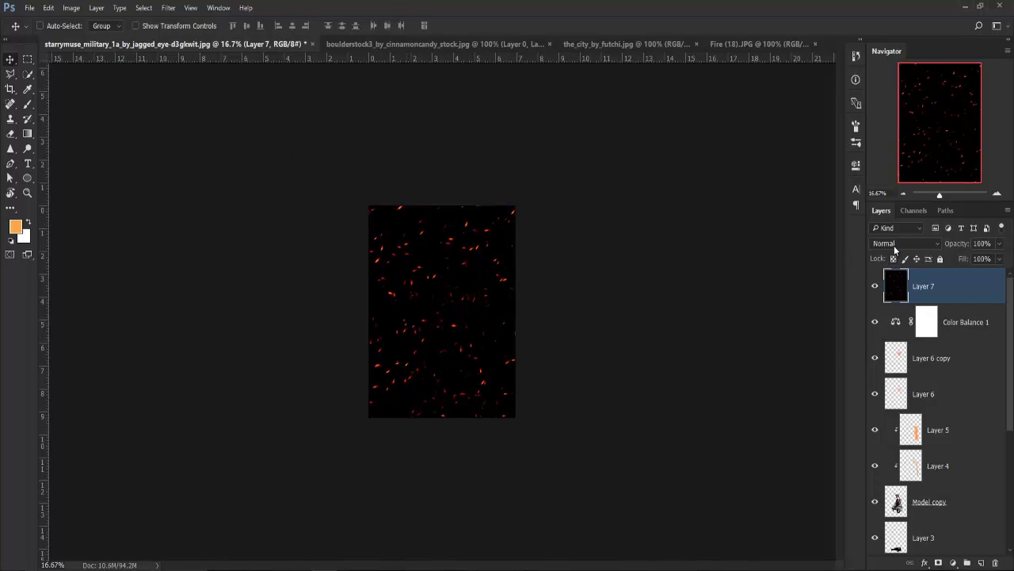
{"action": "left_click", "coordinate": [906, 243]}
{"action": "left_click", "coordinate": [880, 339]}
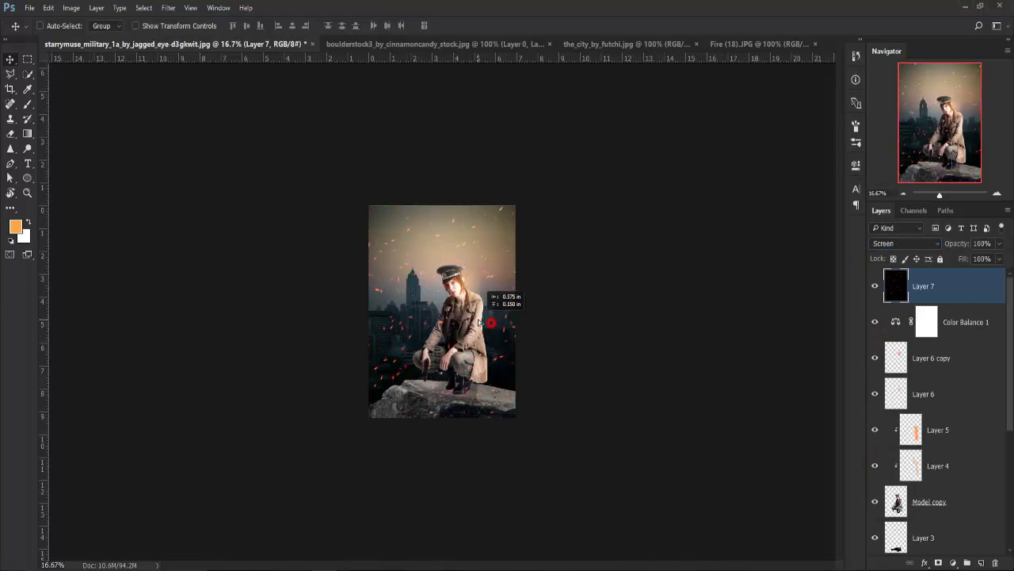
- Enlarge the Screen embers to about 177% and nudge them into place
{"action": "key", "text": "ctrl+plus"}
{"action": "key", "text": "ctrl+plus"}
{"action": "key", "text": "ctrl+minus"}
{"action": "key", "text": "ctrl+minus"}
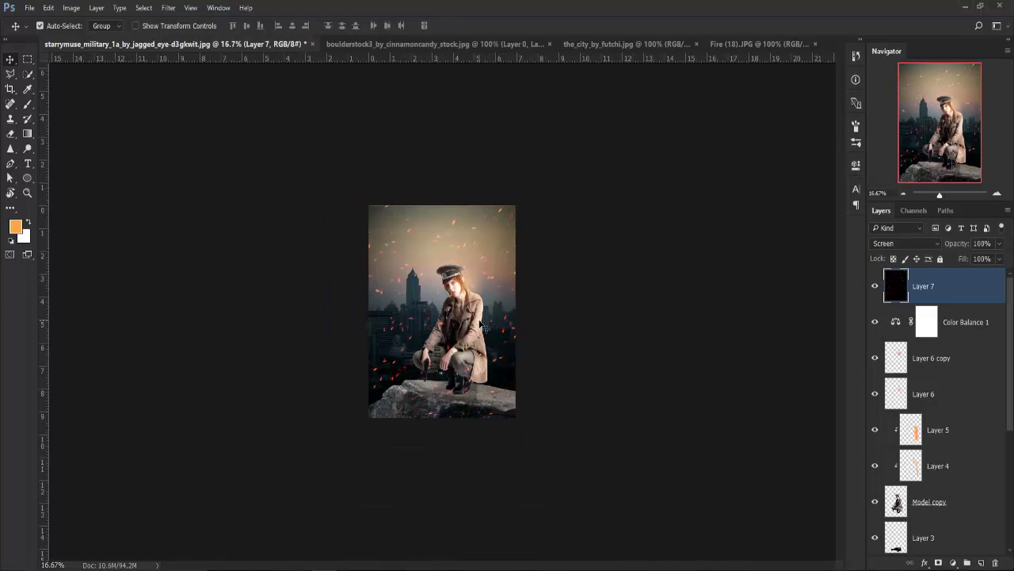
{"action": "key", "text": "ctrl+t"}
{"action": "key", "text": "ctrl+minus"}
{"action": "key", "text": "ctrl+minus"}
{"action": "left_click_drag", "start_coordinate": [513, 366], "coordinate": [578, 389]}
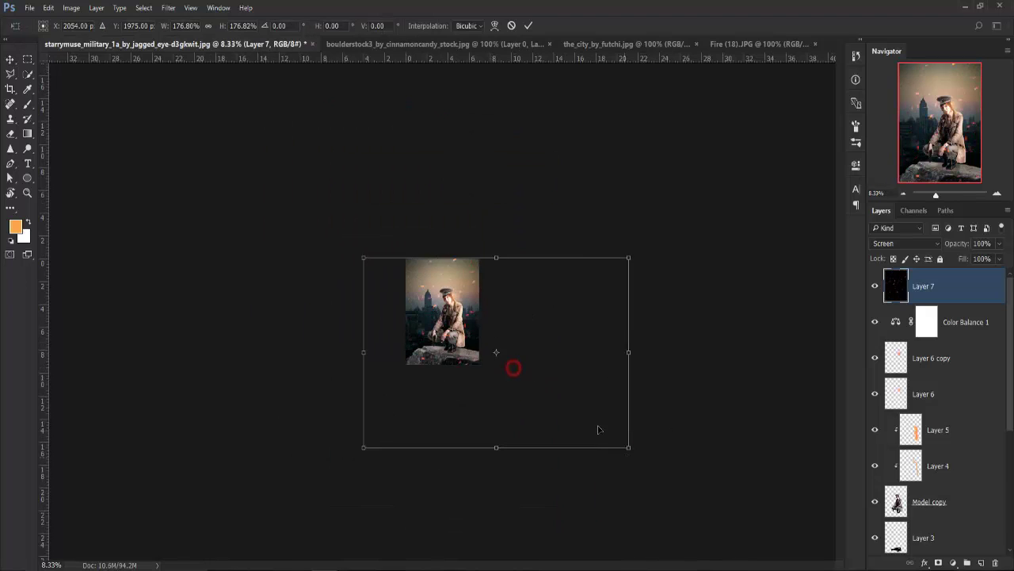
{"action": "key", "text": "ctrl+plus"}
{"action": "key", "text": "ctrl+plus"}
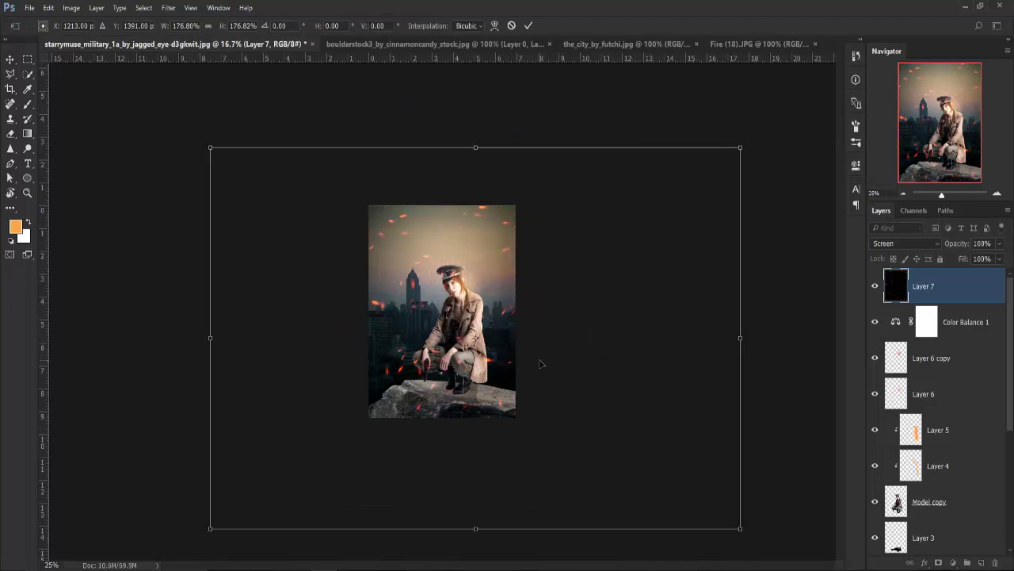
{"action": "key", "text": "ctrl+plus"}
{"action": "key", "text": "Return"}
{"action": "key", "text": "ctrl+plus"}
{"action": "key", "text": "ctrl+plus"}
{"action": "left_click_drag", "start_coordinate": [545, 368], "coordinate": [543, 363]}
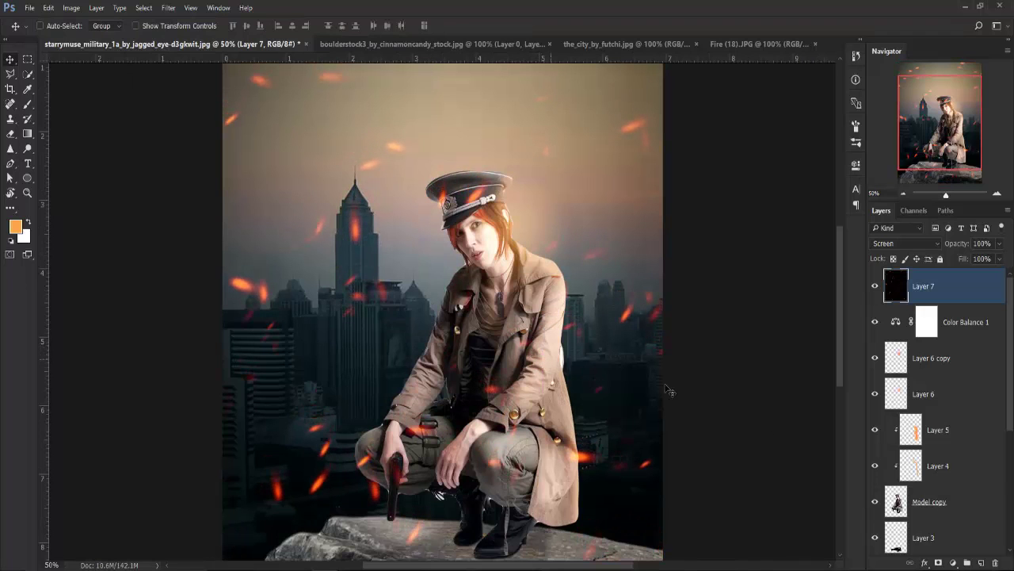
- Mask Layer 7, painting black over the woman's cap, face, neck, gun and knees
{"action": "left_click", "coordinate": [941, 561]}
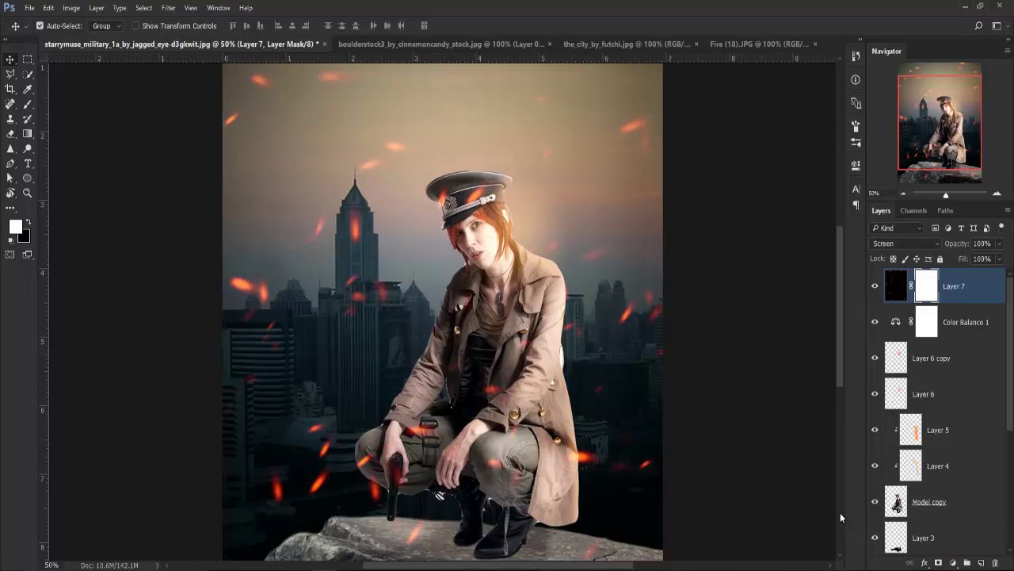
{"action": "key", "text": "b"}
{"action": "key", "text": "x"}
{"action": "key", "text": "ctrl+plus"}
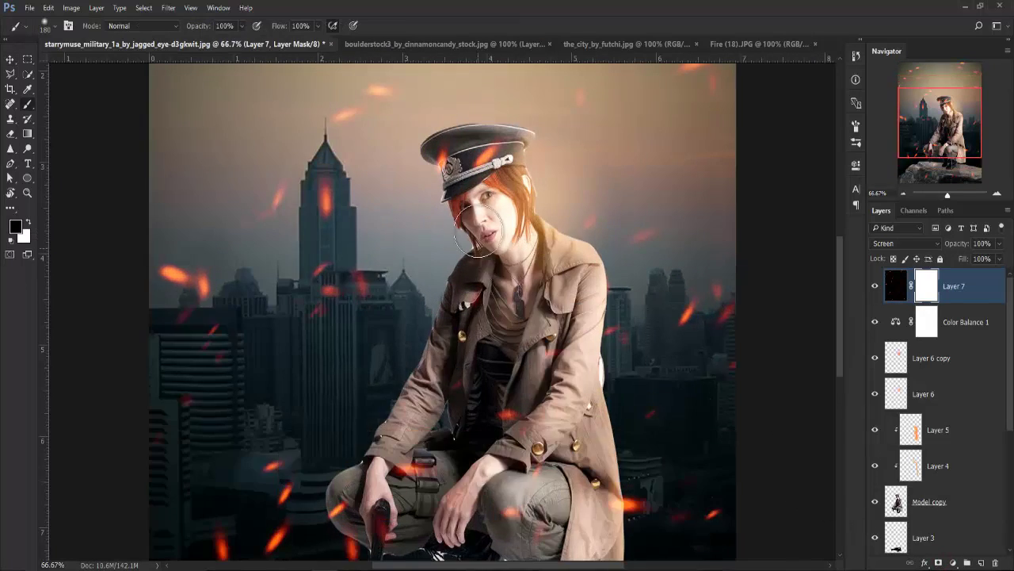
{"action": "left_click_drag", "start_coordinate": [496, 194], "coordinate": [447, 170]}
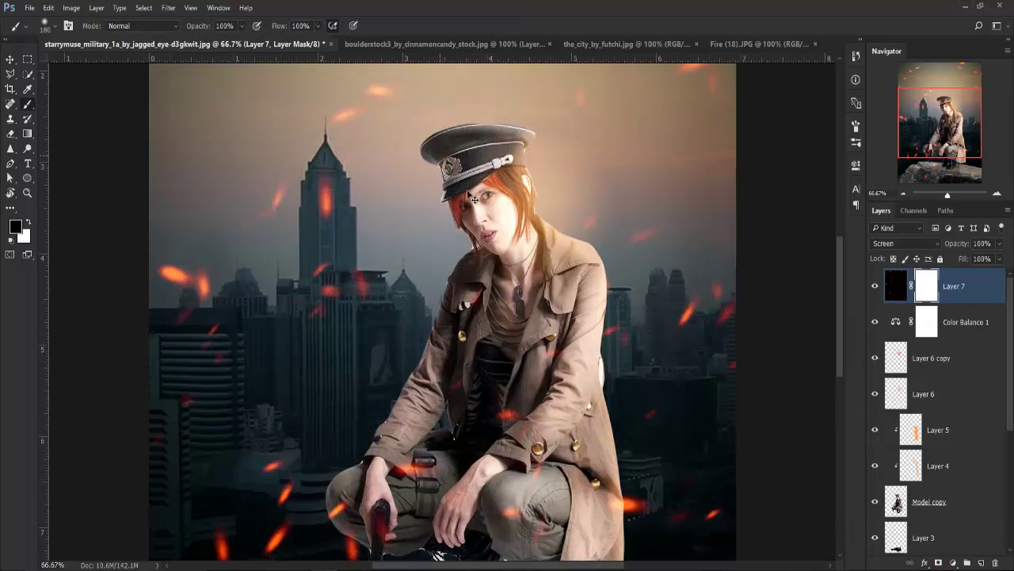
{"action": "mouse_move", "coordinate": [516, 241]}
{"action": "left_mouse_down"}
{"action": "mouse_move", "coordinate": [526, 327]}
{"action": "mouse_move", "coordinate": [490, 397]}
{"action": "mouse_move", "coordinate": [408, 460]}
{"action": "mouse_move", "coordinate": [432, 317]}
{"action": "left_mouse_up"}
{"action": "left_click_drag", "start_coordinate": [388, 396], "coordinate": [544, 416]}
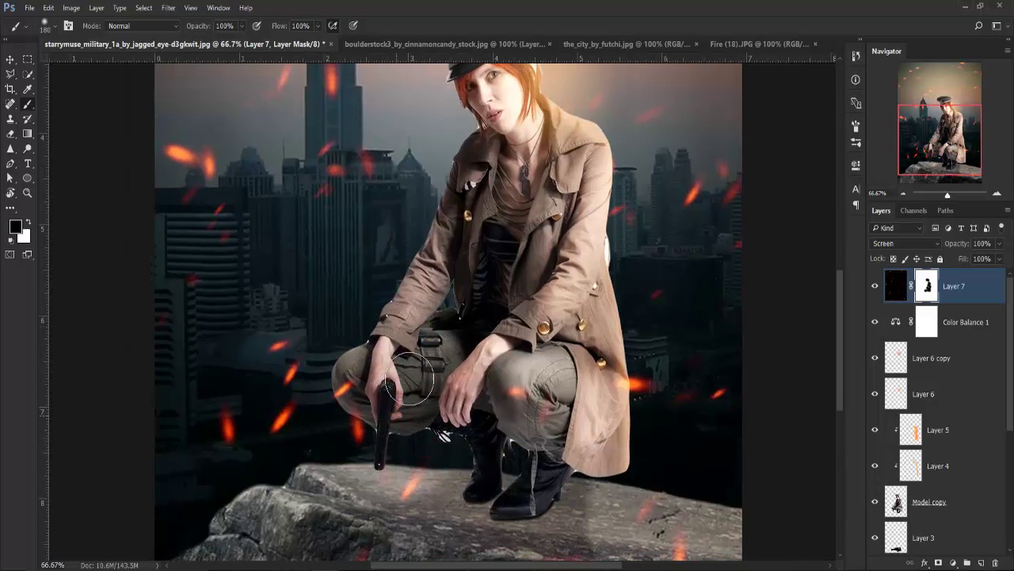
{"action": "key", "text": "ctrl+minus"}
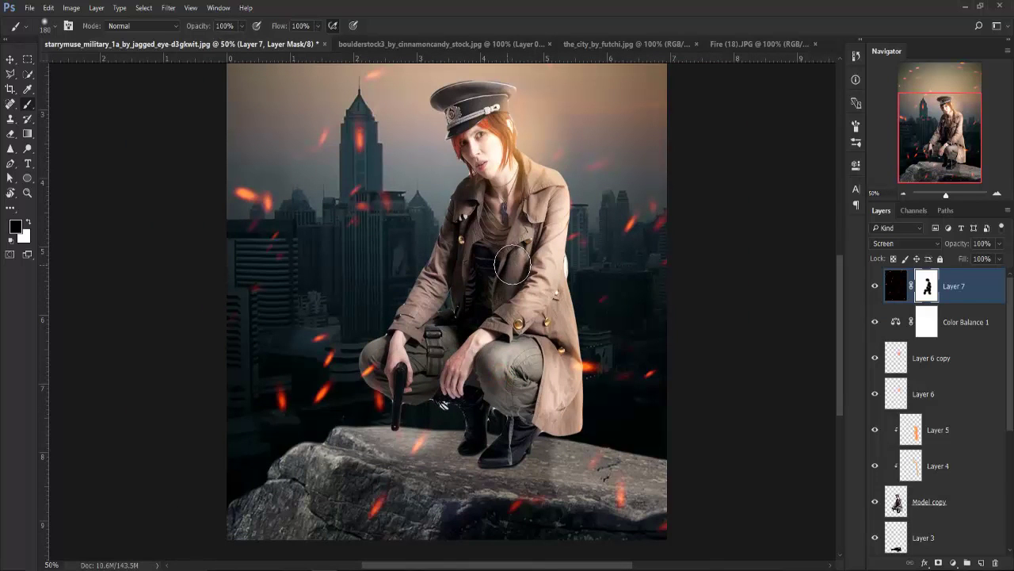
{"action": "key", "text": "ctrl+minus"}
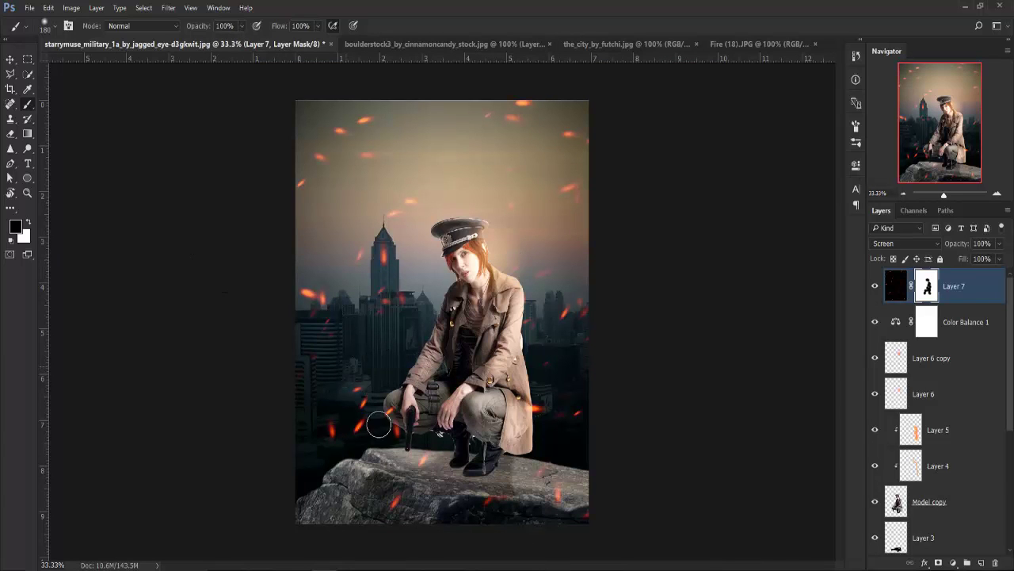
- Add a gradient fill layer with a near-black left stop and the right stop deleted
{"action": "left_click", "coordinate": [11, 61]}
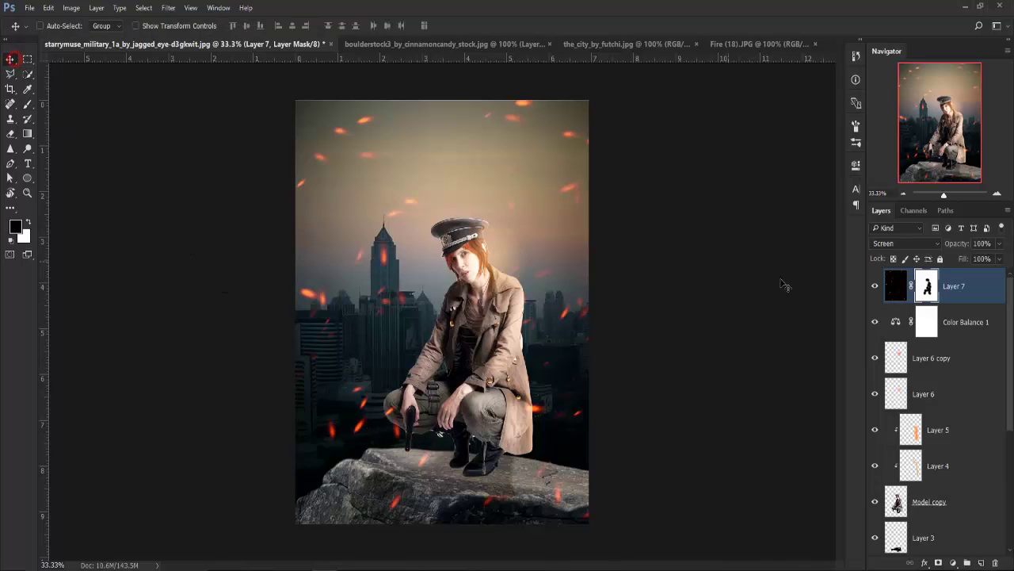
{"action": "left_click", "coordinate": [954, 564]}
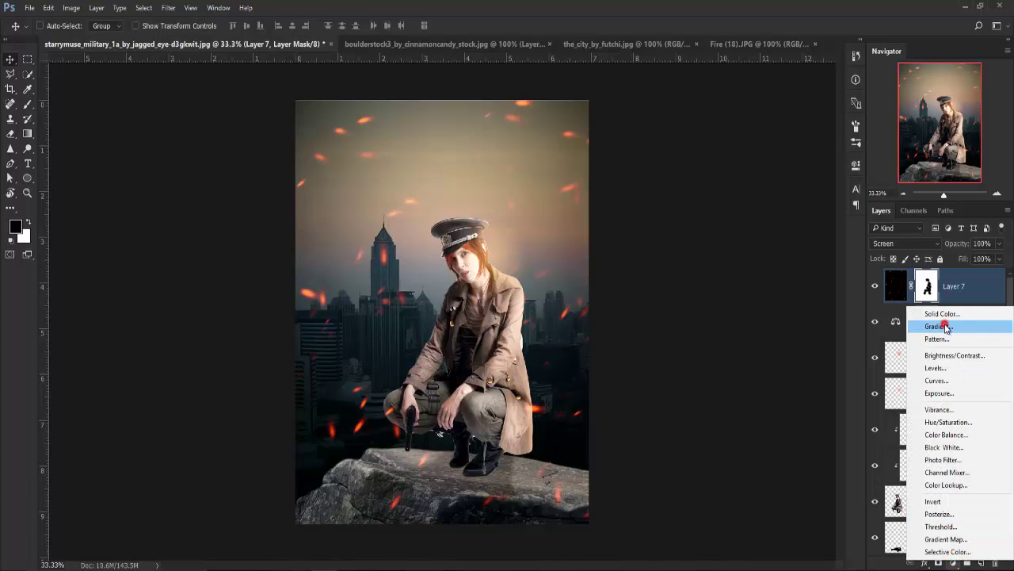
{"action": "left_click", "coordinate": [945, 325]}
{"action": "left_click", "coordinate": [757, 201]}
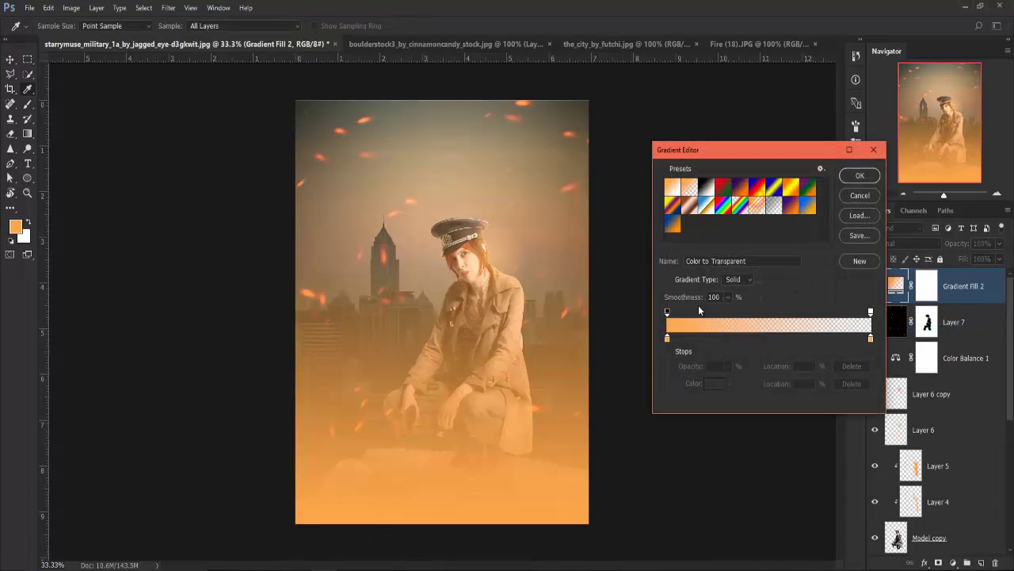
{"action": "left_click", "coordinate": [668, 340]}
{"action": "left_click", "coordinate": [717, 383]}
{"action": "left_click_drag", "start_coordinate": [717, 381], "coordinate": [690, 380]}
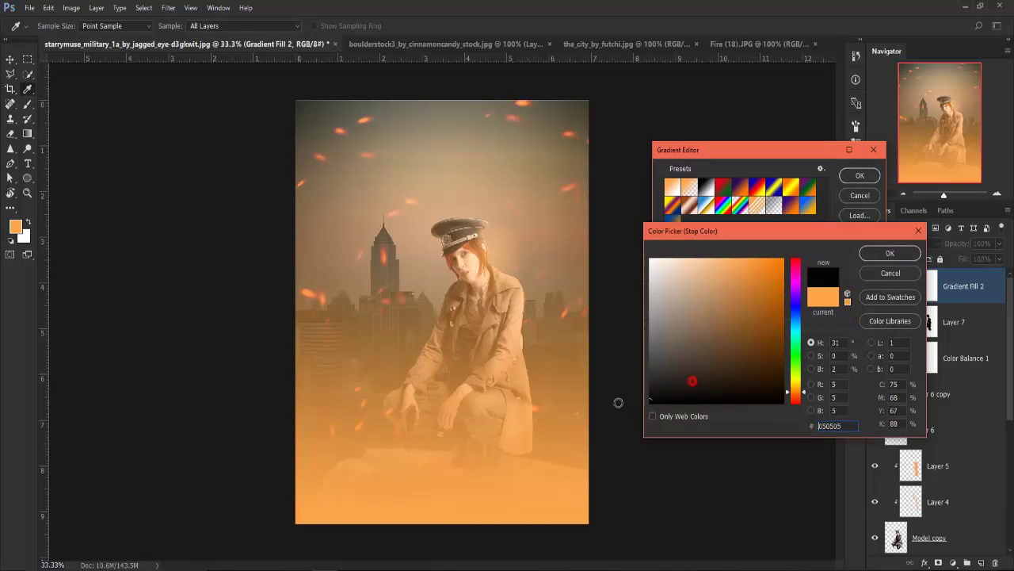
{"action": "left_click", "coordinate": [890, 253]}
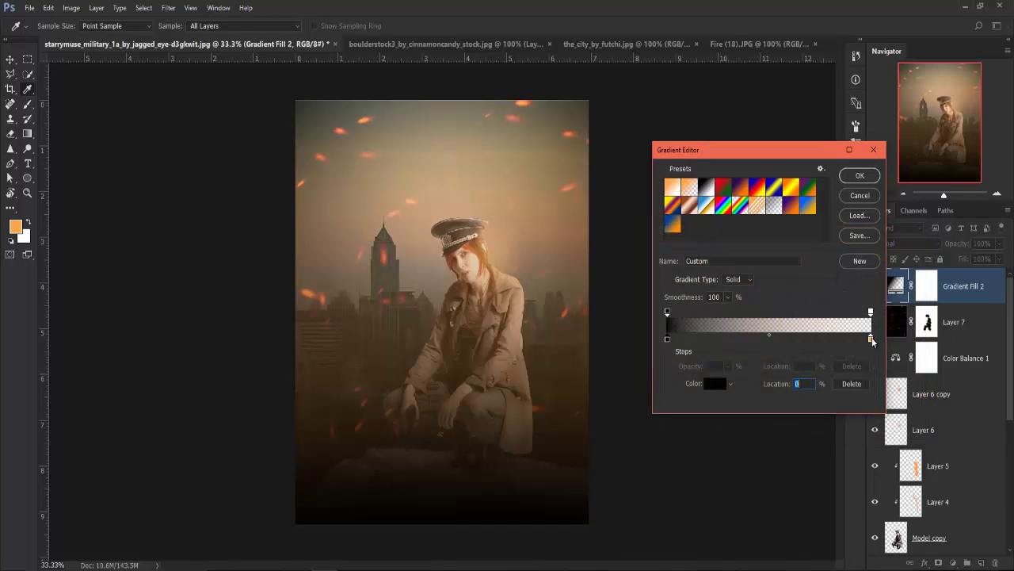
{"action": "left_click", "coordinate": [870, 339]}
{"action": "left_click", "coordinate": [852, 383]}
{"action": "left_click", "coordinate": [860, 175]}
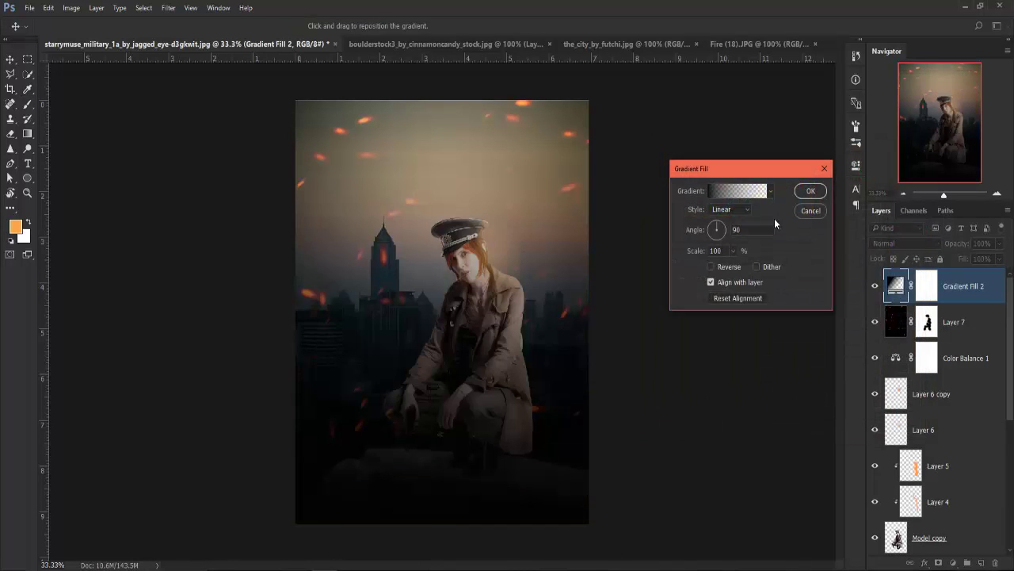
- Make the gradient radial and reversed at scale 224, with its bright centre at the top
{"action": "left_click", "coordinate": [729, 210]}
{"action": "left_click", "coordinate": [723, 220]}
{"action": "left_click", "coordinate": [710, 266]}
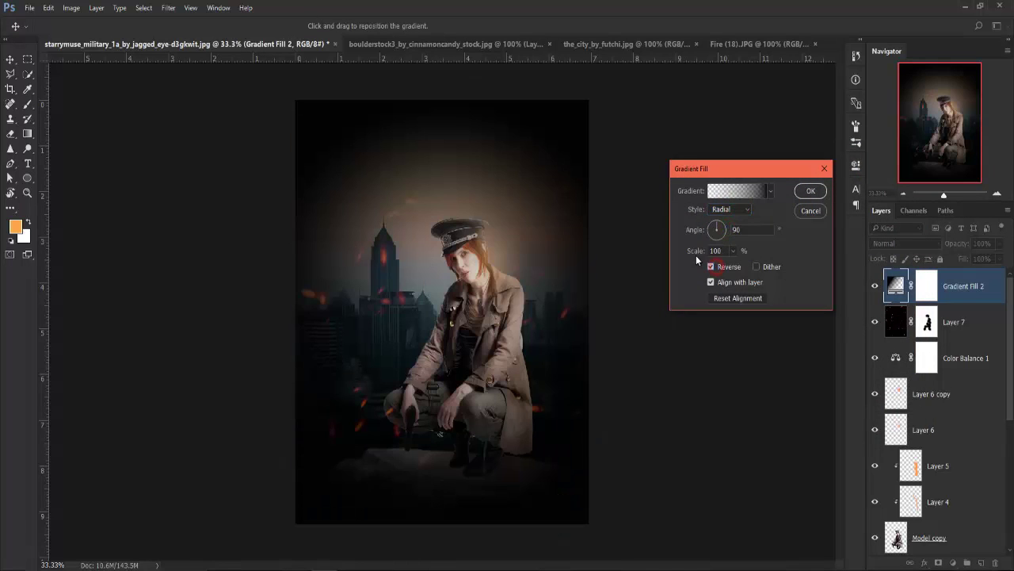
{"action": "left_click_drag", "start_coordinate": [696, 252], "coordinate": [730, 259]}
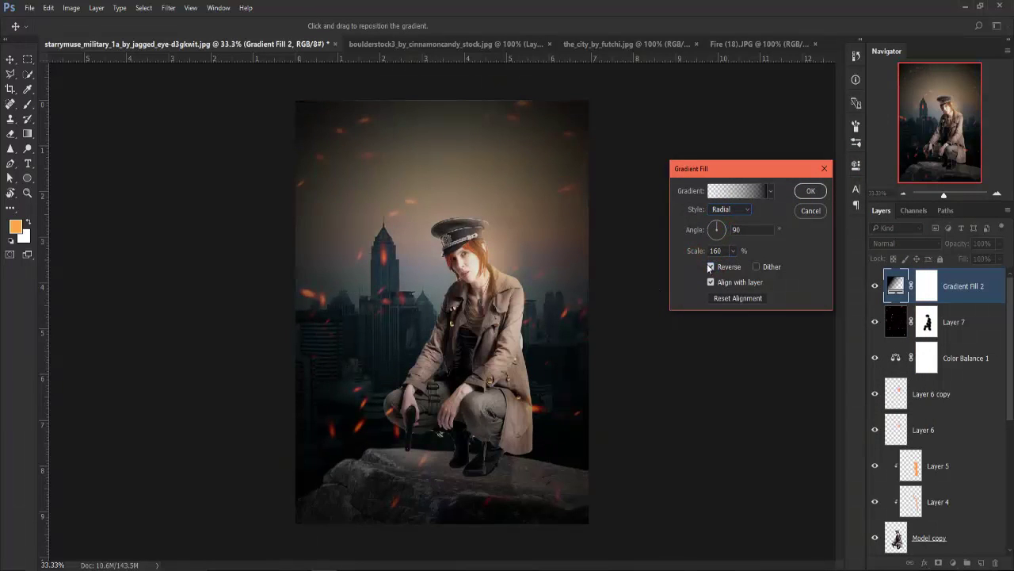
{"action": "left_click_drag", "start_coordinate": [583, 325], "coordinate": [576, 286]}
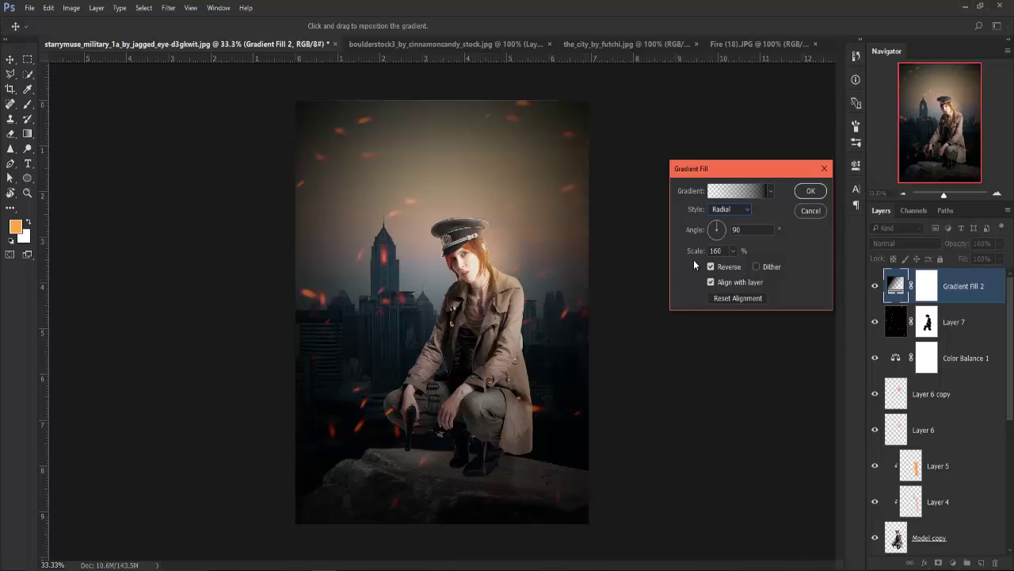
{"action": "left_click_drag", "start_coordinate": [697, 253], "coordinate": [707, 251]}
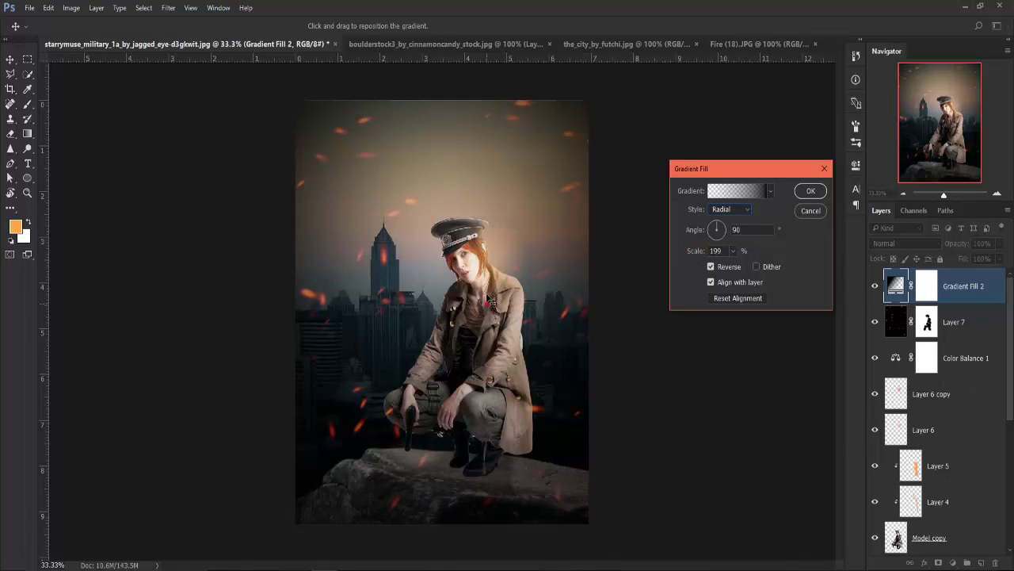
{"action": "left_click_drag", "start_coordinate": [492, 300], "coordinate": [497, 294]}
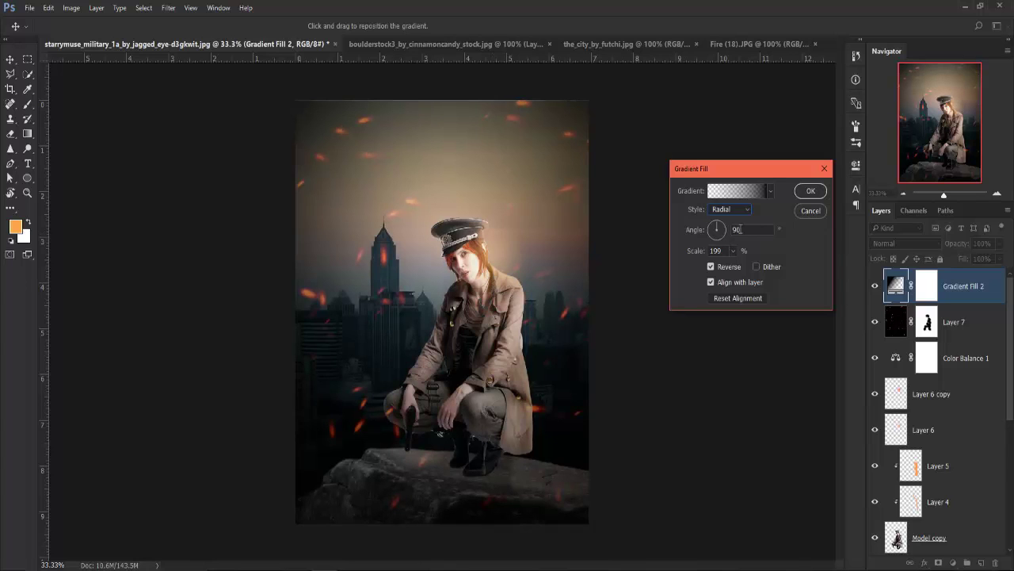
{"action": "left_click_drag", "start_coordinate": [694, 252], "coordinate": [705, 252]}
{"action": "mouse_move", "coordinate": [498, 258]}
{"action": "left_mouse_down"}
{"action": "mouse_move", "coordinate": [499, 205]}
{"action": "mouse_move", "coordinate": [500, 225]}
{"action": "left_mouse_up"}
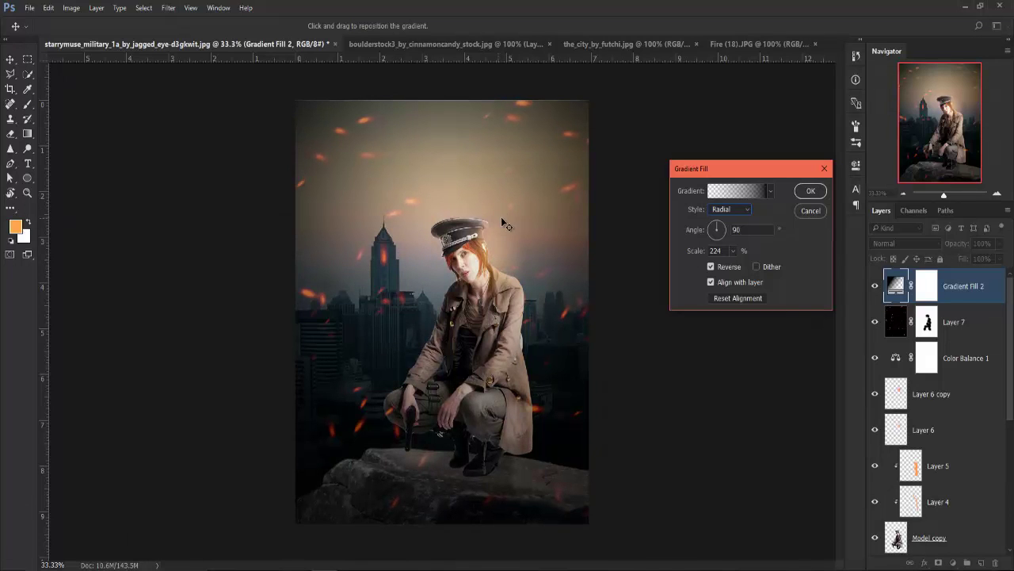
{"action": "left_click", "coordinate": [808, 191]}
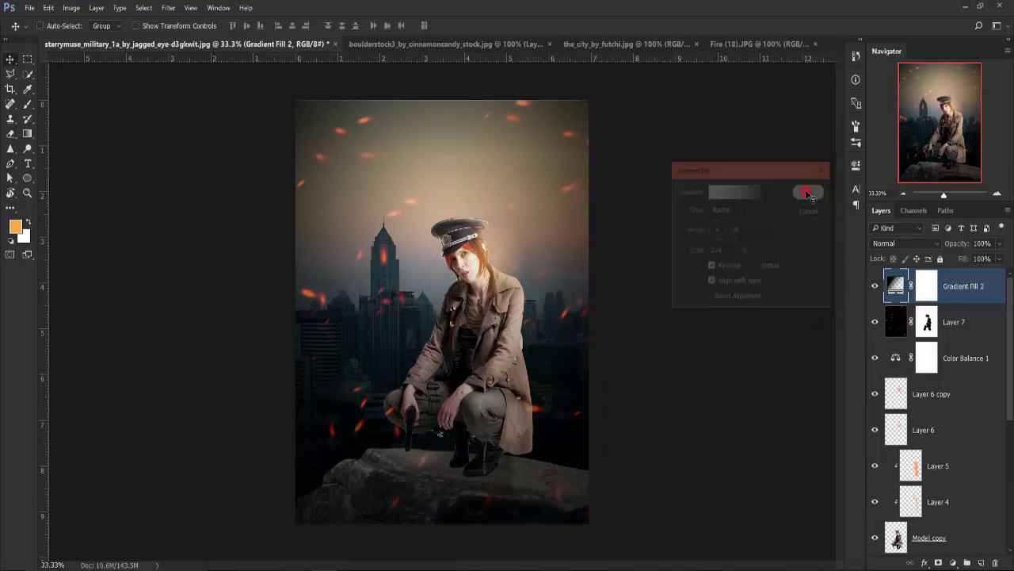
- Apply Lens Blur with radius 13 to the Layer 7 embers
{"action": "left_click", "coordinate": [958, 321]}
{"action": "left_click", "coordinate": [144, 8]}
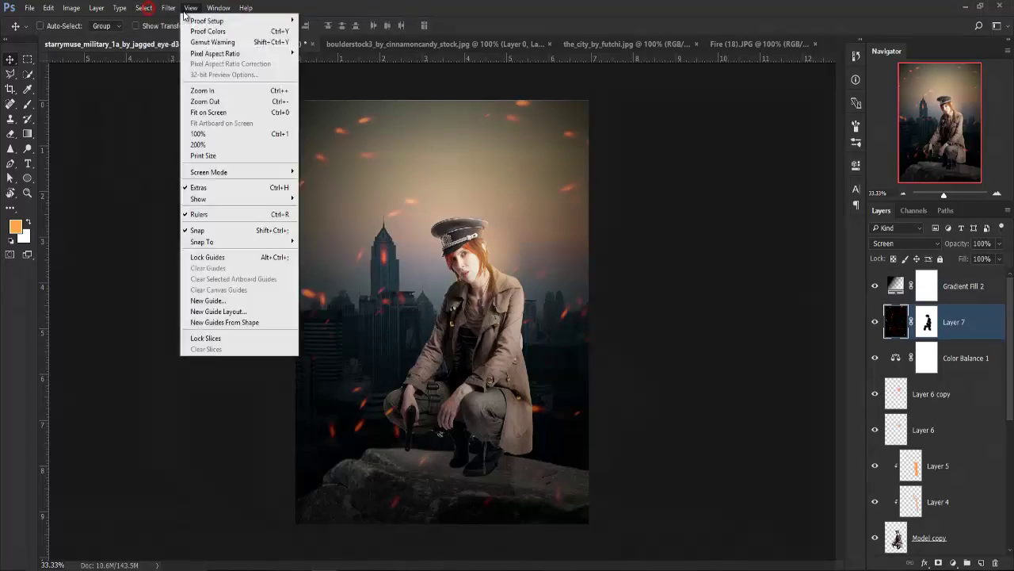
{"action": "mouse_move", "coordinate": [168, 8]}
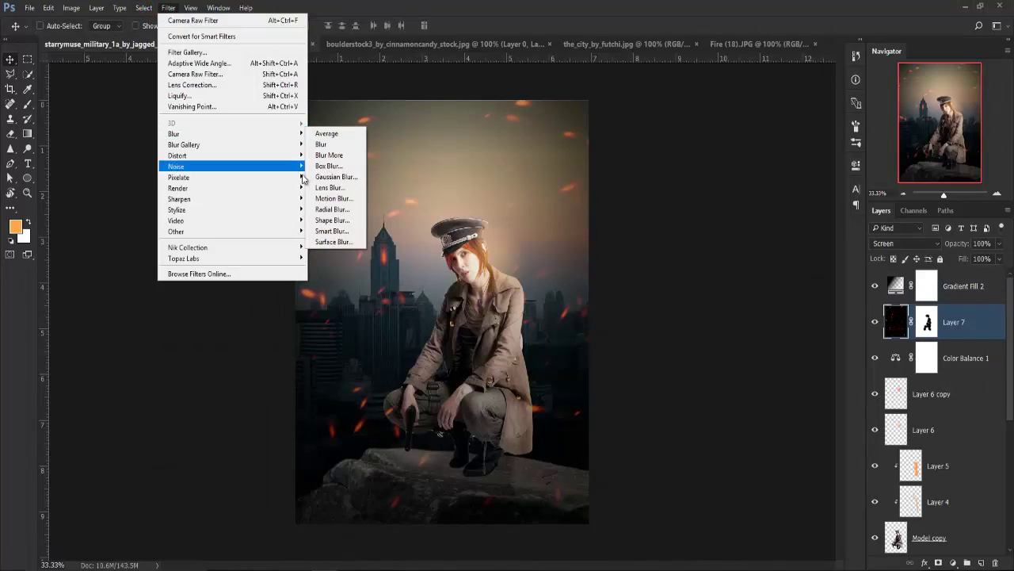
{"action": "left_click", "coordinate": [332, 187]}
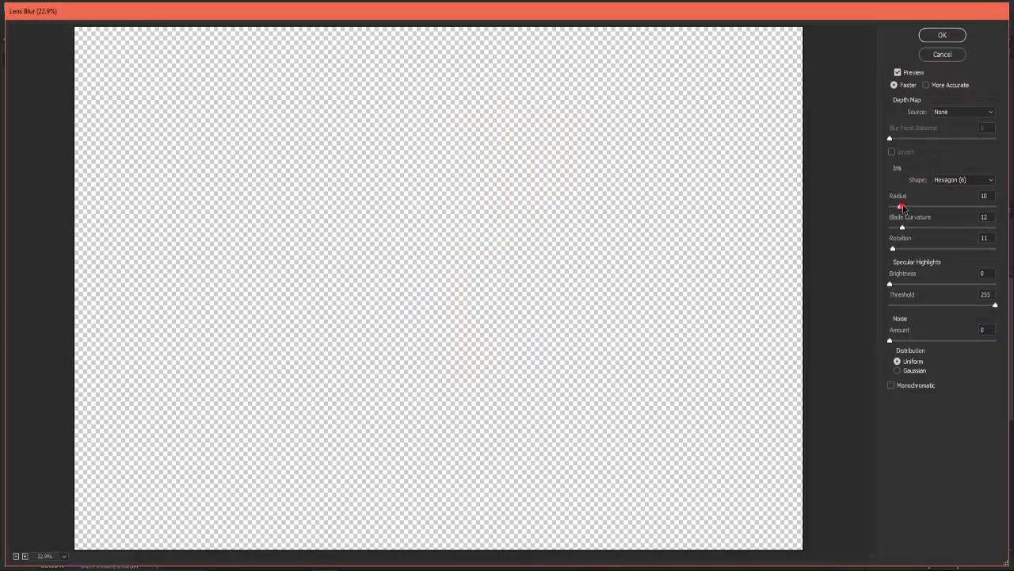
{"action": "left_click", "coordinate": [901, 206]}
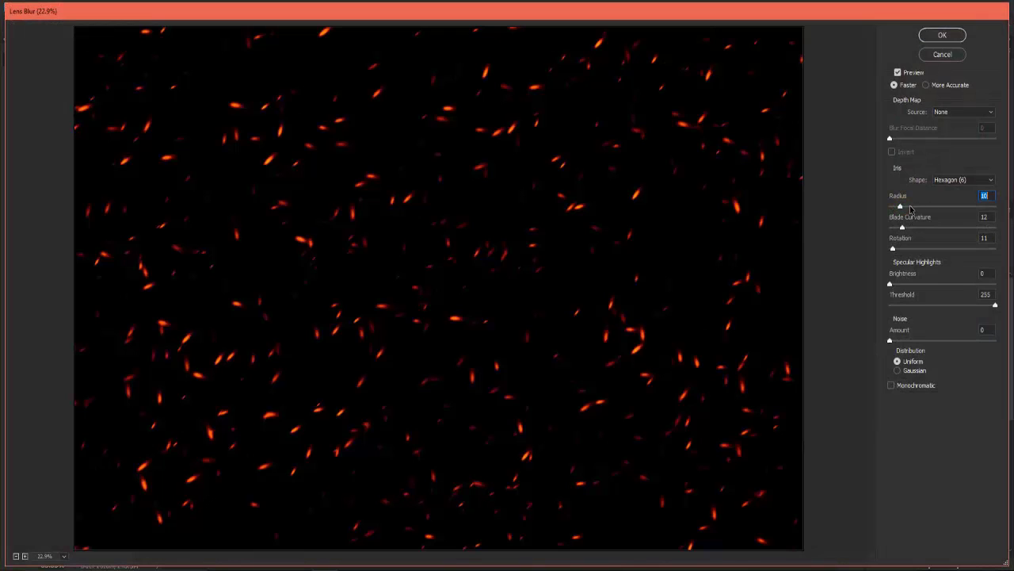
{"action": "left_click", "coordinate": [901, 206]}
{"action": "left_click_drag", "start_coordinate": [903, 208], "coordinate": [918, 209]}
{"action": "left_click", "coordinate": [941, 34]}
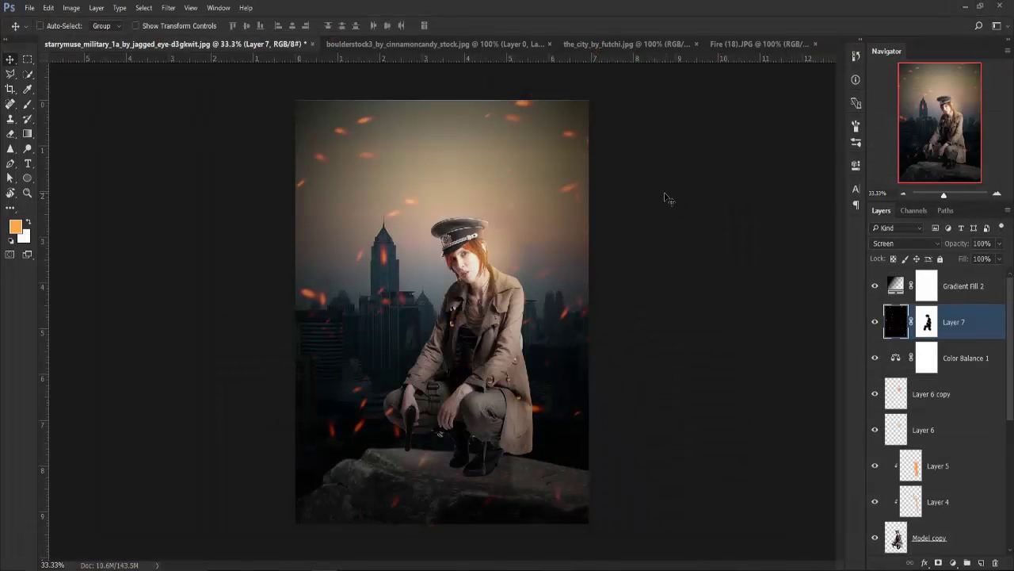
- Add a 4.9 Gaussian Blur, set opacity to 75%, and duplicate the ember layer offset
{"action": "left_click", "coordinate": [144, 10]}
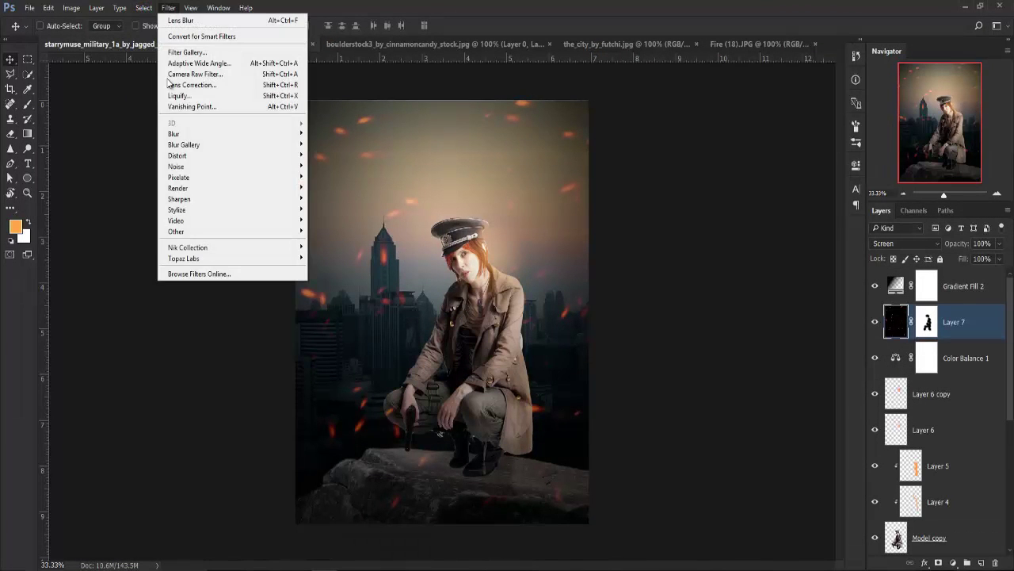
{"action": "mouse_move", "coordinate": [173, 134]}
{"action": "left_click", "coordinate": [333, 175]}
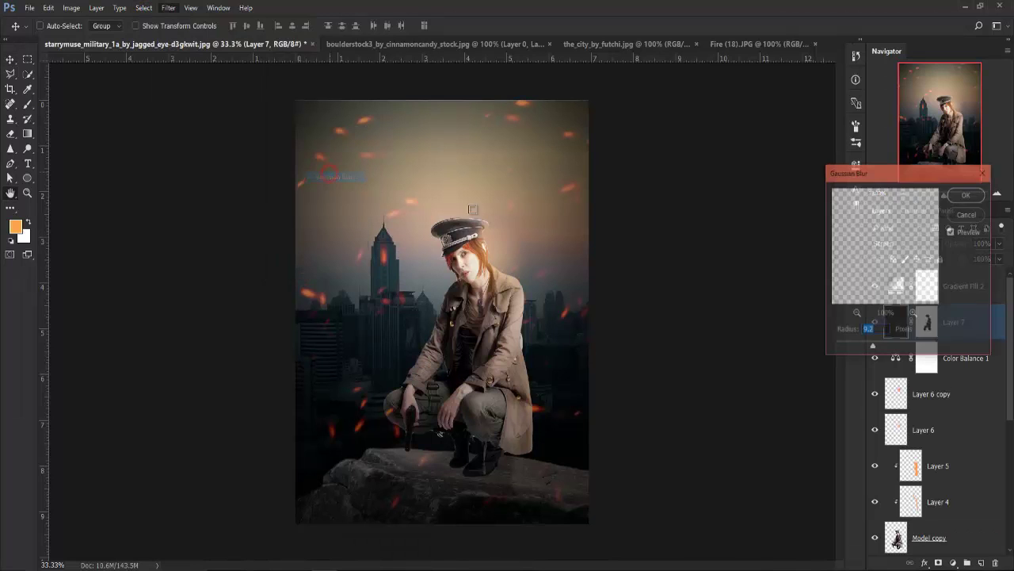
{"action": "left_click_drag", "start_coordinate": [872, 346], "coordinate": [859, 348]}
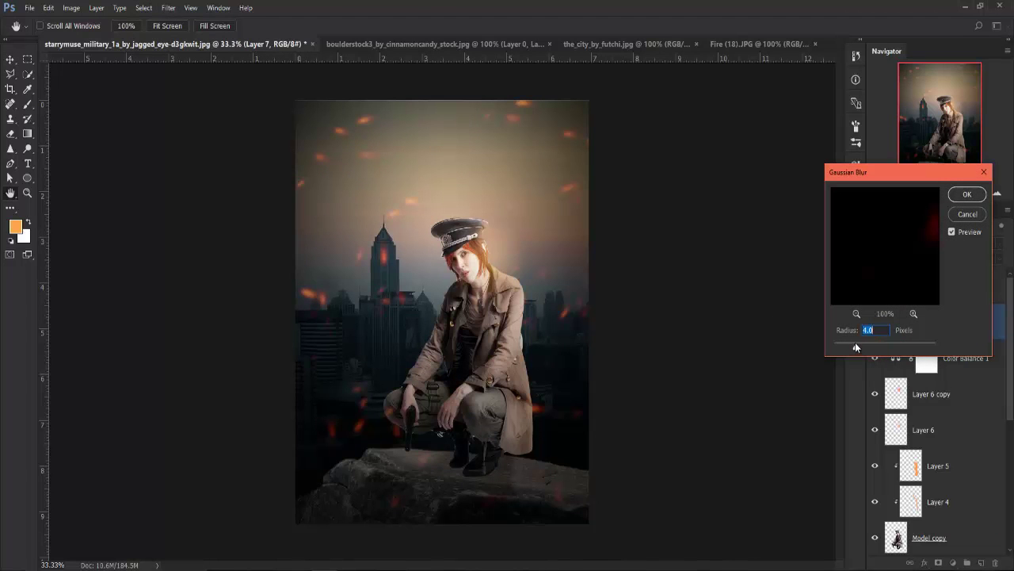
{"action": "left_click", "coordinate": [966, 194]}
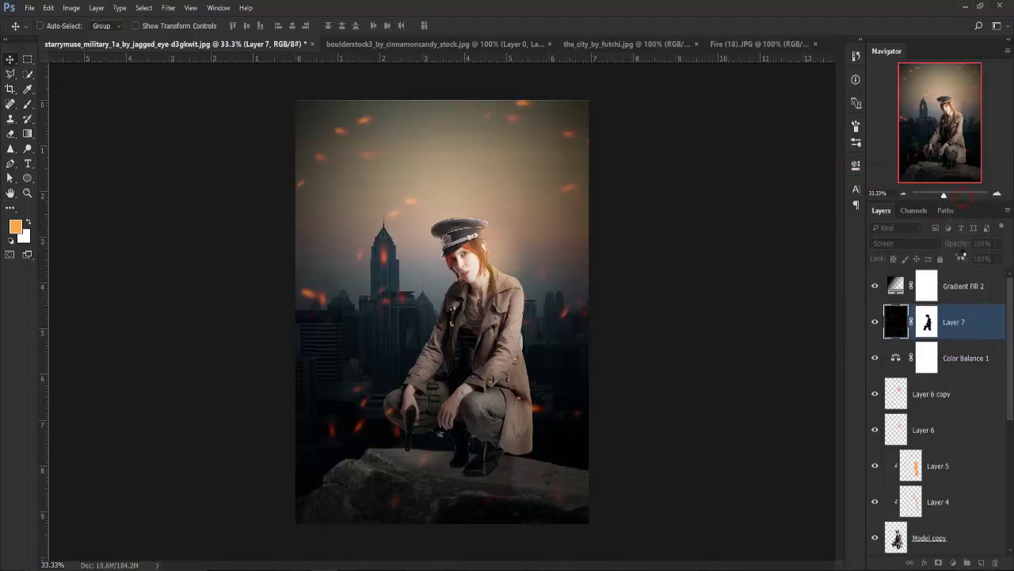
{"action": "left_click_drag", "start_coordinate": [962, 246], "coordinate": [952, 245]}
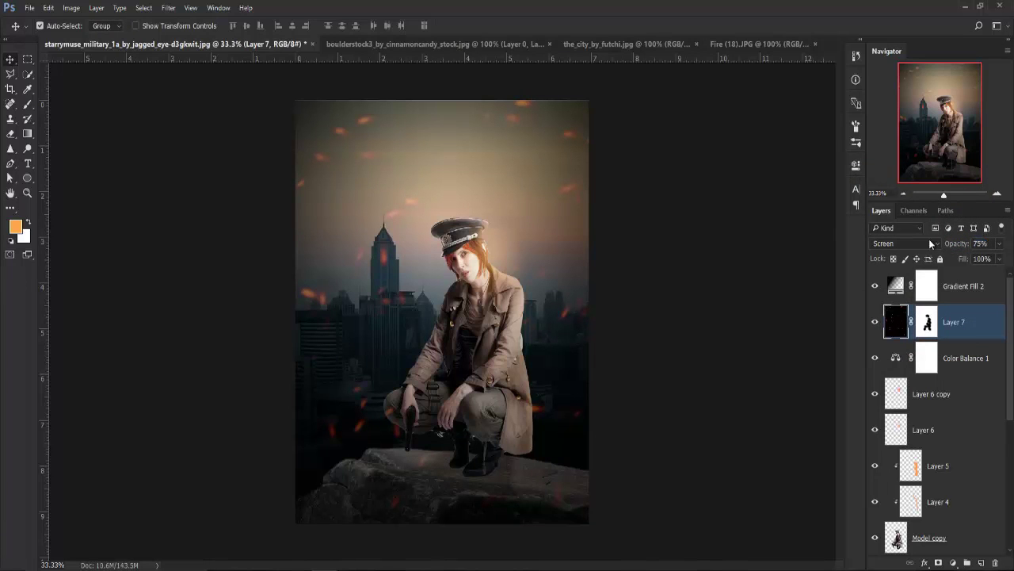
{"action": "mouse_move", "coordinate": [484, 287]}
{"action": "left_mouse_down"}
{"action": "mouse_move", "coordinate": [513, 313]}
{"action": "mouse_move", "coordinate": [543, 275]}
{"action": "left_mouse_up"}
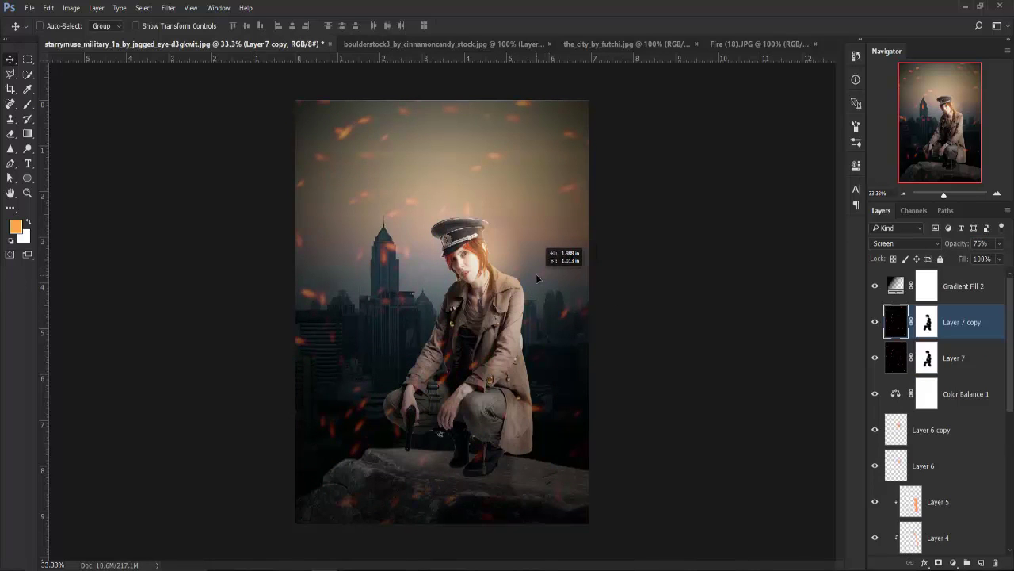
- Scale Layer 7 copy's embers to about 69% and reposition them across the scene
{"action": "key", "text": "ctrl+t"}
{"action": "key", "text": "ctrl+minus"}
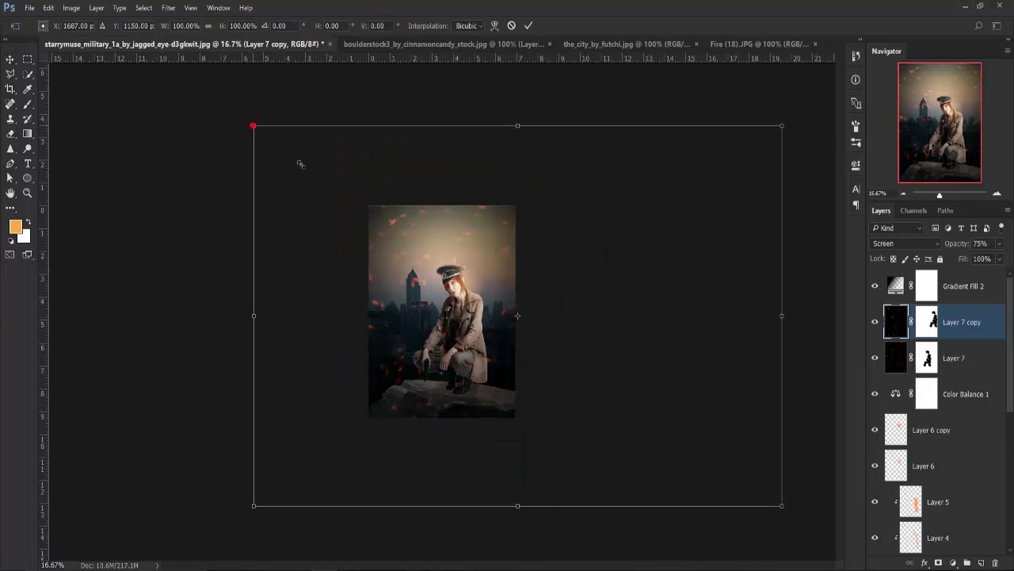
{"action": "left_click_drag", "start_coordinate": [252, 124], "coordinate": [489, 294]}
{"action": "mouse_move", "coordinate": [714, 380]}
{"action": "left_mouse_down"}
{"action": "mouse_move", "coordinate": [596, 303]}
{"action": "mouse_move", "coordinate": [570, 360]}
{"action": "mouse_move", "coordinate": [582, 369]}
{"action": "left_mouse_up"}
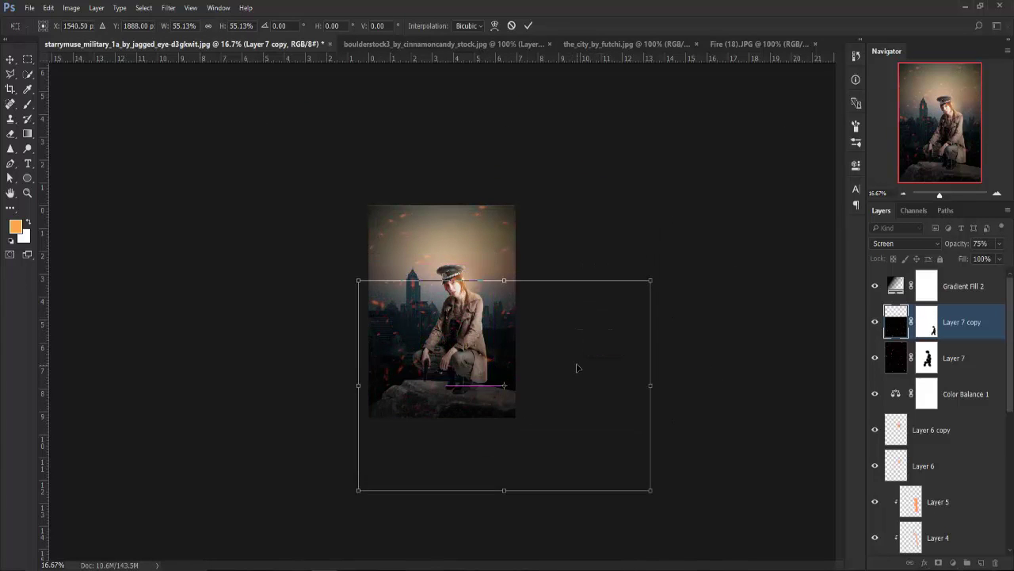
{"action": "left_click_drag", "start_coordinate": [655, 283], "coordinate": [724, 228]}
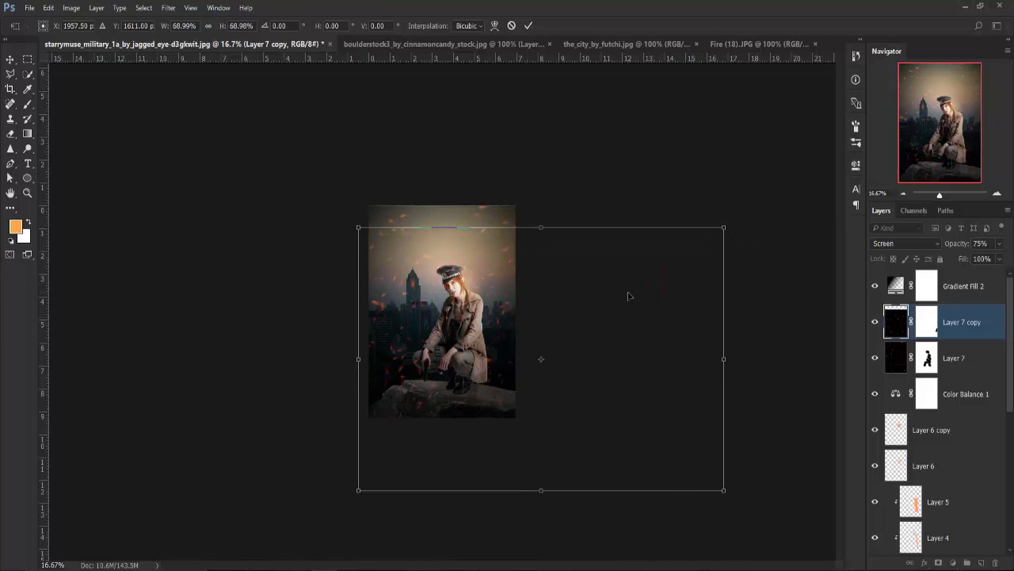
{"action": "key", "text": "ctrl+plus"}
{"action": "key", "text": "Return"}
{"action": "mouse_move", "coordinate": [537, 354]}
{"action": "left_mouse_down"}
{"action": "mouse_move", "coordinate": [516, 354]}
{"action": "mouse_move", "coordinate": [546, 366]}
{"action": "left_mouse_up"}
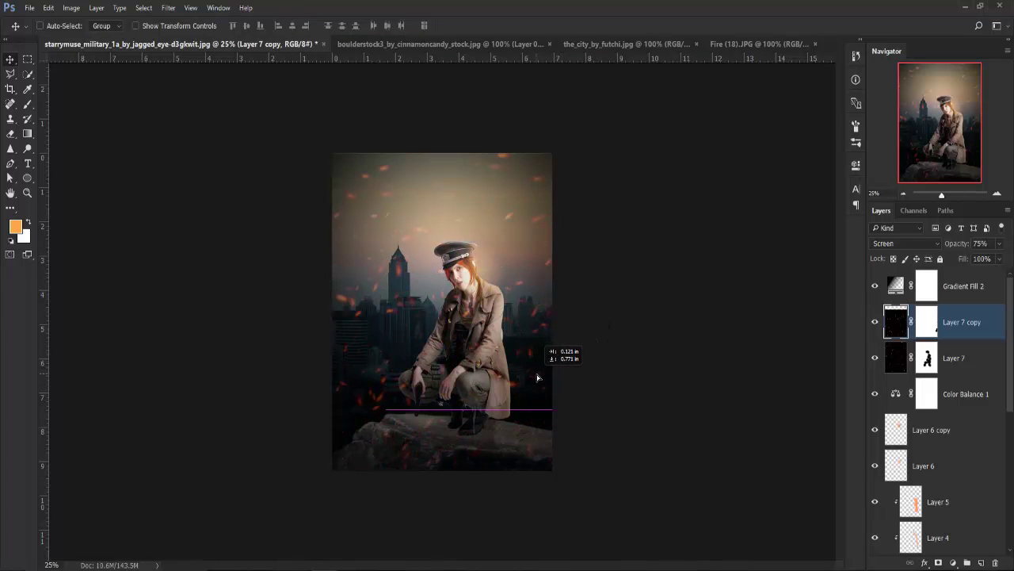
{"action": "mouse_move", "coordinate": [546, 366]}
{"action": "left_mouse_down"}
{"action": "mouse_move", "coordinate": [546, 325]}
{"action": "mouse_move", "coordinate": [555, 328]}
{"action": "left_mouse_up"}
{"action": "key", "text": "ctrl+plus"}
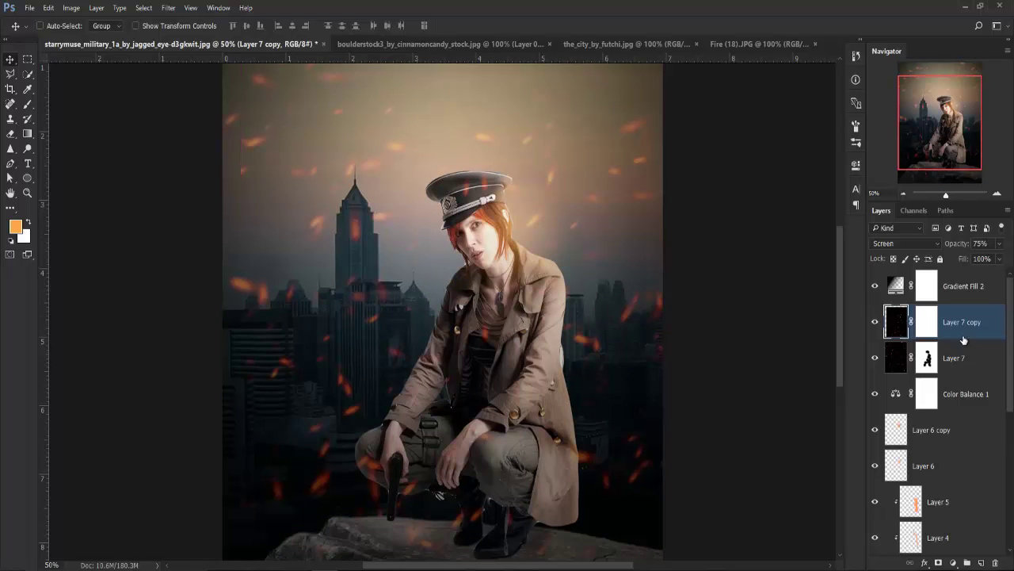
- Paint Layer 7 copy's mask to hide the duplicate embers over the coat and shoulder
{"action": "left_click", "coordinate": [926, 322]}
{"action": "key", "text": "b"}
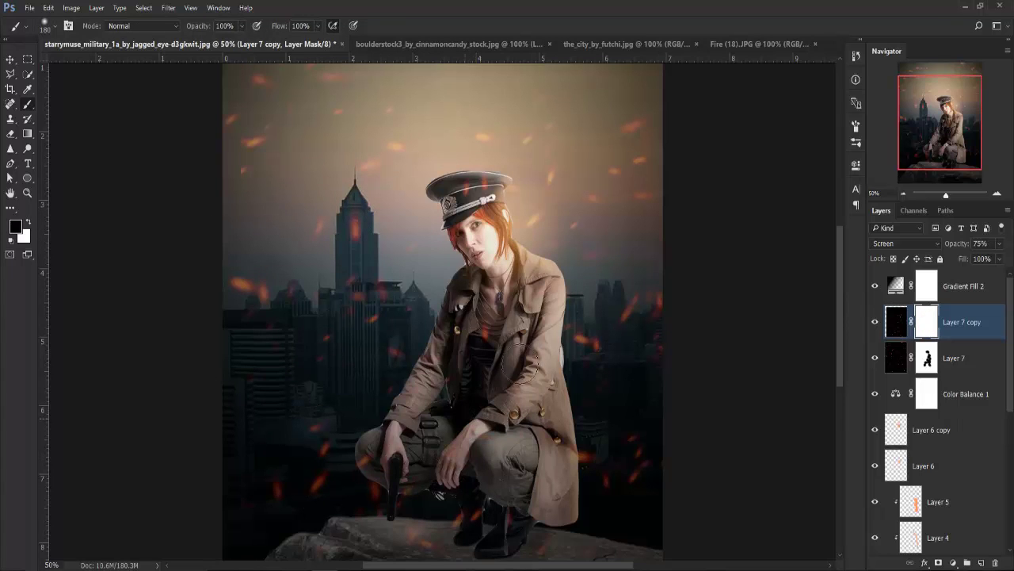
{"action": "mouse_move", "coordinate": [516, 371]}
{"action": "left_mouse_down"}
{"action": "mouse_move", "coordinate": [555, 325]}
{"action": "mouse_move", "coordinate": [512, 390]}
{"action": "mouse_move", "coordinate": [530, 466]}
{"action": "left_mouse_up"}
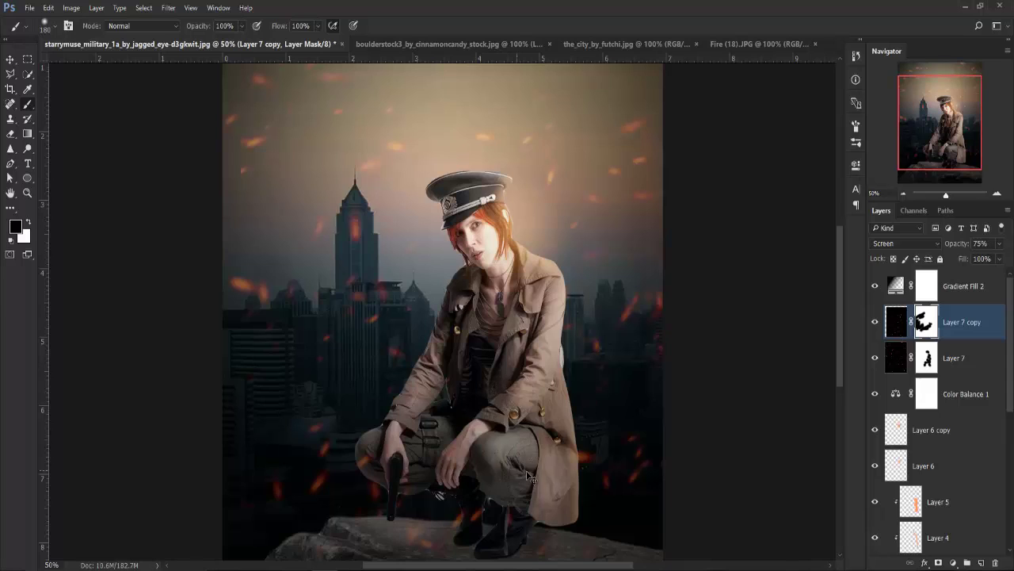
{"action": "key", "text": "ctrl+minus"}
- Set Layer 7 copy's opacity to 70% and Layer 7's opacity to 56%
{"action": "left_click", "coordinate": [9, 60]}
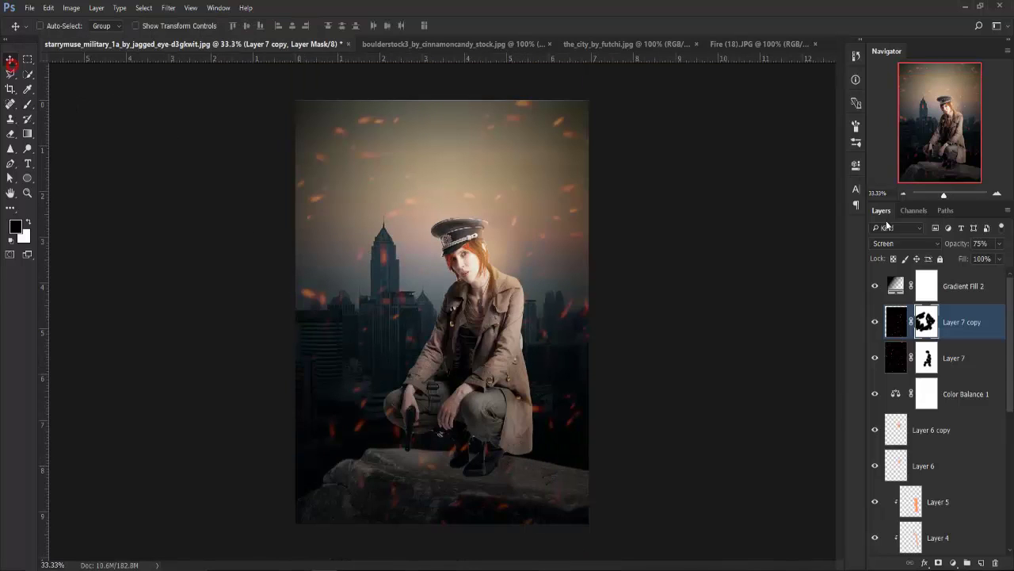
{"action": "mouse_move", "coordinate": [958, 246]}
{"action": "left_mouse_down"}
{"action": "mouse_move", "coordinate": [943, 247]}
{"action": "mouse_move", "coordinate": [951, 242]}
{"action": "left_mouse_up"}
{"action": "left_click", "coordinate": [967, 362]}
{"action": "key", "text": "ctrl+minus"}
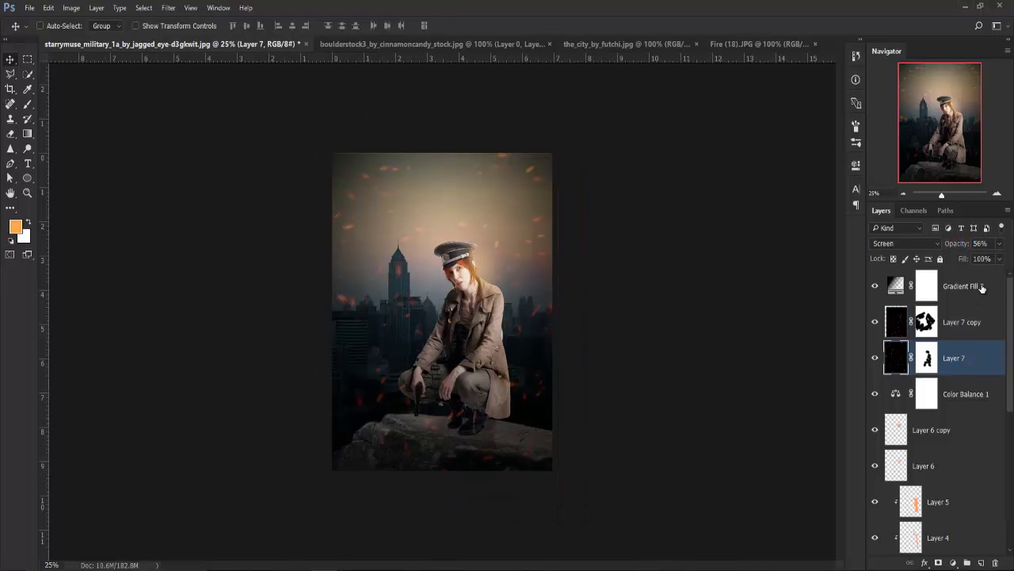
- Stamp visible into Layer 8 and grade it in Camera Raw: exposure, whites, warmer temperature
{"action": "left_click", "coordinate": [982, 287]}
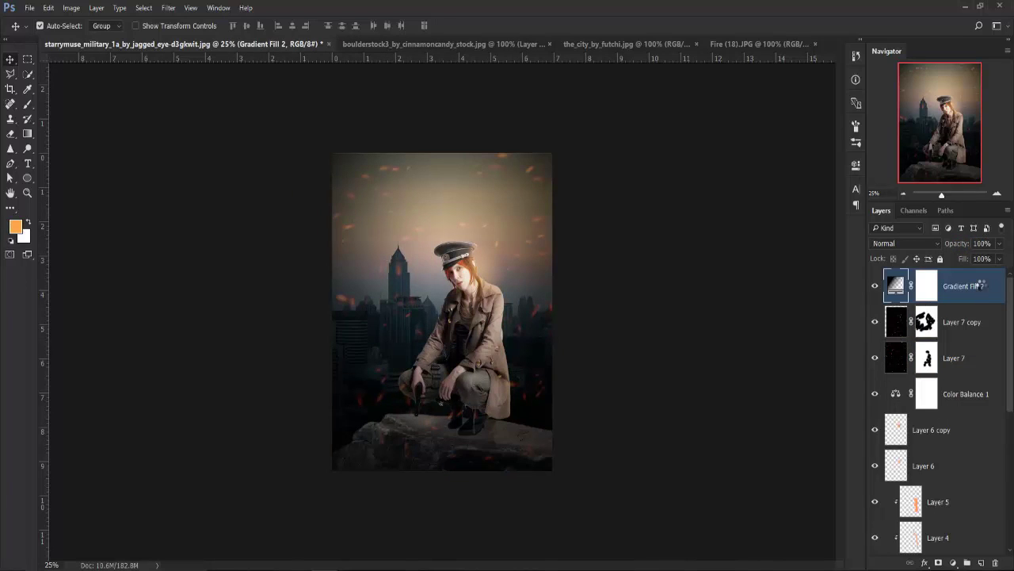
{"action": "key", "text": "ctrl+alt+shift+e"}
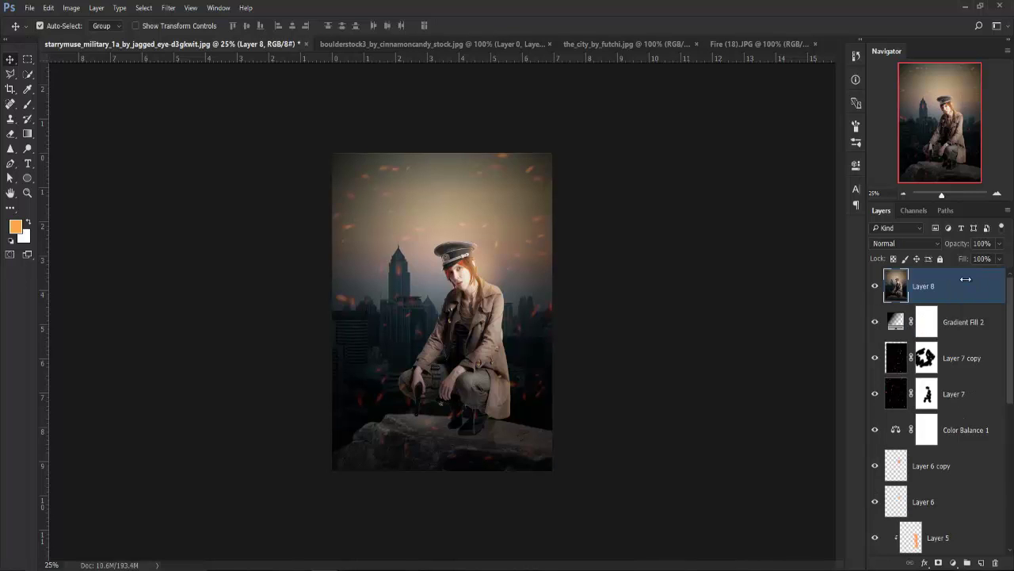
{"action": "key", "text": "ctrl+shift+a"}
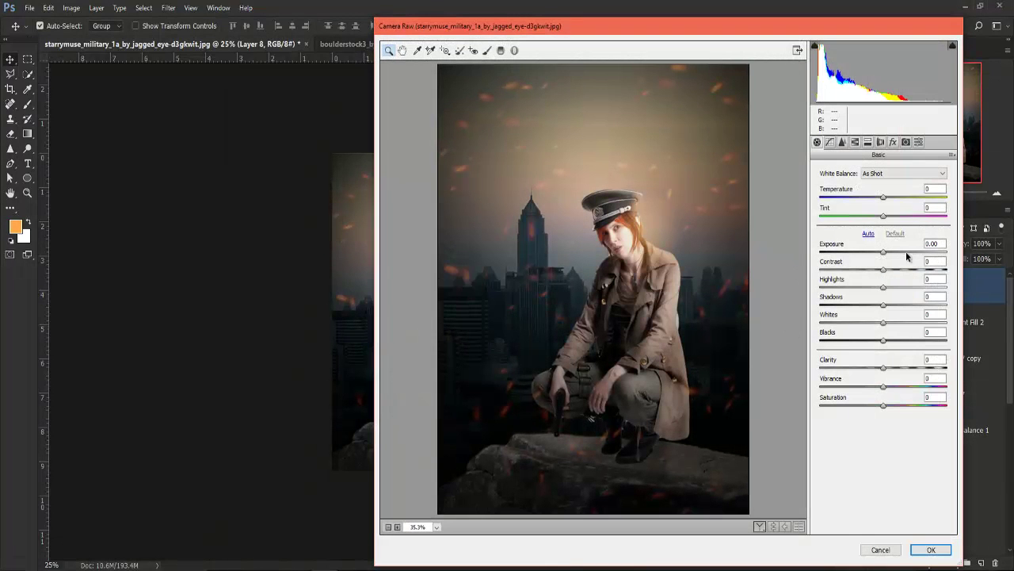
{"action": "mouse_move", "coordinate": [886, 255]}
{"action": "left_mouse_down"}
{"action": "mouse_move", "coordinate": [893, 270]}
{"action": "mouse_move", "coordinate": [883, 252]}
{"action": "mouse_move", "coordinate": [877, 287]}
{"action": "mouse_move", "coordinate": [892, 303]}
{"action": "left_mouse_up"}
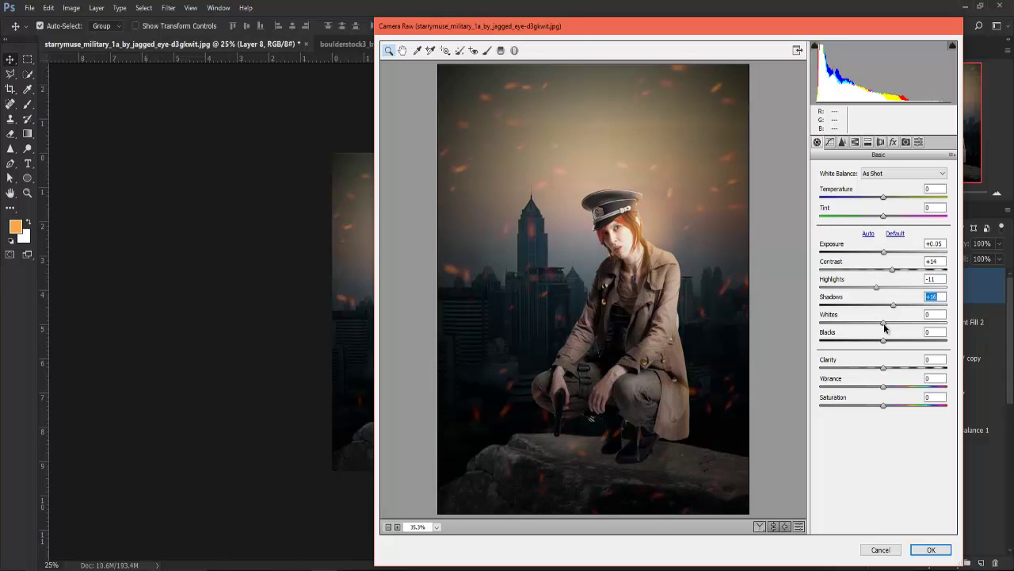
{"action": "left_click_drag", "start_coordinate": [883, 322], "coordinate": [886, 367]}
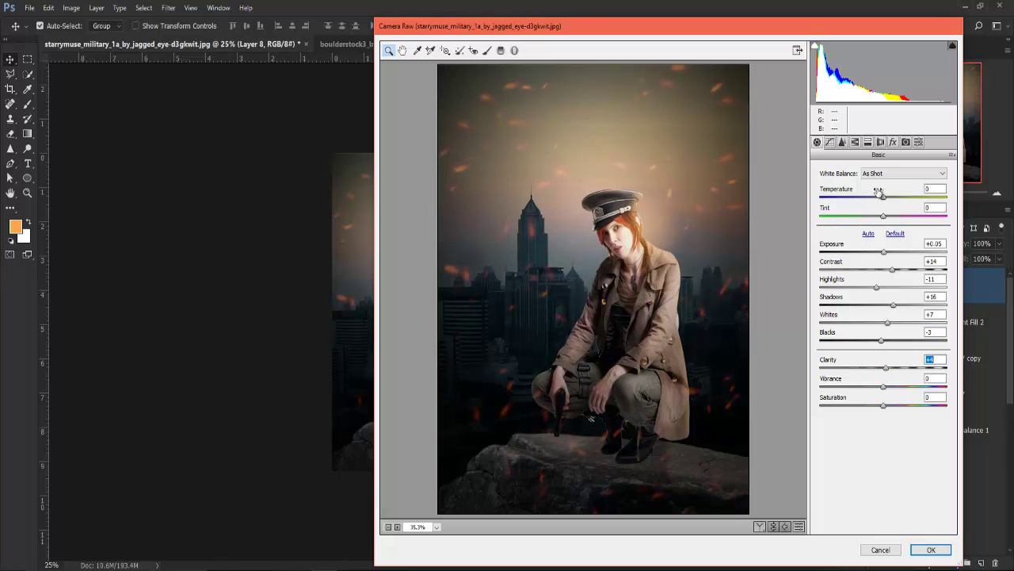
{"action": "left_click_drag", "start_coordinate": [881, 198], "coordinate": [877, 215]}
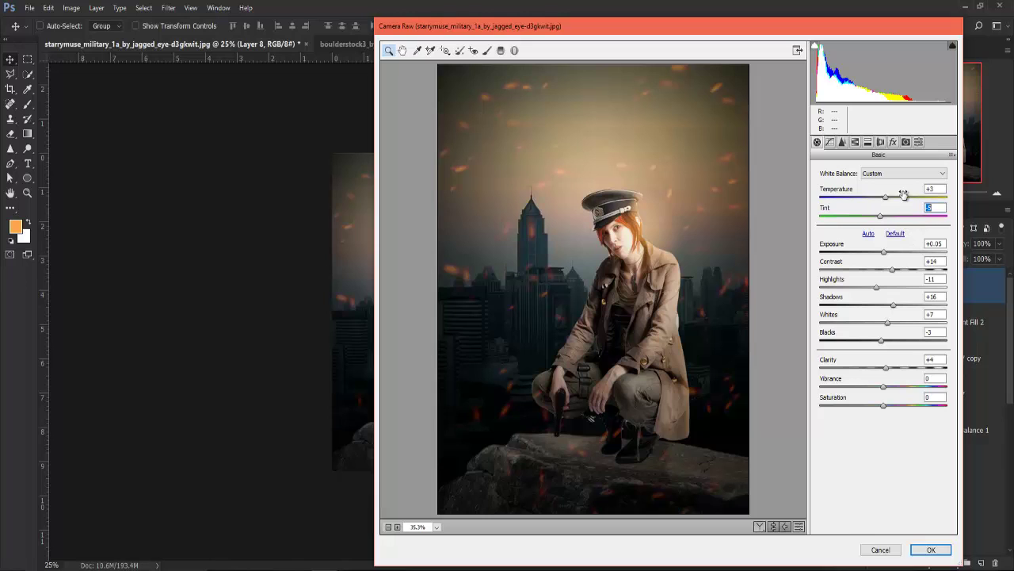
{"action": "left_click_drag", "start_coordinate": [883, 196], "coordinate": [882, 201]}
- Apply the Camera Raw grade and add Brightness/Contrast at brightness -22, contrast 14
{"action": "left_click", "coordinate": [927, 550]}
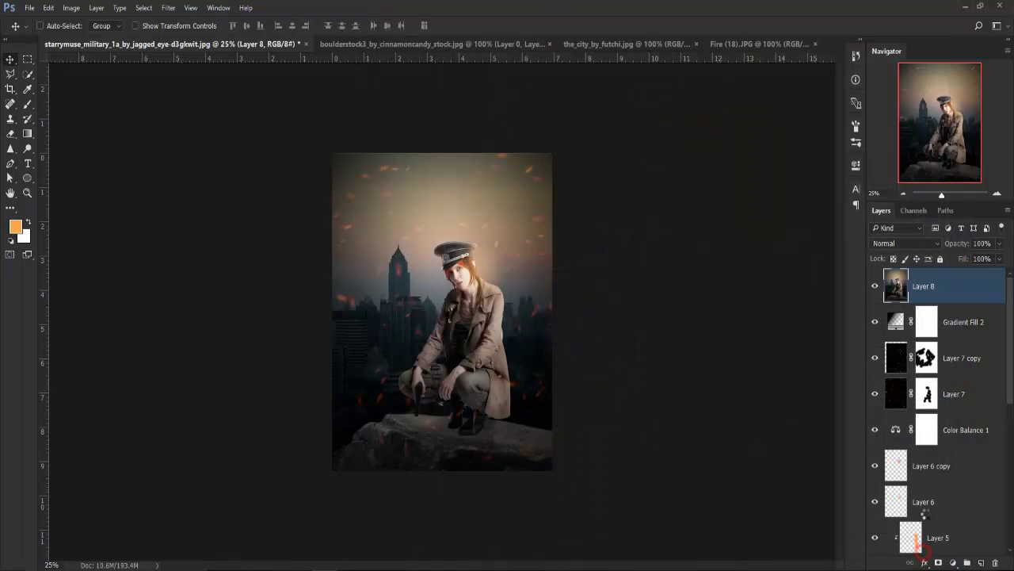
{"action": "left_click", "coordinate": [952, 562]}
{"action": "left_click", "coordinate": [939, 350]}
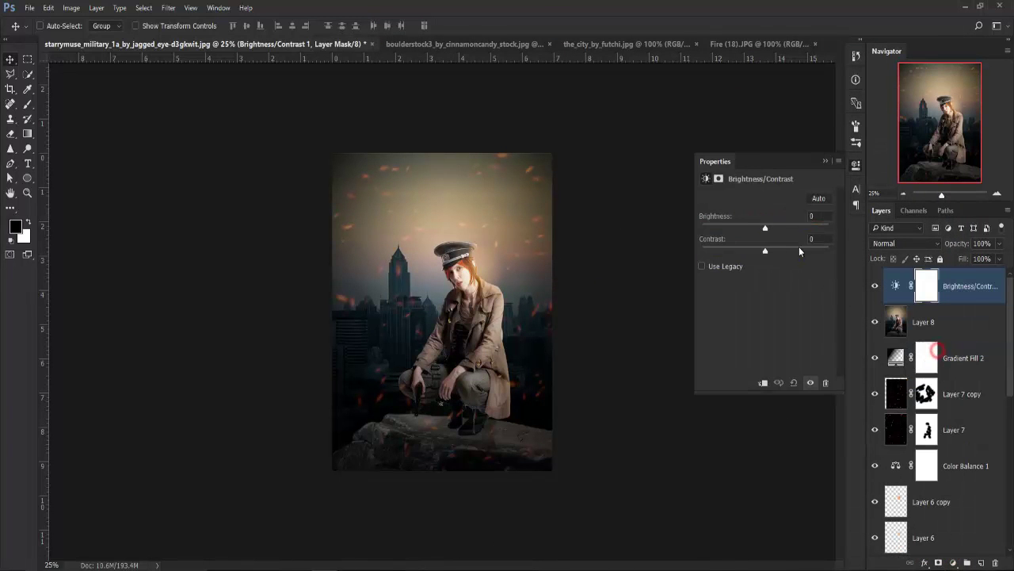
{"action": "mouse_move", "coordinate": [764, 250]}
{"action": "left_mouse_down"}
{"action": "mouse_move", "coordinate": [774, 249]}
{"action": "mouse_move", "coordinate": [762, 226]}
{"action": "left_mouse_up"}
{"action": "left_click", "coordinate": [825, 161]}
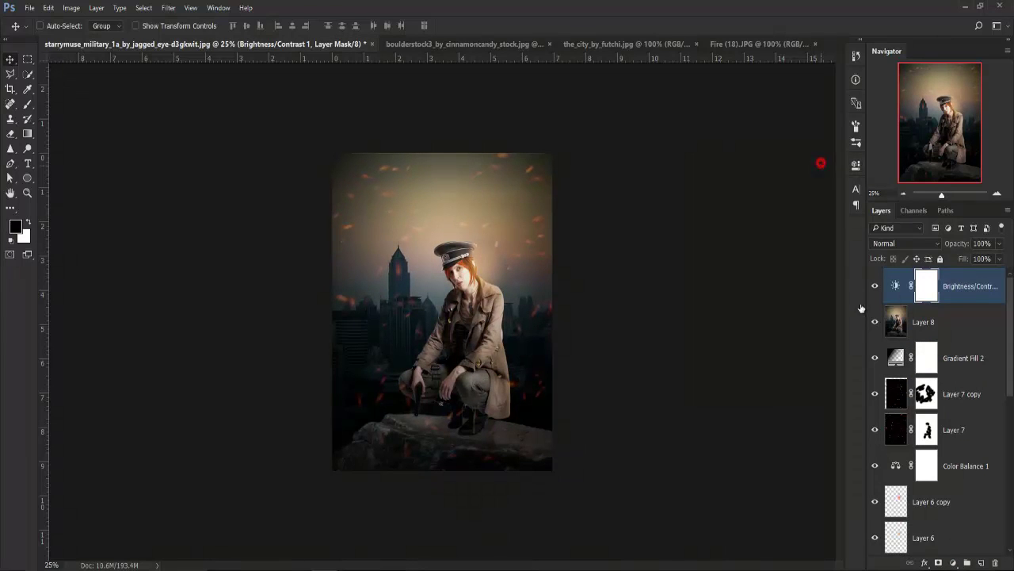
- Add a Curves layer with white point 247 and black output 5, then stamp visible into Layer 9
{"action": "left_click", "coordinate": [953, 563]}
{"action": "left_click", "coordinate": [937, 379]}
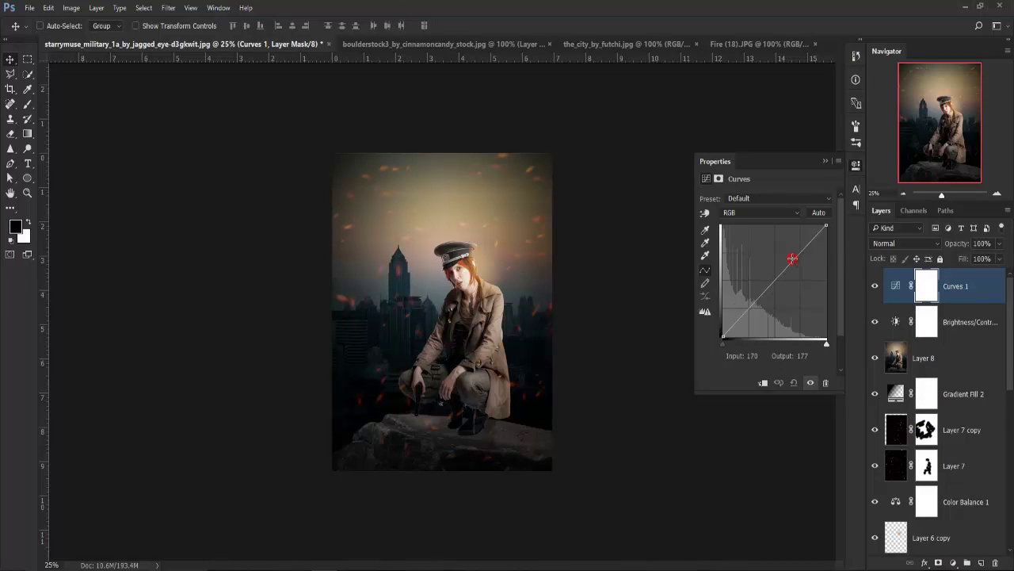
{"action": "left_click", "coordinate": [794, 259]}
{"action": "left_click_drag", "start_coordinate": [826, 227], "coordinate": [824, 227]}
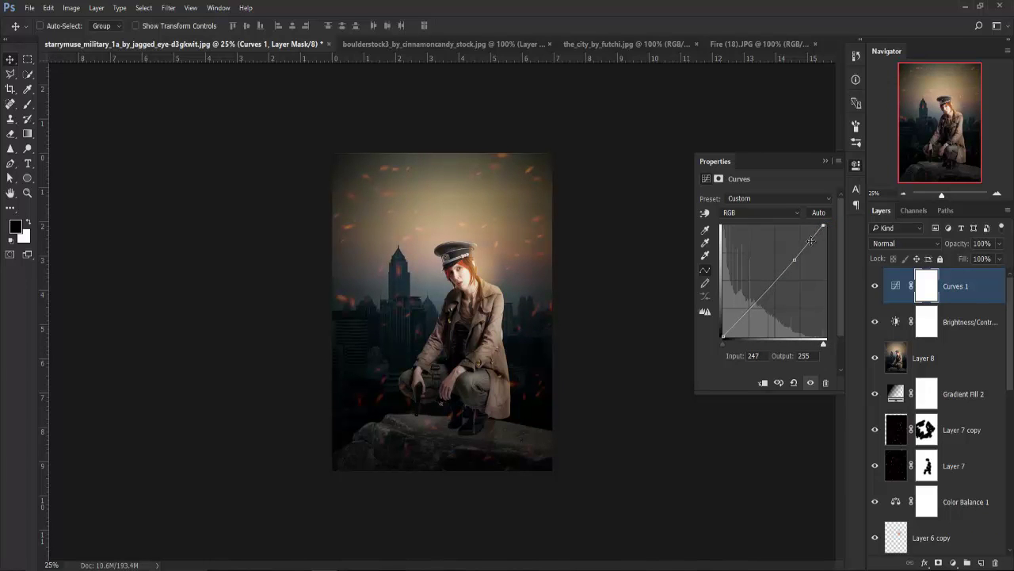
{"action": "left_click_drag", "start_coordinate": [722, 337], "coordinate": [722, 333]}
{"action": "left_click", "coordinate": [828, 163]}
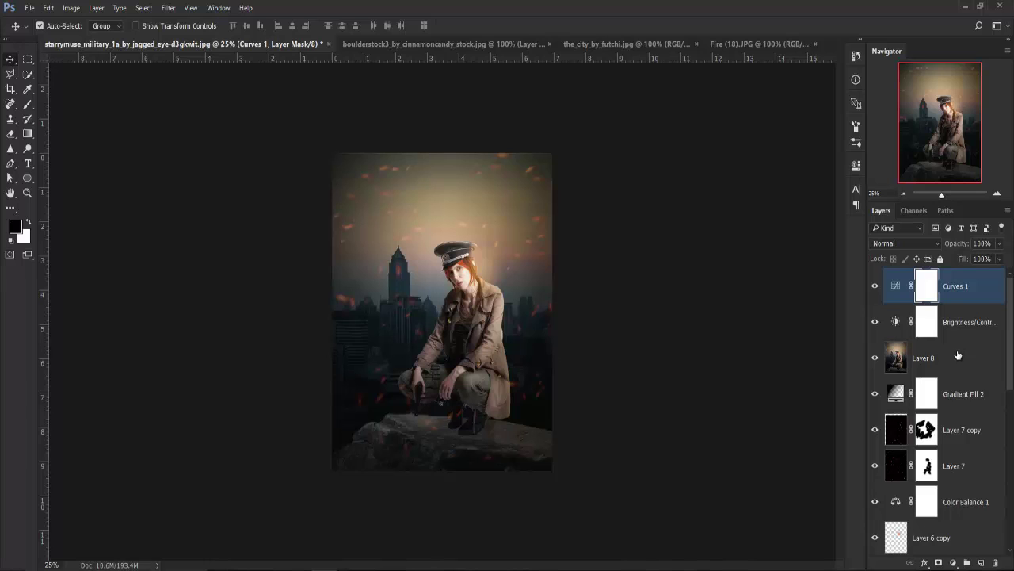
{"action": "key", "text": "ctrl+alt+shift+e"}
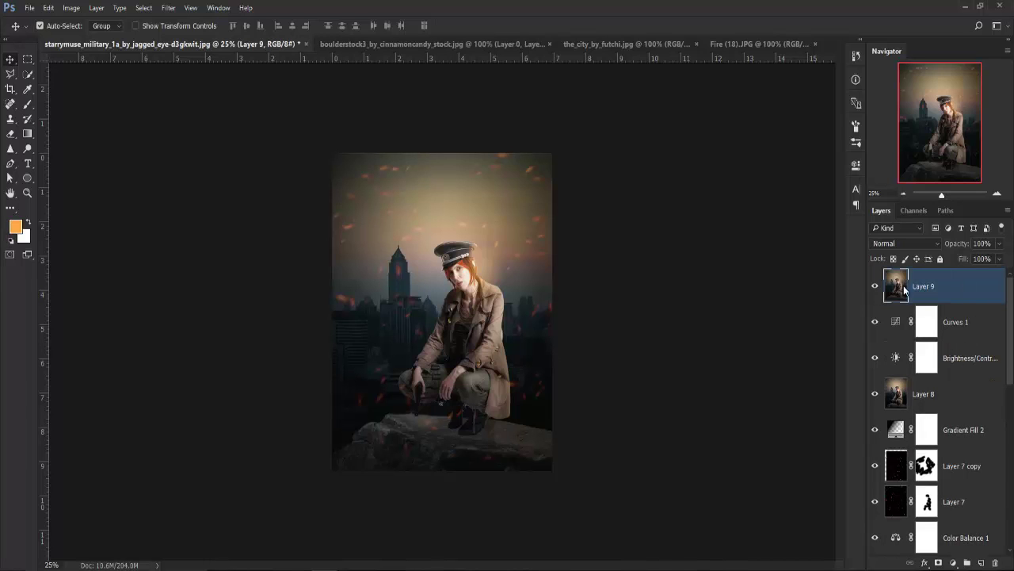
- Duplicate Layer 9 and set the copy's blend mode to Linear Light
{"action": "key", "text": "ctrl+j"}
{"action": "left_click", "coordinate": [904, 244]}
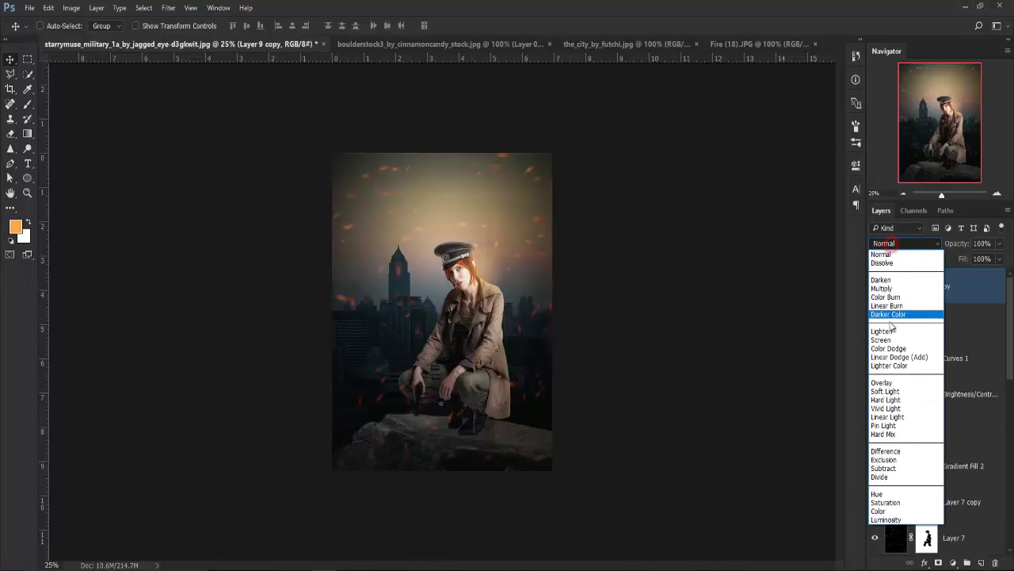
{"action": "left_click", "coordinate": [887, 416]}
- Run High Pass on Layer 9 copy with a 1.8-pixel radius
{"action": "left_click", "coordinate": [168, 8]}
{"action": "mouse_move", "coordinate": [176, 231]}
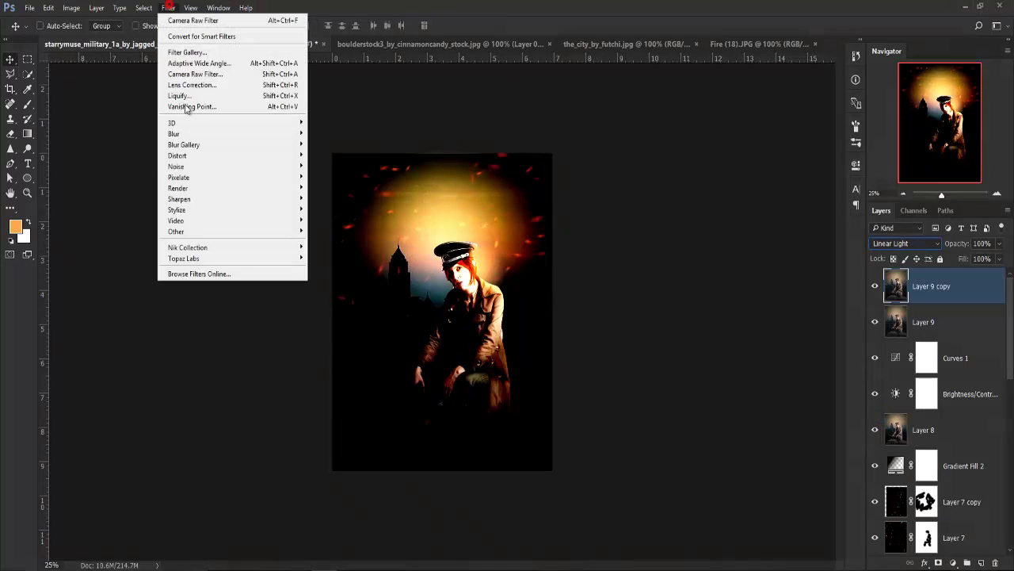
{"action": "left_click", "coordinate": [330, 241]}
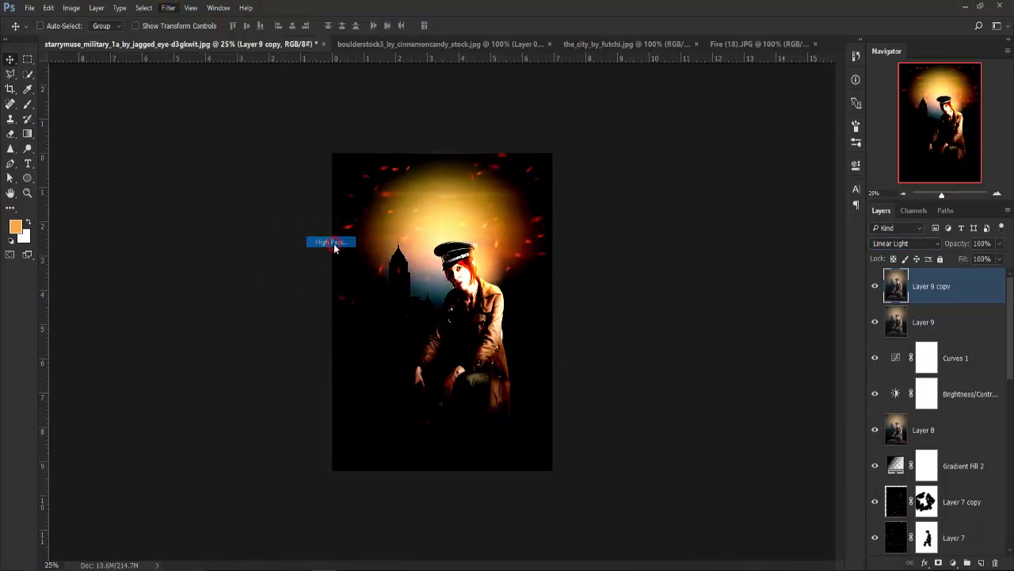
{"action": "key", "text": "ctrl+plus"}
{"action": "left_click_drag", "start_coordinate": [514, 137], "coordinate": [778, 179]}
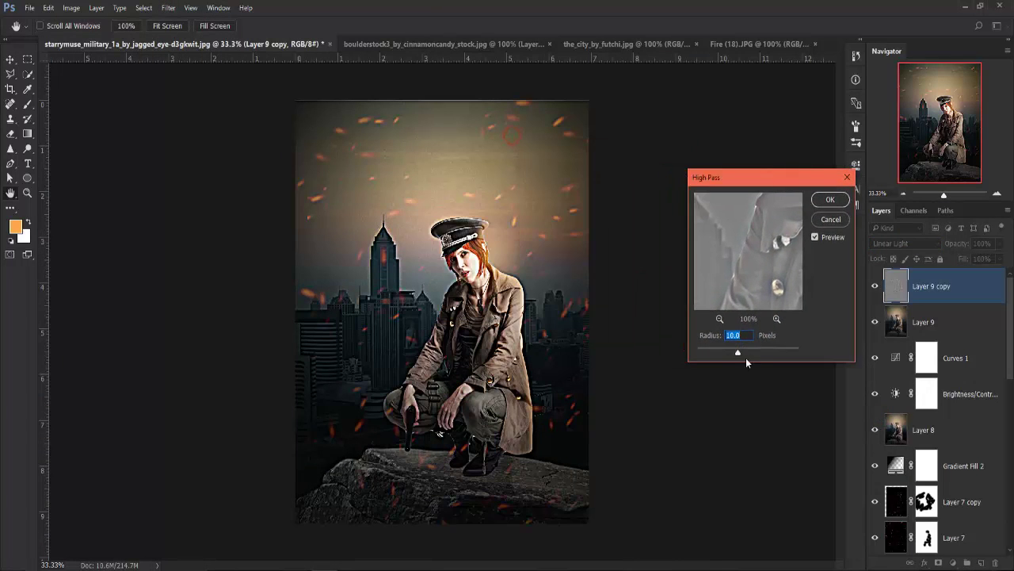
{"action": "mouse_move", "coordinate": [731, 356]}
{"action": "left_mouse_down"}
{"action": "mouse_move", "coordinate": [709, 356]}
{"action": "mouse_move", "coordinate": [708, 338]}
{"action": "left_mouse_up"}
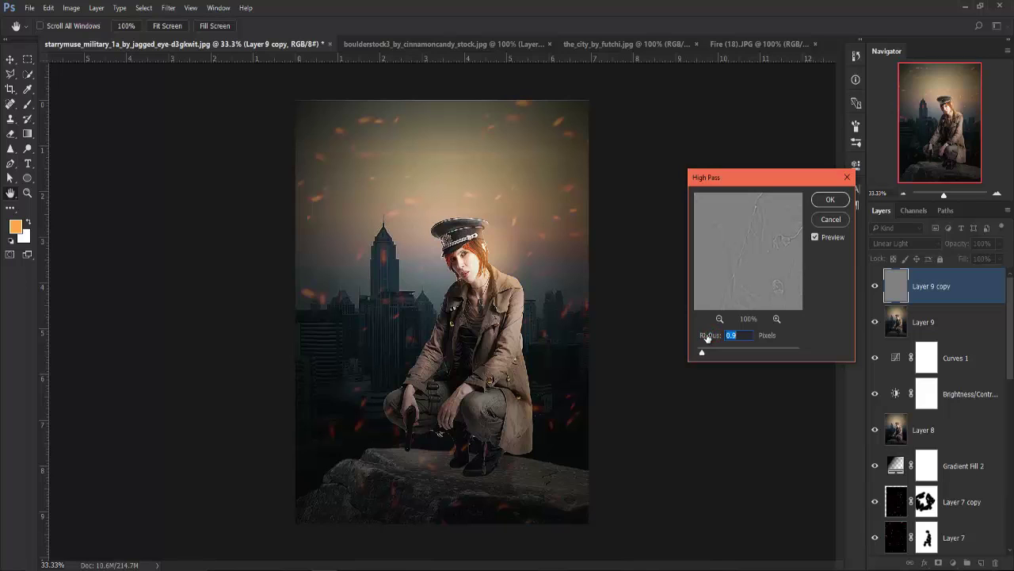
{"action": "key", "text": "ctrl+plus"}
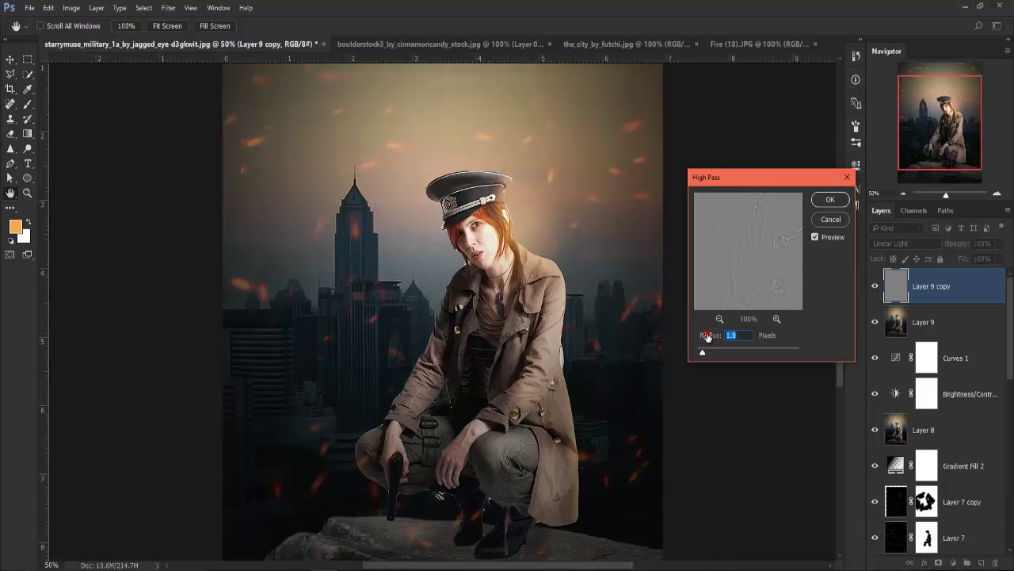
{"action": "left_click_drag", "start_coordinate": [707, 336], "coordinate": [703, 337]}
{"action": "left_click", "coordinate": [816, 205]}
{"action": "key", "text": "v"}
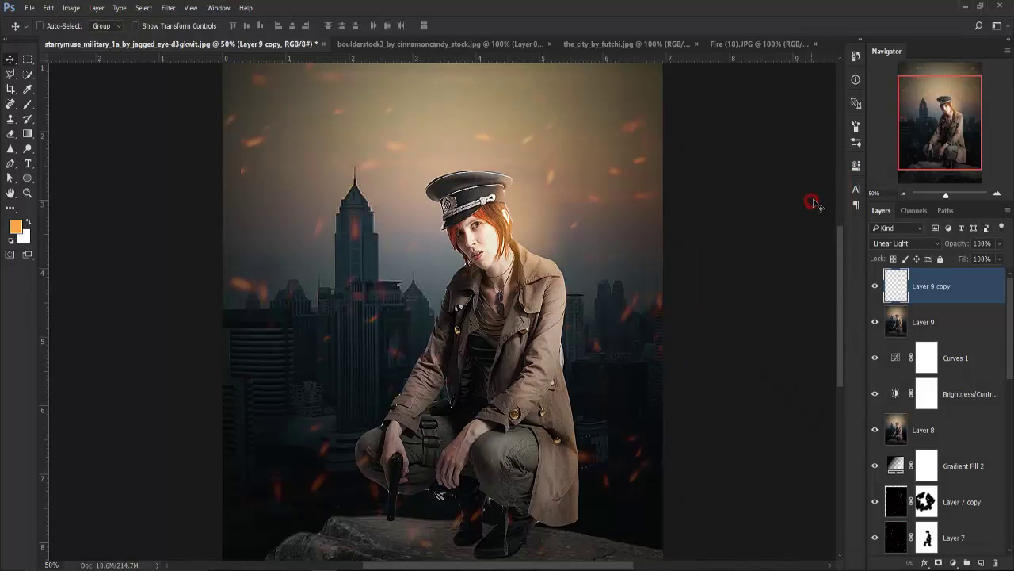
{"action": "key", "text": "ctrl+minus"}
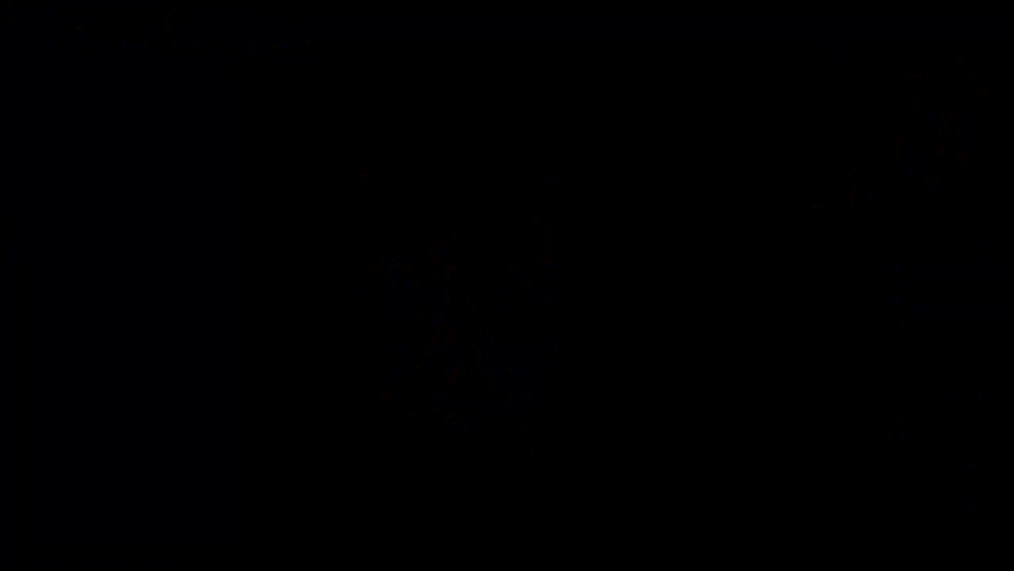